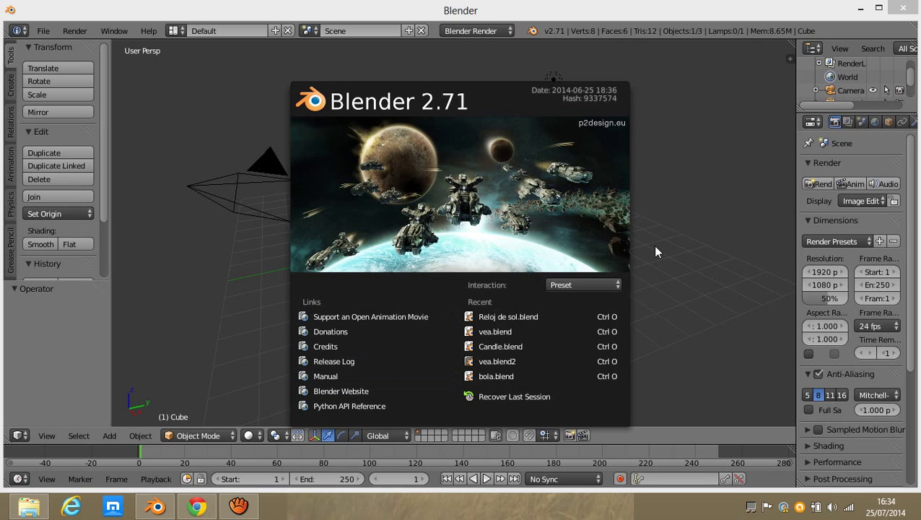
# Step: Dismiss the splash screen, select the camera and the lamp in turn, and clear the selection
pyautogui.click(673, 250)
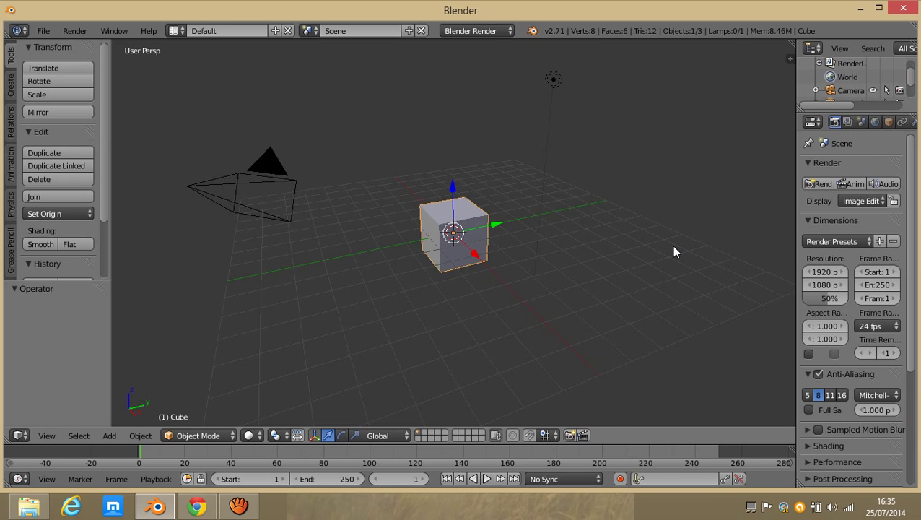
pyautogui.rightClick(255, 172)
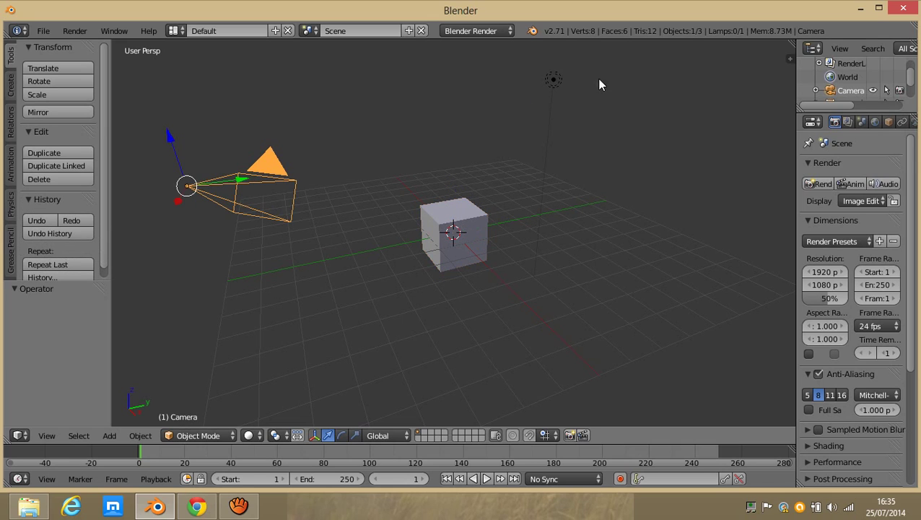
pyautogui.rightClick(552, 83)
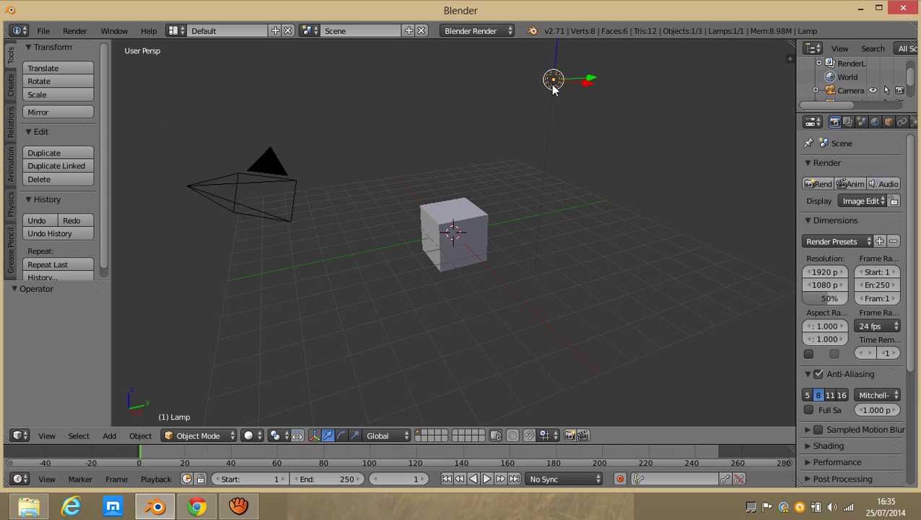
pyautogui.press('a')
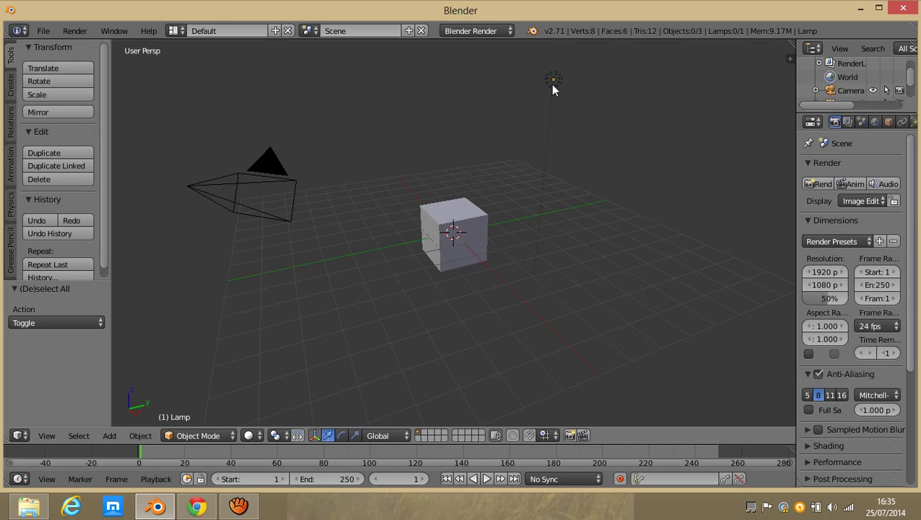
# Step: Select the camera and place the 3D cursor beside the cube at about X 1.11, Y 3.84, Z 1.09
pyautogui.click(637, 130)
pyautogui.rightClick(280, 186)
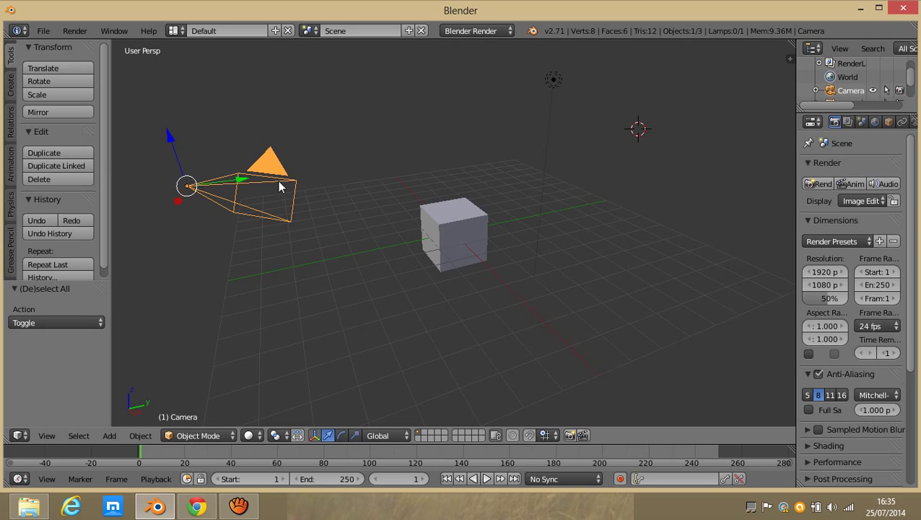
pyautogui.click(553, 203)
# Step: Start the Screencast Keys display from the 3D view's properties sidebar and hide the sidebar
pyautogui.press('n')
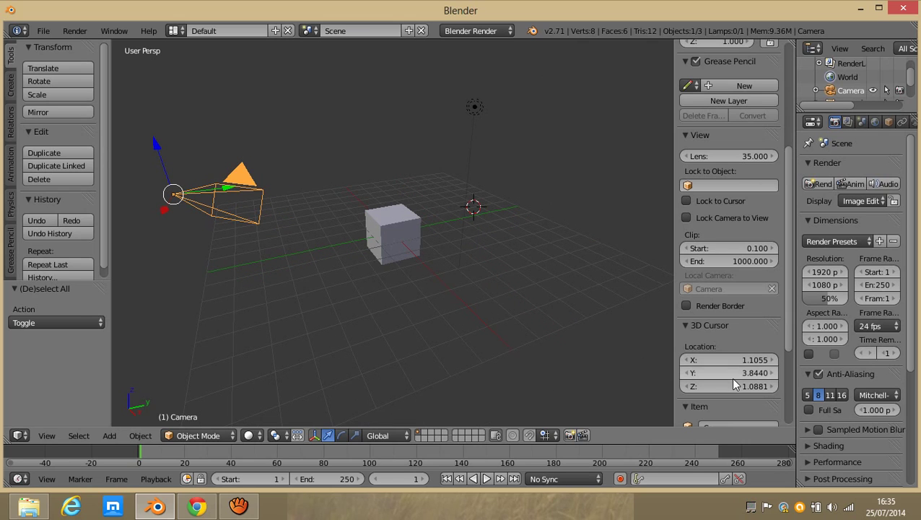
pyautogui.scroll(-5, 763, 404)
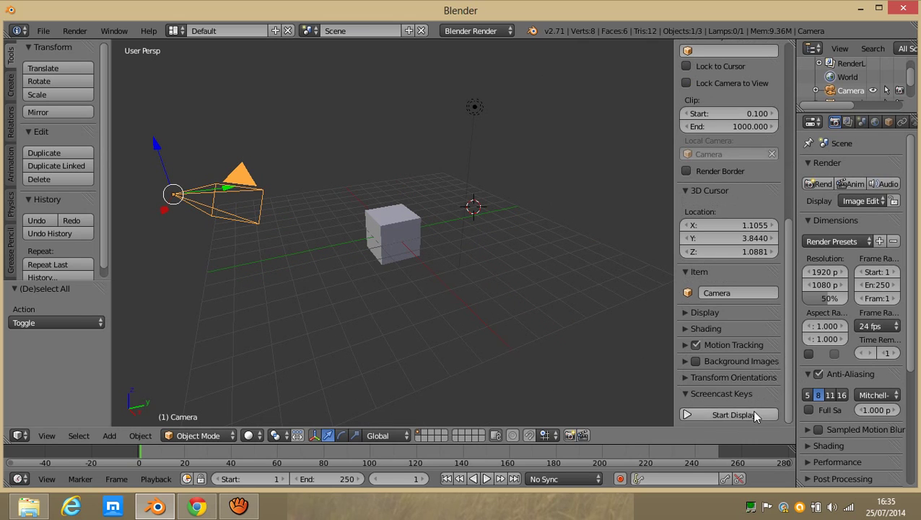
pyautogui.click(750, 414)
pyautogui.press('n')
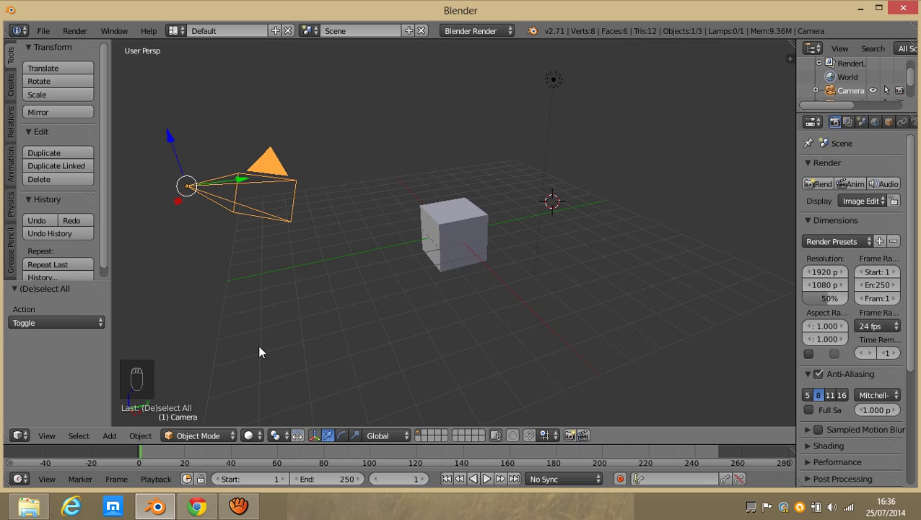
# Step: Toggle the 3D view's properties sidebar repeatedly and leave it open
pyautogui.press('n')
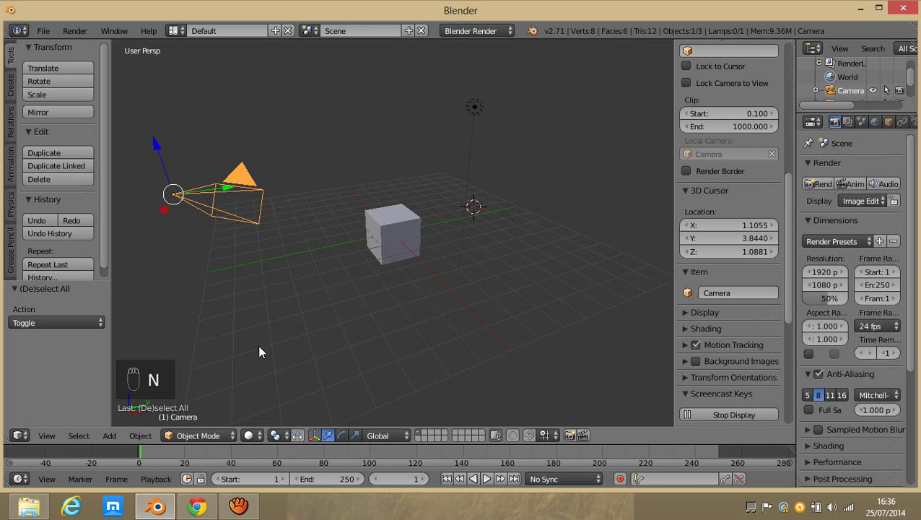
pyautogui.press('n')
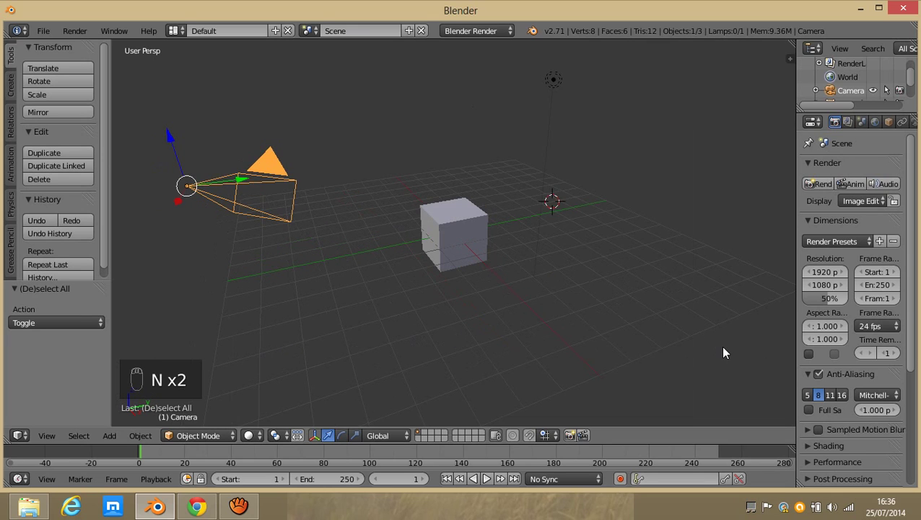
pyautogui.press('n')
pyautogui.press('n')
pyautogui.press('n')
pyautogui.press('n')
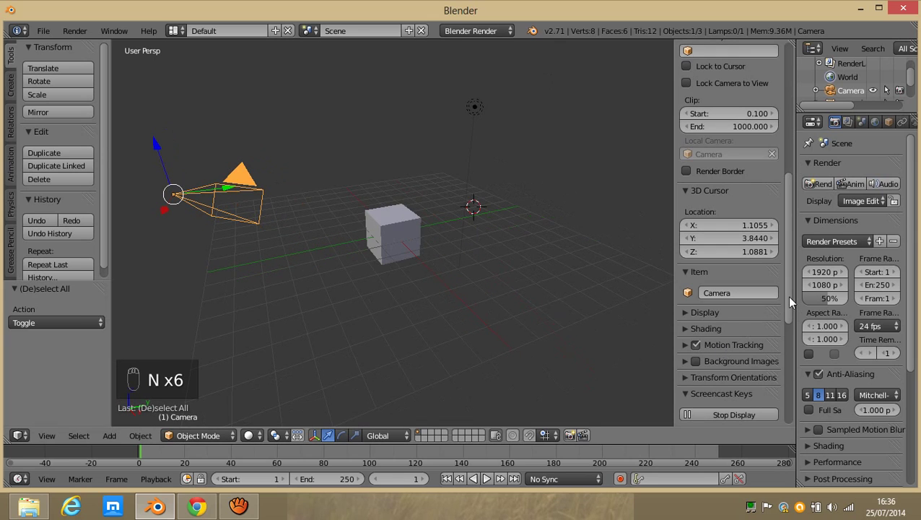
# Step: Move the camera along each axis to a location of about X 8.11, Y -6.51, Z 6.04
pyautogui.moveTo(788, 296); pyautogui.dragTo(813, 117)
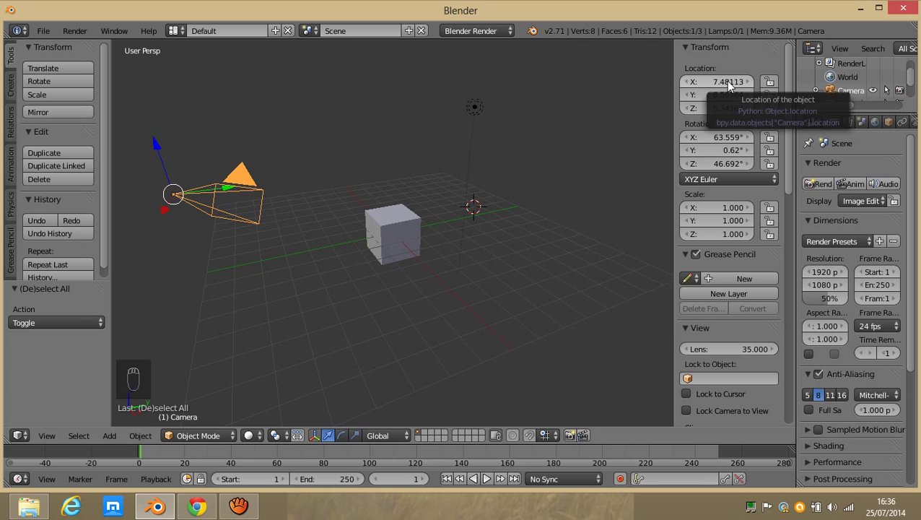
pyautogui.moveTo(729, 85)
pyautogui.mouseDown()
pyautogui.moveTo(486, 104)
pyautogui.moveTo(644, 106)
pyautogui.moveTo(729, 85)
pyautogui.mouseUp()
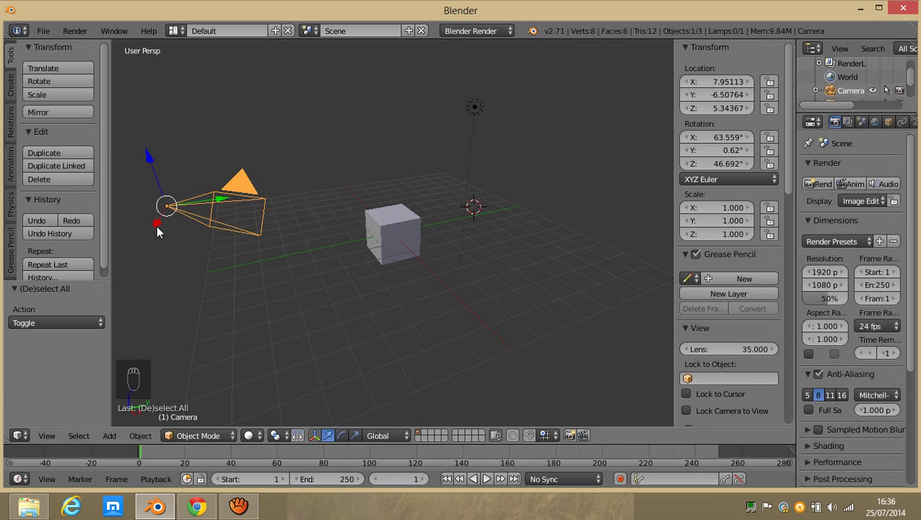
pyautogui.moveTo(157, 224)
pyautogui.mouseDown()
pyautogui.moveTo(178, 187)
pyautogui.moveTo(170, 234)
pyautogui.mouseUp()
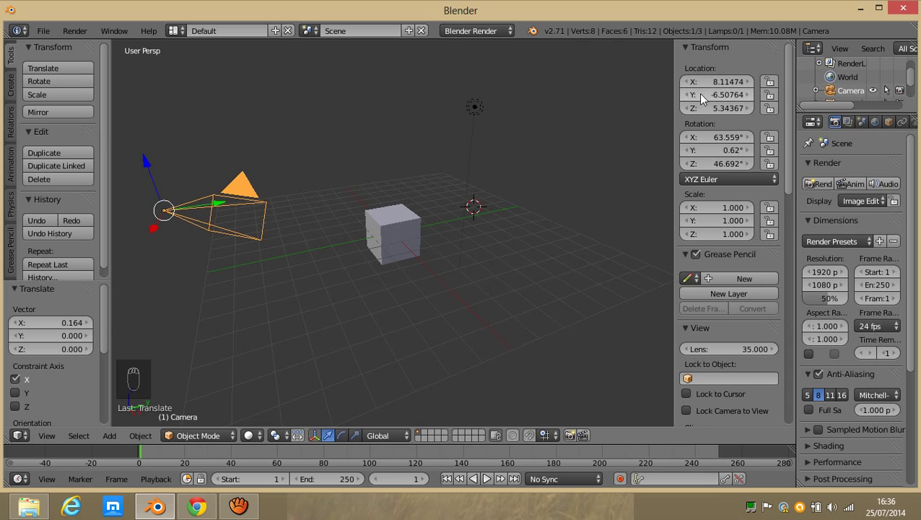
pyautogui.moveTo(708, 94); pyautogui.dragTo(758, 95)
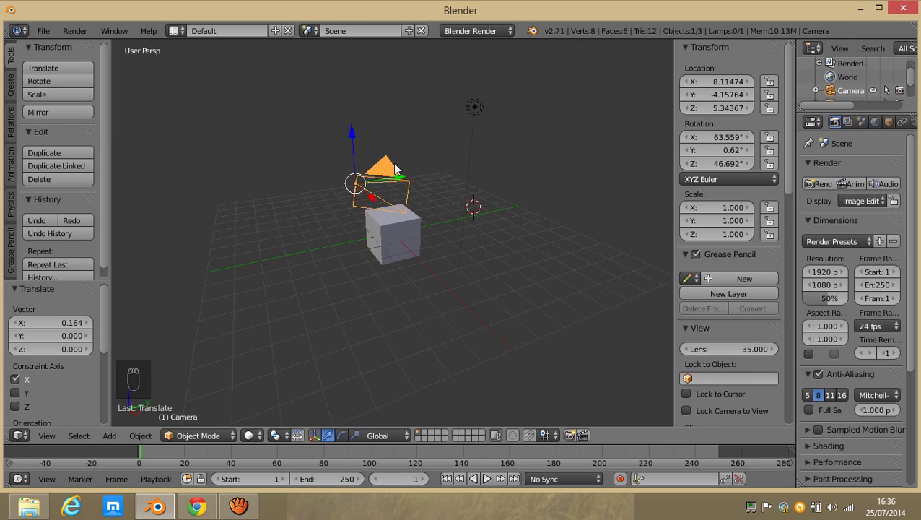
pyautogui.moveTo(402, 186); pyautogui.dragTo(215, 234)
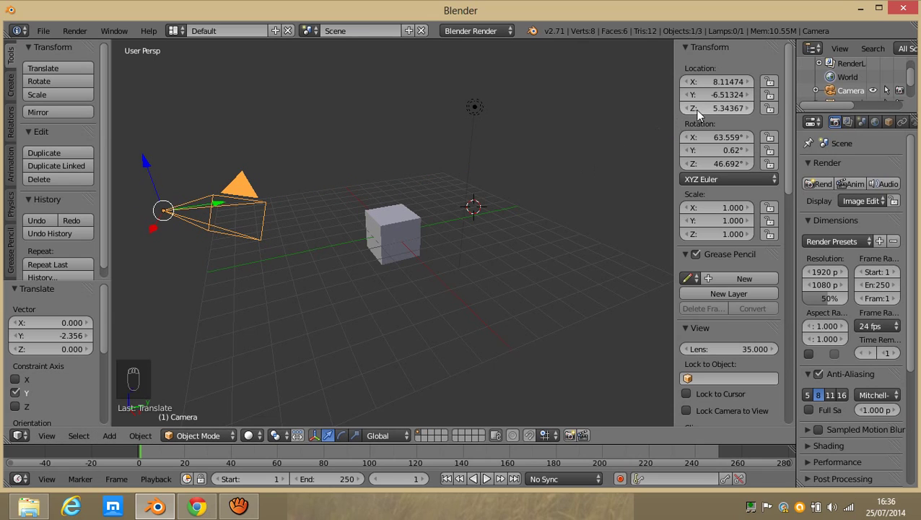
pyautogui.moveTo(705, 107); pyautogui.dragTo(754, 84)
# Step: Try lowering the camera to about Z 5.46 and rotating it about all three axes, and undo both changes
pyautogui.moveTo(123, 91); pyautogui.dragTo(138, 152)
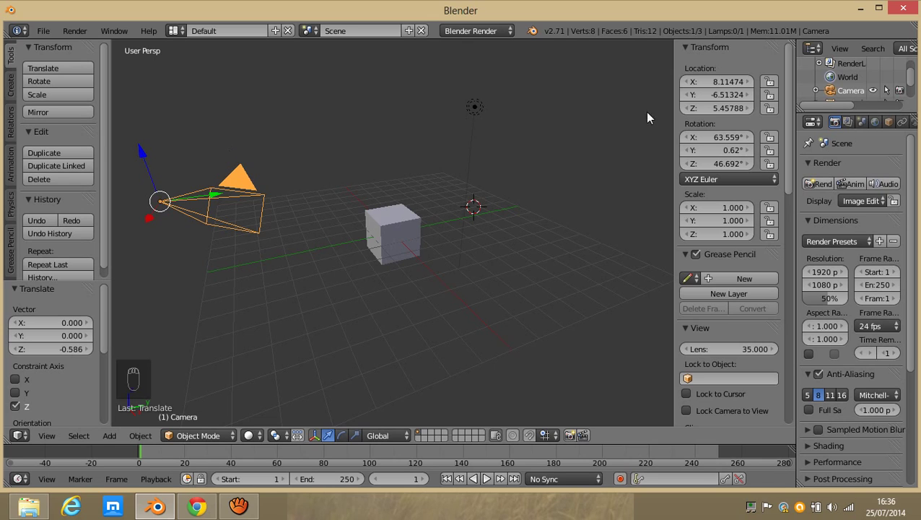
pyautogui.moveTo(707, 137); pyautogui.dragTo(708, 163)
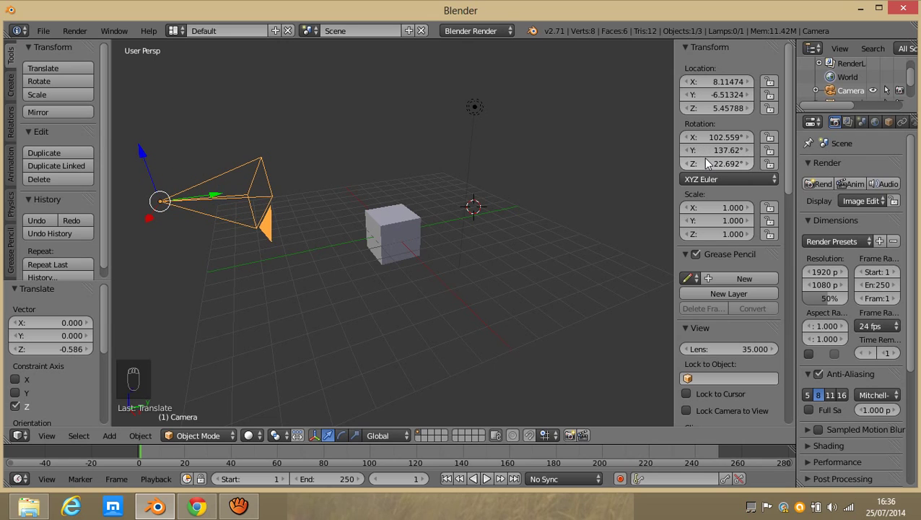
pyautogui.hotkey('ctrl', 'z')
pyautogui.hotkey('ctrl', 'z')
pyautogui.hotkey('ctrl', 'z')
pyautogui.hotkey('ctrl', 'z')
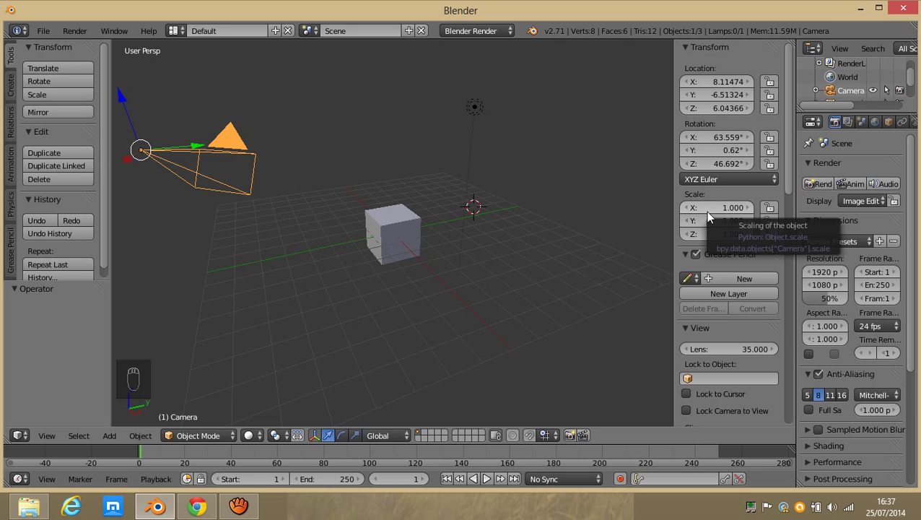
# Step: Set the camera's X scale to about 2.38
pyautogui.moveTo(706, 208); pyautogui.dragTo(801, 168)
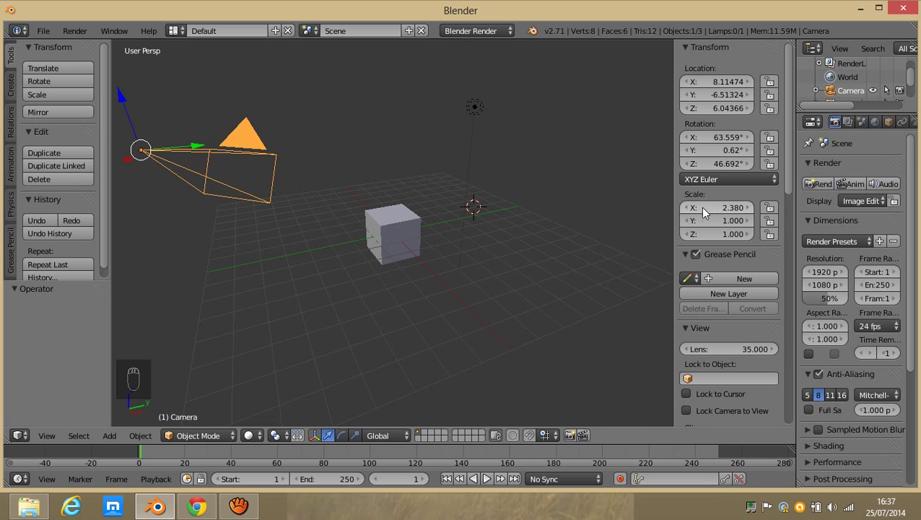
# Step: Select the cube and scale it to X 3.600, Y 2.200, Z 1.590
pyautogui.rightClick(405, 227)
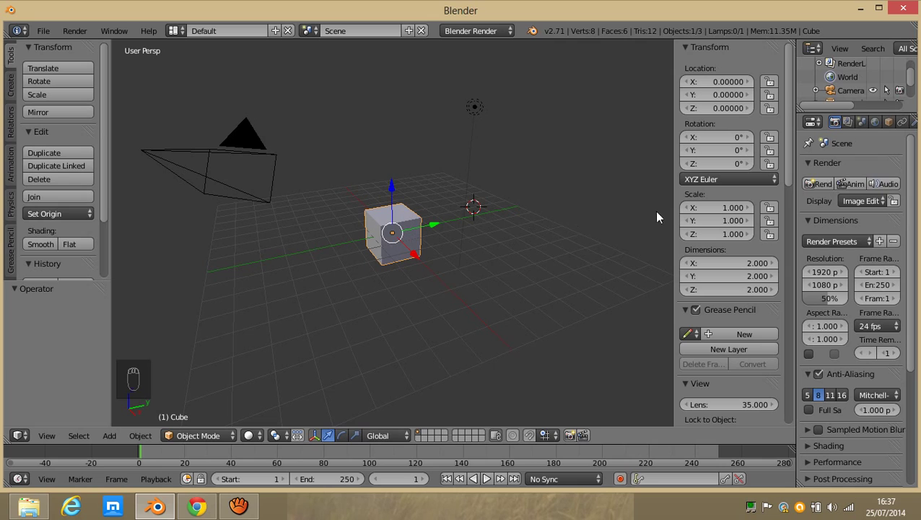
pyautogui.moveTo(696, 210); pyautogui.dragTo(883, 166)
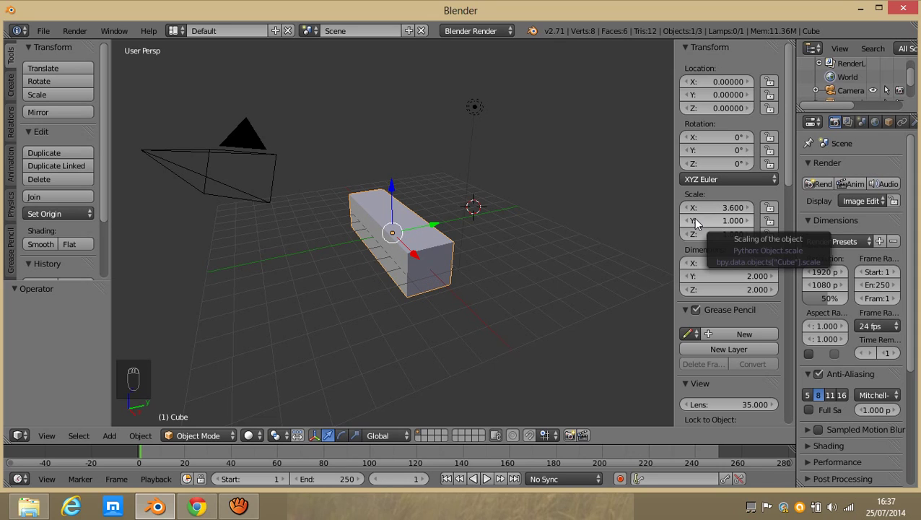
pyautogui.moveTo(697, 223); pyautogui.dragTo(812, 217)
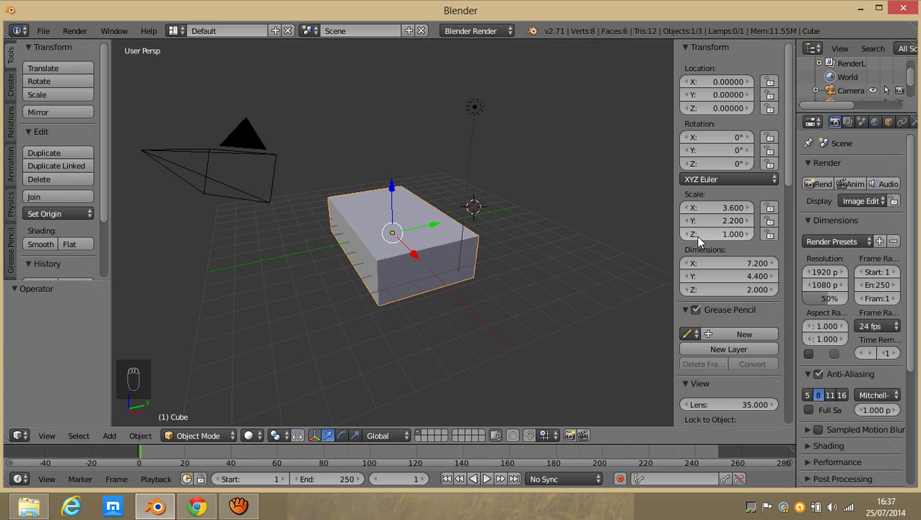
pyautogui.moveTo(695, 235); pyautogui.dragTo(752, 244)
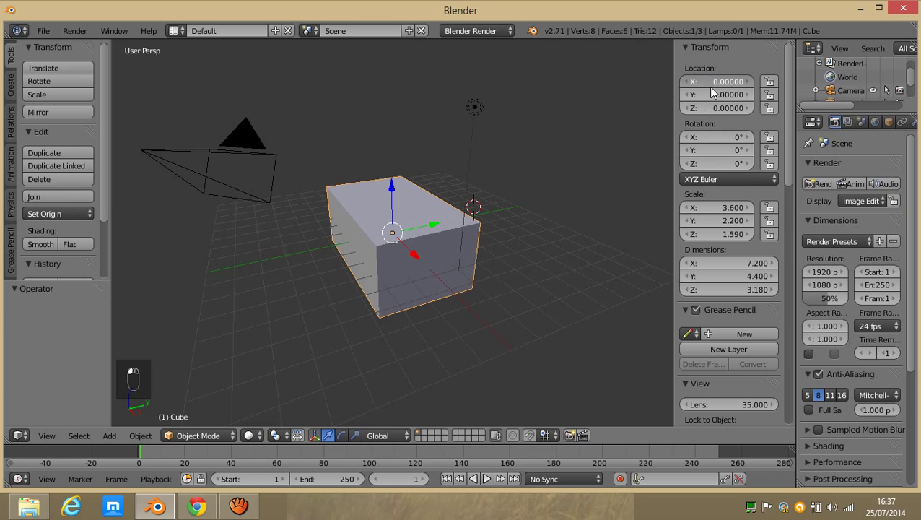
# Step: Move the cube to a location of X -0.26 and about Y -0.94
pyautogui.moveTo(711, 87); pyautogui.dragTo(731, 82)
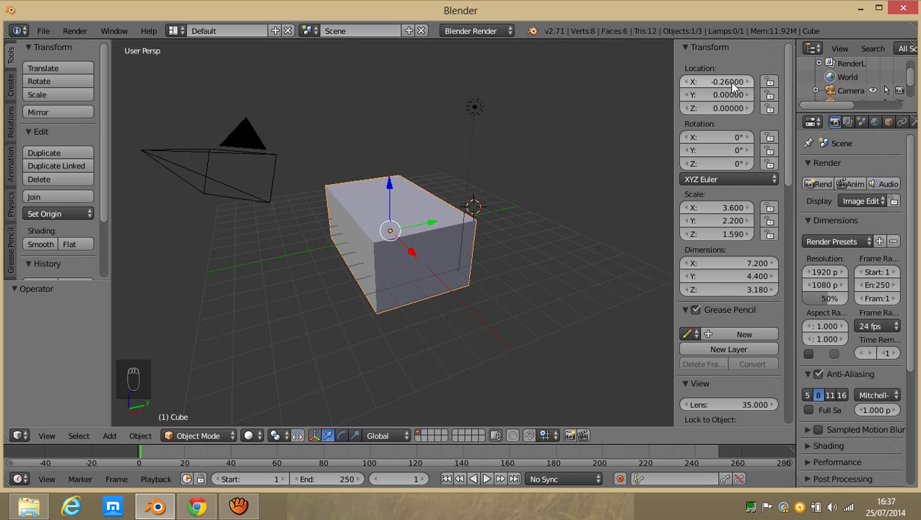
pyautogui.click(410, 233)
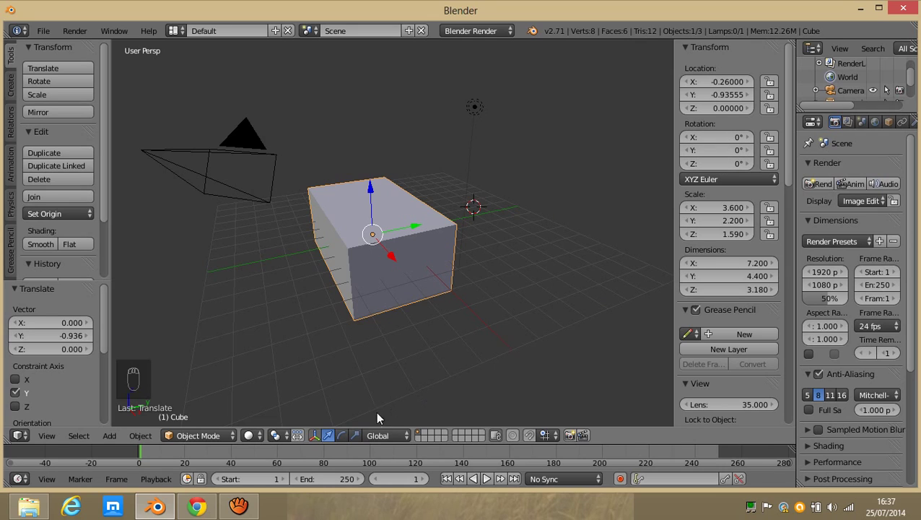
# Step: Switch to the rotation manipulator and rotate the cube to about X -266° and Z 50.3°
pyautogui.click(343, 436)
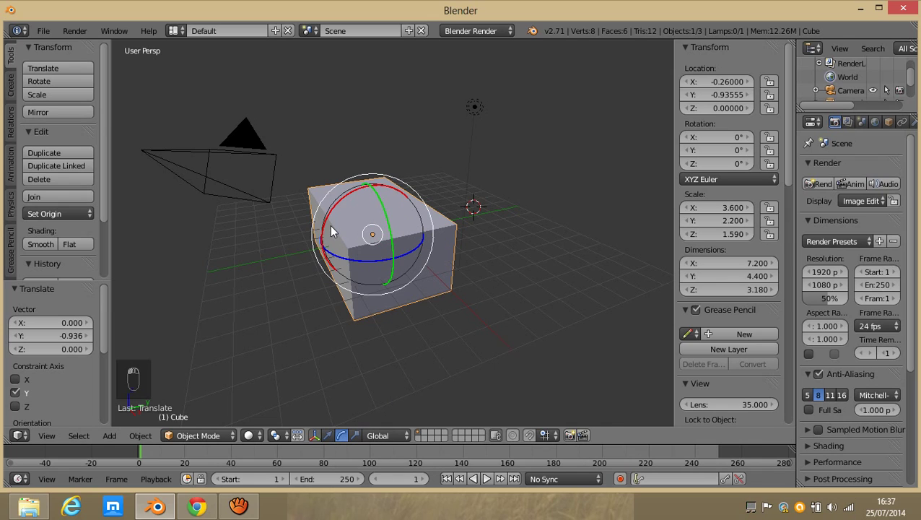
pyautogui.moveTo(325, 228); pyautogui.dragTo(545, 184)
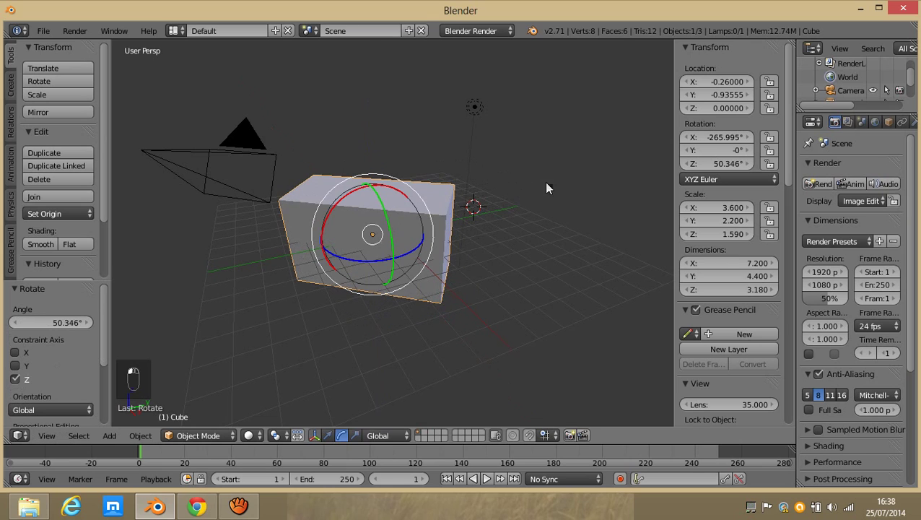
# Step: Set the cube's X rotation to 90° and rotate it by about -83.4° around the global X axis
pyautogui.click(731, 137)
pyautogui.write('0')
pyautogui.press('Return')
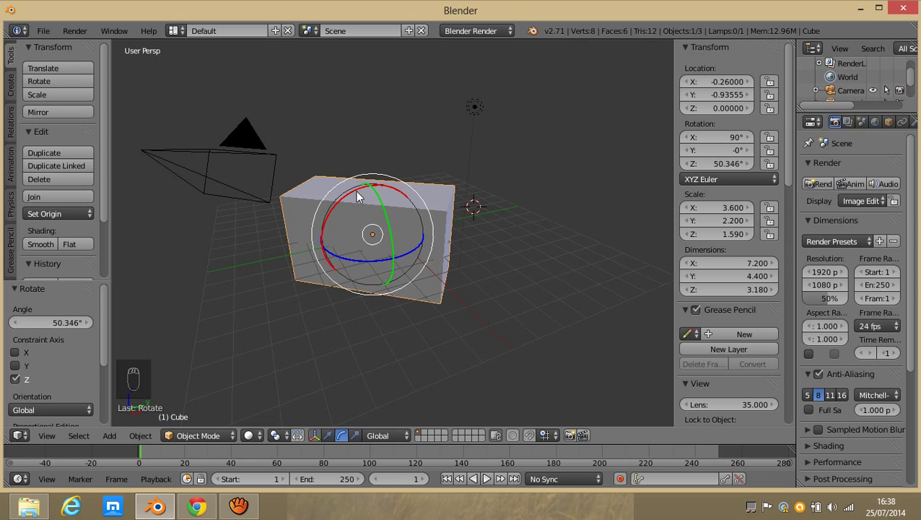
pyautogui.moveTo(355, 190); pyautogui.dragTo(557, 142)
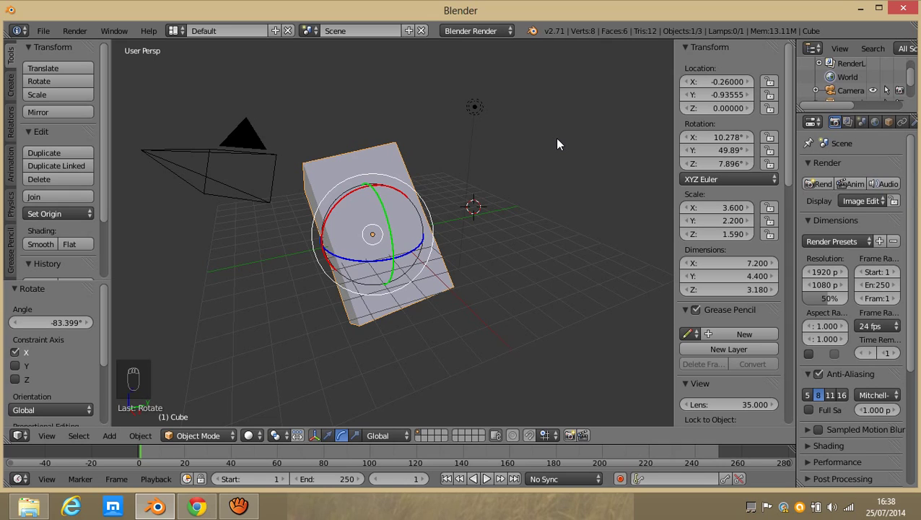
# Step: Lock the cube's X scale against editing
pyautogui.moveTo(787, 133); pyautogui.dragTo(782, 153)
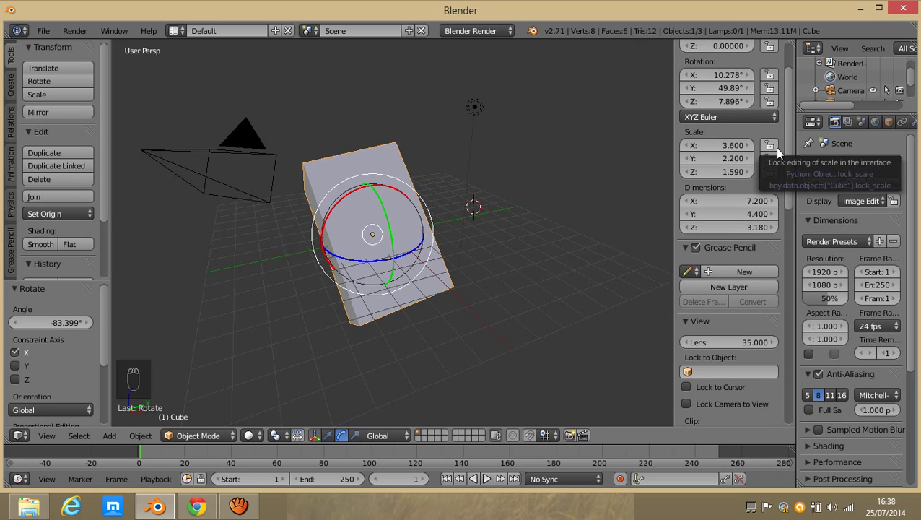
pyautogui.click(776, 149)
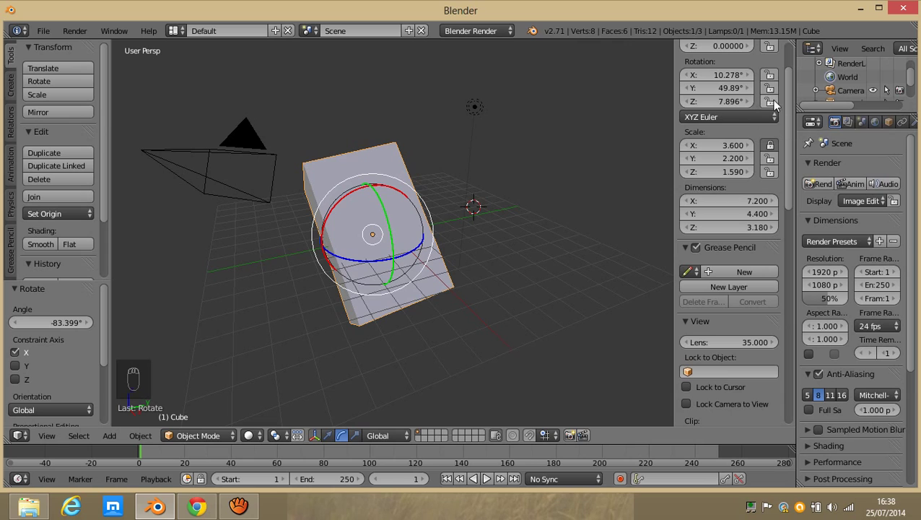
# Step: Rotate the cube by about -16.8° around the global X axis and unlock its X scale
pyautogui.press('r')
pyautogui.press('x')
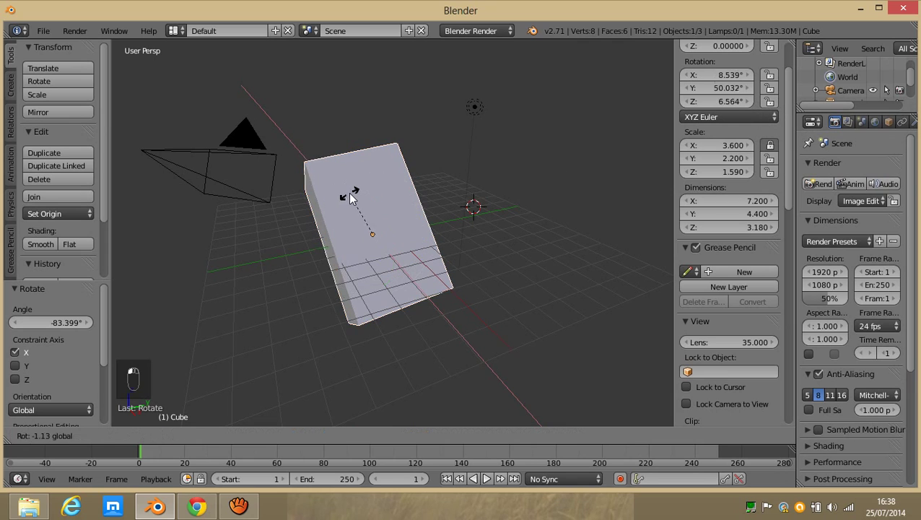
pyautogui.click(363, 195)
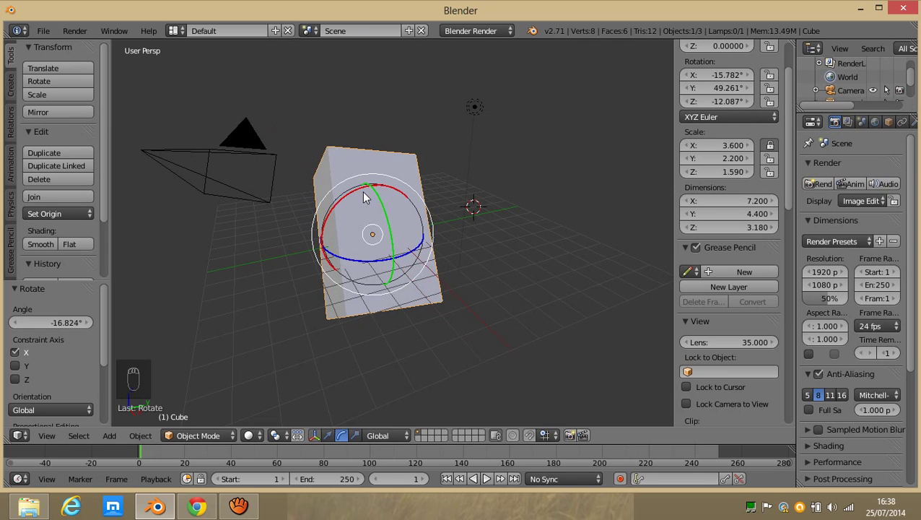
pyautogui.click(770, 146)
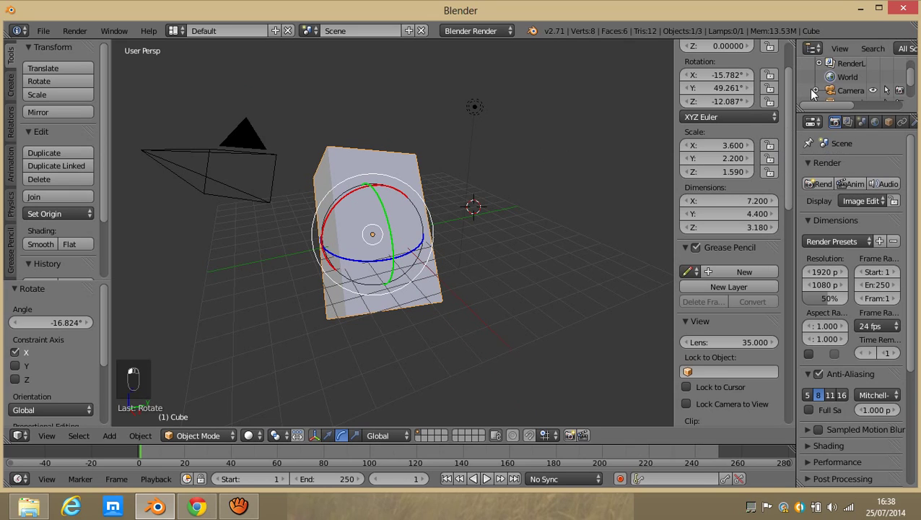
# Step: Toggle the lock on the cube's X rotation on and off again
pyautogui.click(769, 76)
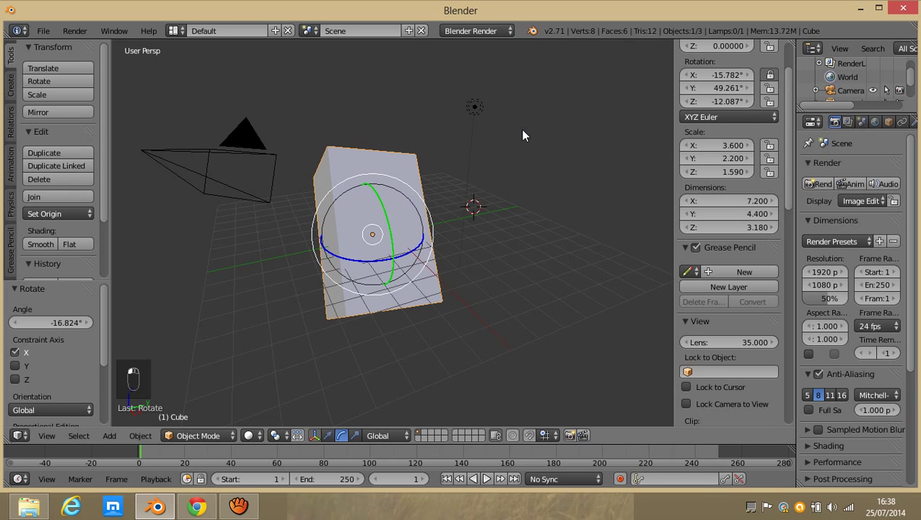
pyautogui.click(769, 73)
pyautogui.click(768, 72)
pyautogui.click(768, 75)
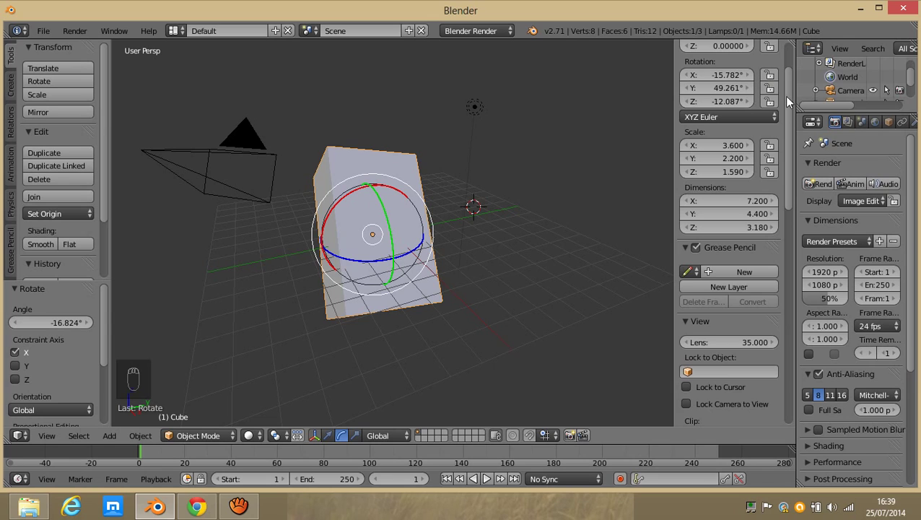
# Step: Resize the cube to an X dimension of 6.920 and a Y scale of 3.500
pyautogui.moveTo(787, 97); pyautogui.dragTo(789, 111)
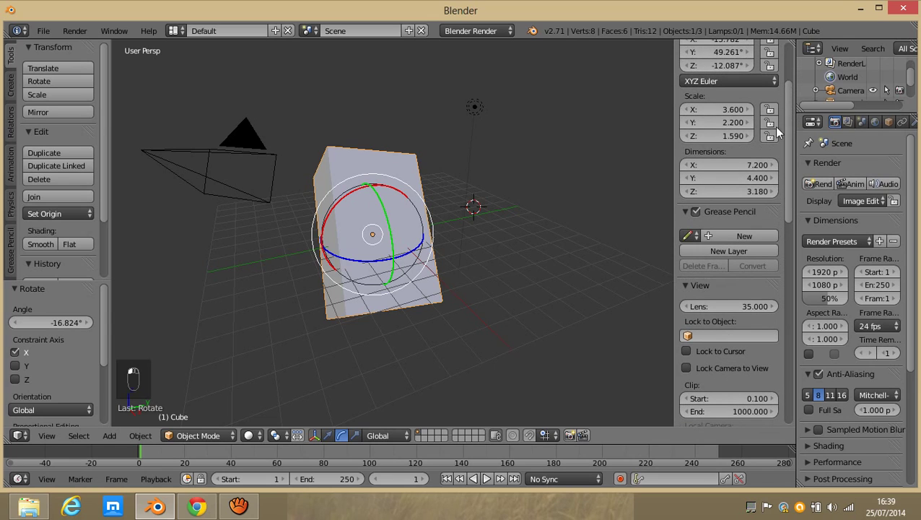
pyautogui.moveTo(738, 164)
pyautogui.mouseDown()
pyautogui.moveTo(811, 157)
pyautogui.moveTo(745, 179)
pyautogui.moveTo(667, 189)
pyautogui.moveTo(743, 187)
pyautogui.moveTo(737, 169)
pyautogui.mouseUp()
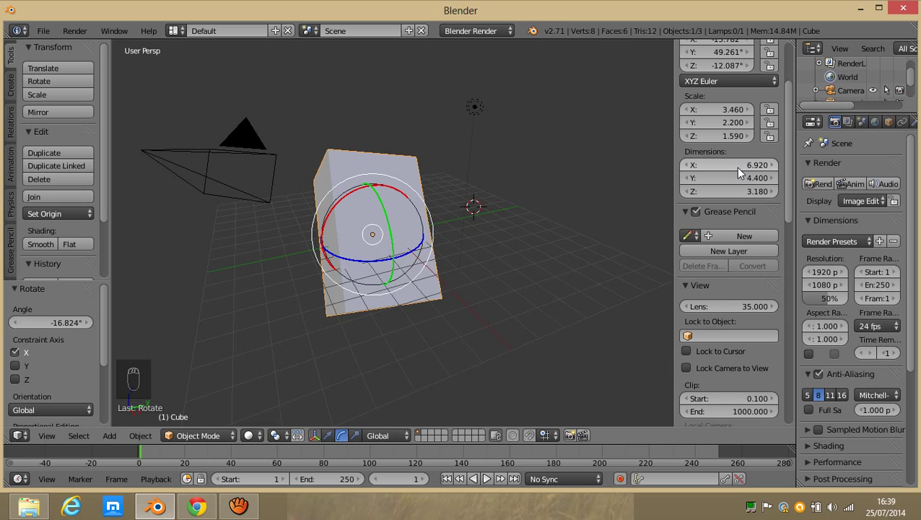
pyautogui.moveTo(737, 176); pyautogui.dragTo(821, 160)
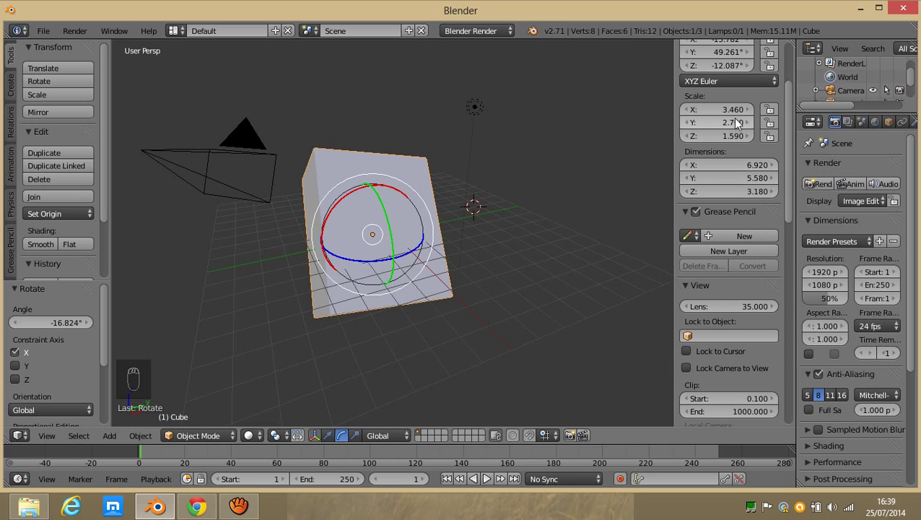
pyautogui.moveTo(734, 122)
pyautogui.mouseDown()
pyautogui.moveTo(820, 119)
pyautogui.moveTo(725, 124)
pyautogui.mouseUp()
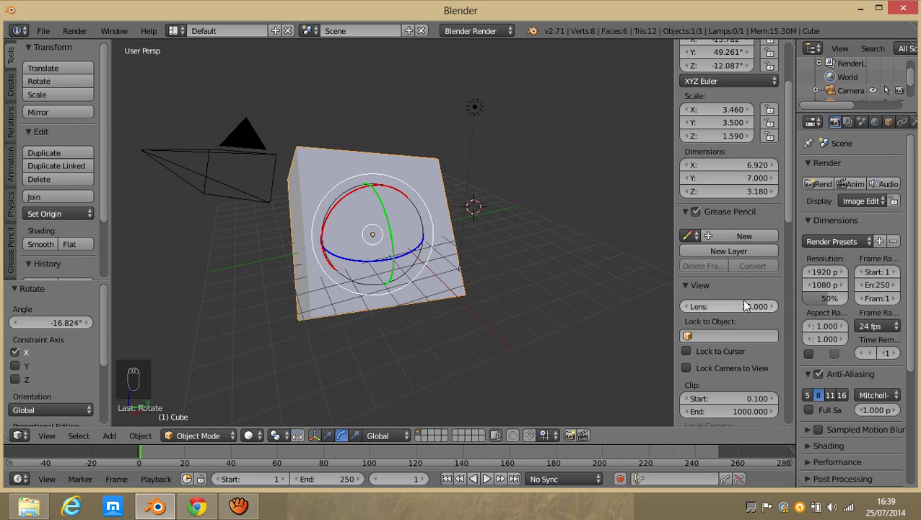
# Step: Lock the view to the Cube object and set the viewport lens to 39
pyautogui.moveTo(742, 306)
pyautogui.mouseDown()
pyautogui.moveTo(697, 304)
pyautogui.moveTo(821, 283)
pyautogui.moveTo(614, 280)
pyautogui.moveTo(716, 268)
pyautogui.moveTo(501, 254)
pyautogui.moveTo(627, 254)
pyautogui.moveTo(522, 255)
pyautogui.moveTo(758, 231)
pyautogui.moveTo(745, 305)
pyautogui.mouseUp()
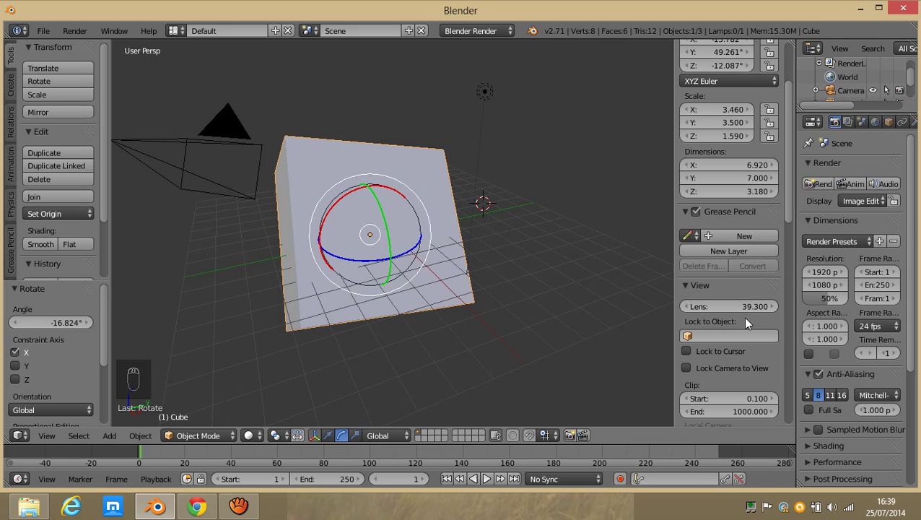
pyautogui.click(754, 330)
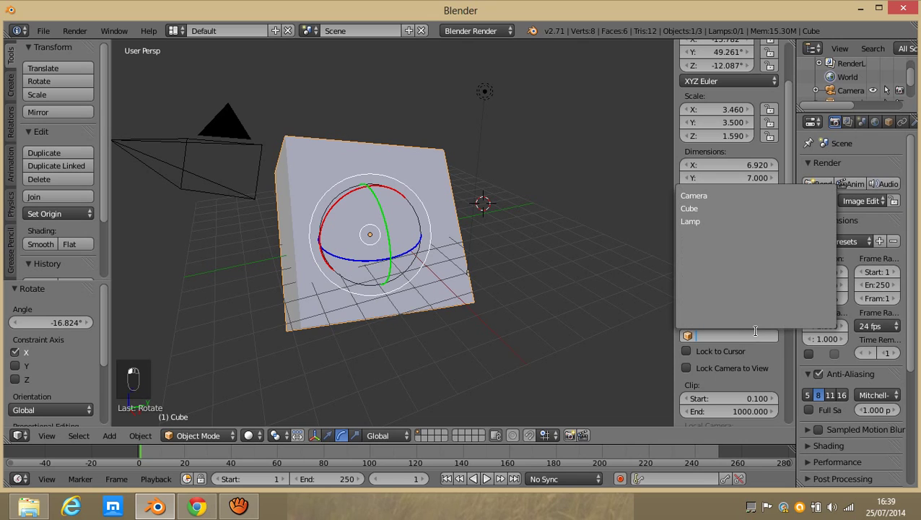
pyautogui.click(763, 208)
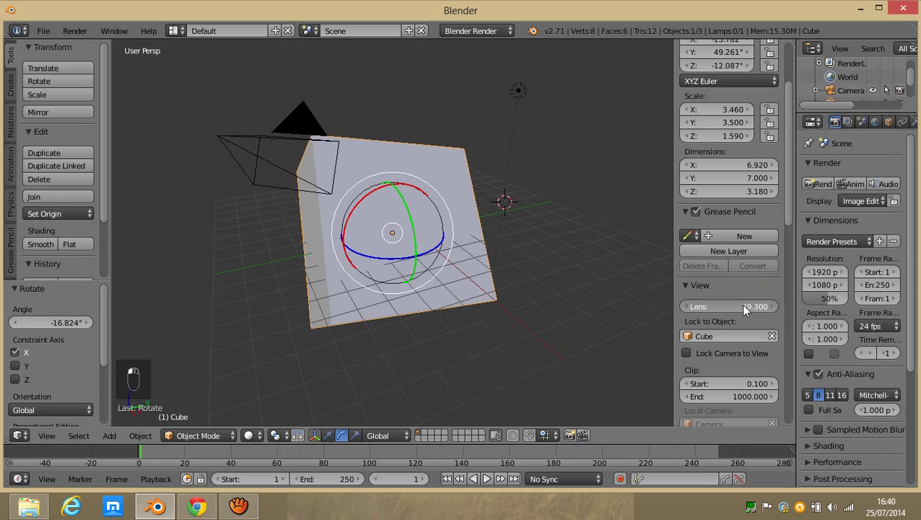
pyautogui.moveTo(742, 305)
pyautogui.mouseDown()
pyautogui.moveTo(709, 305)
pyautogui.moveTo(739, 302)
pyautogui.mouseUp()
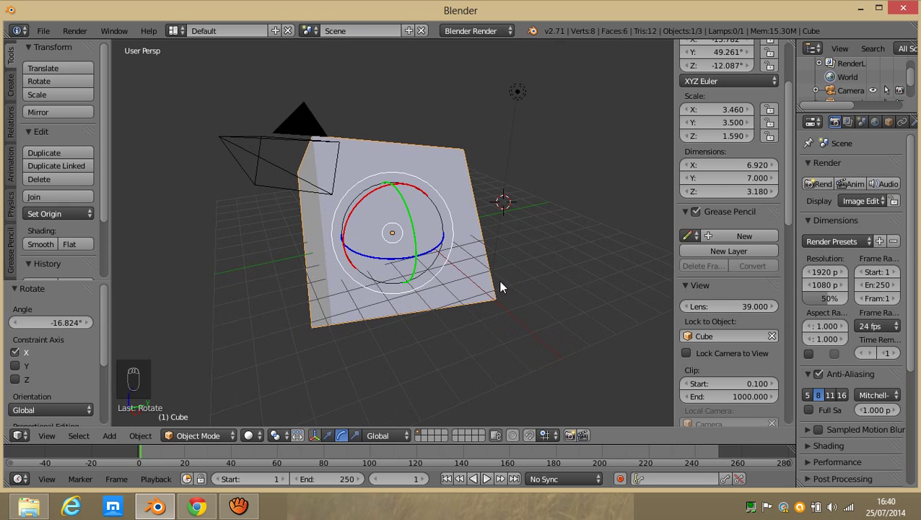
# Step: Move the cube freely by about X 0.149, Y 0.782, Z 0.361 and clear the view's Lock to Object setting
pyautogui.press('g')
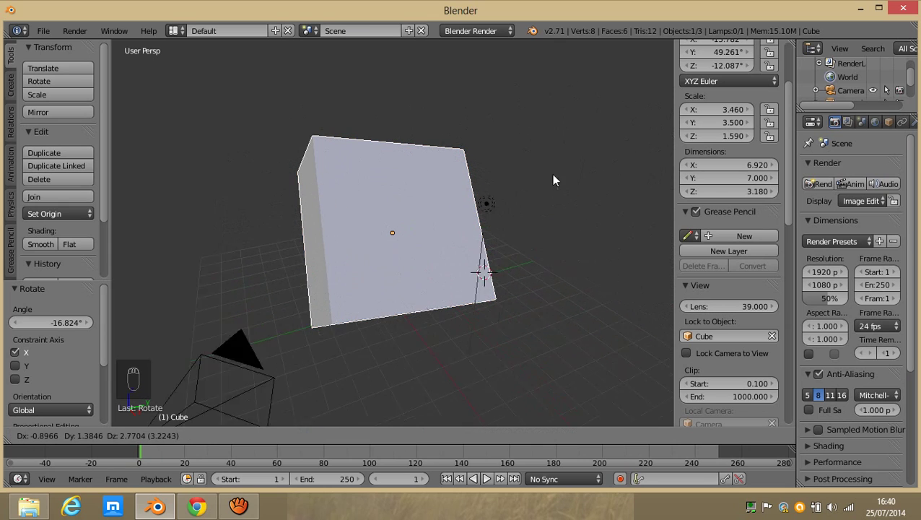
pyautogui.click(518, 276)
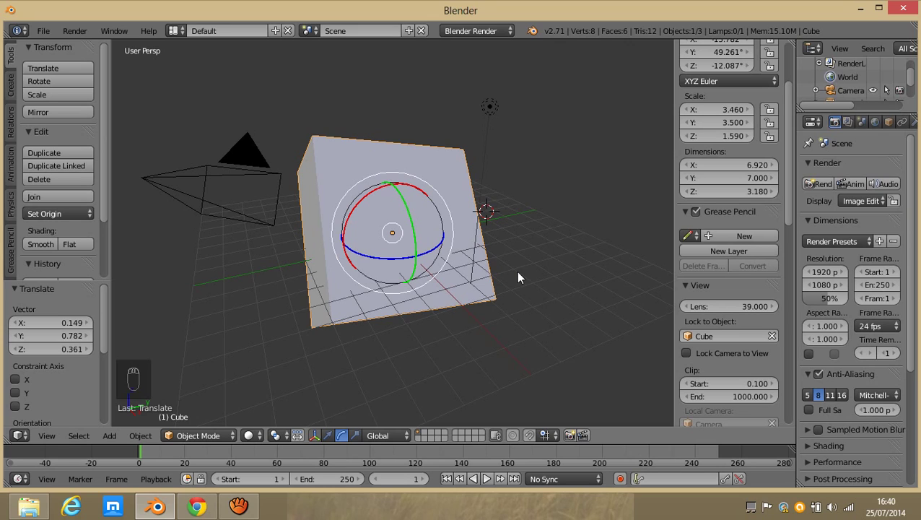
pyautogui.click(713, 336)
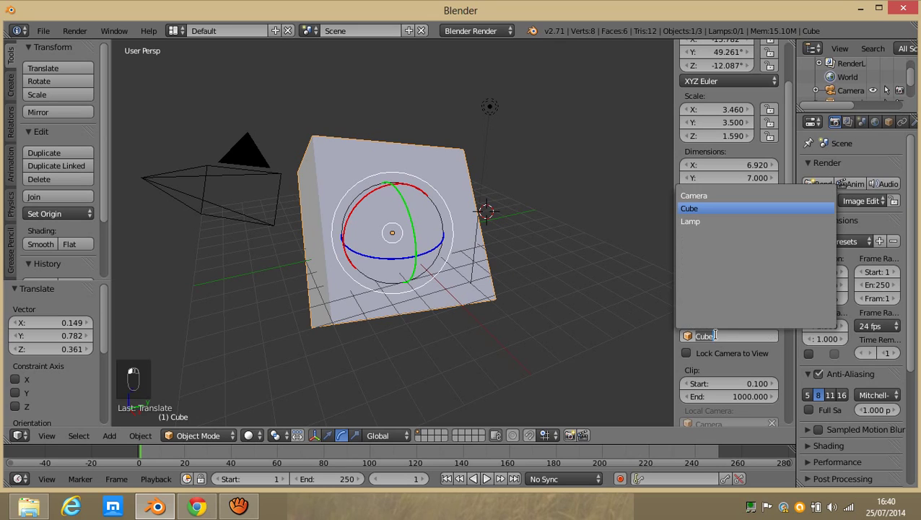
pyautogui.click(757, 346)
pyautogui.click(770, 337)
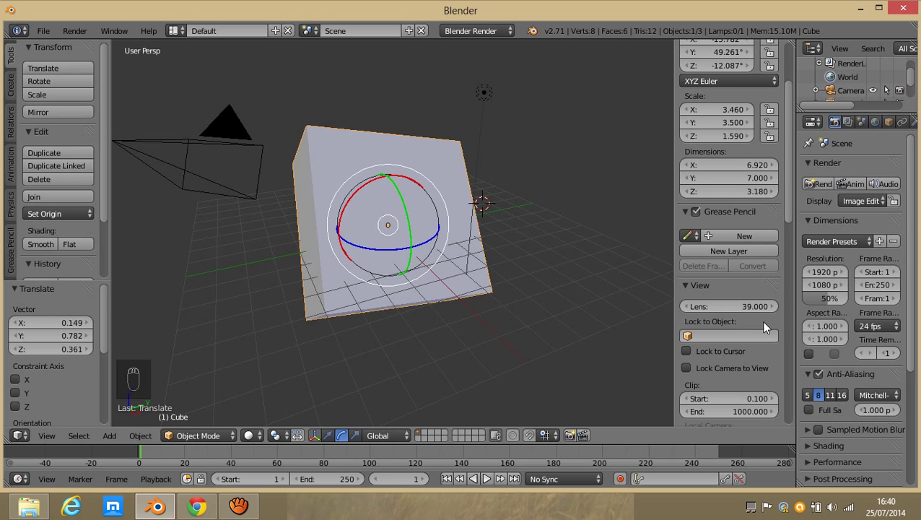
# Step: Select the camera and toggle Lock Camera to View off and on, leaving it enabled
pyautogui.click(729, 369)
pyautogui.rightClick(217, 134)
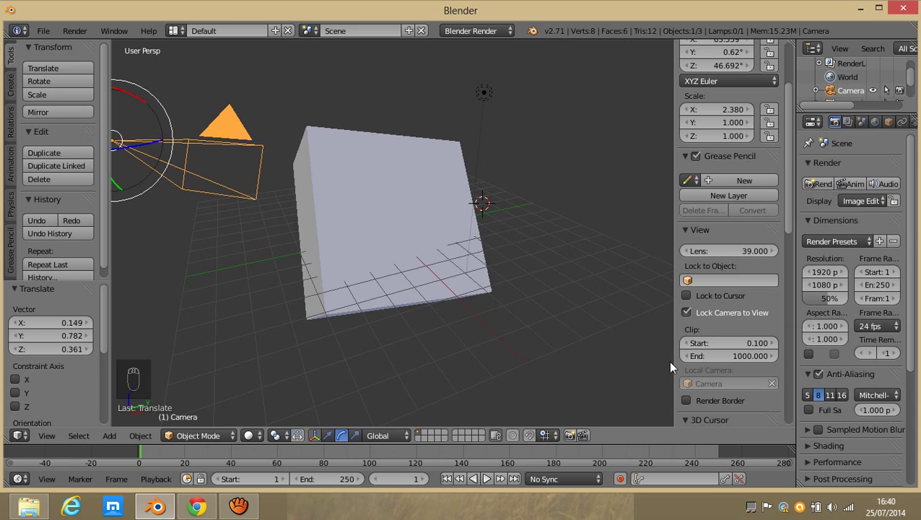
pyautogui.press('KP_0')
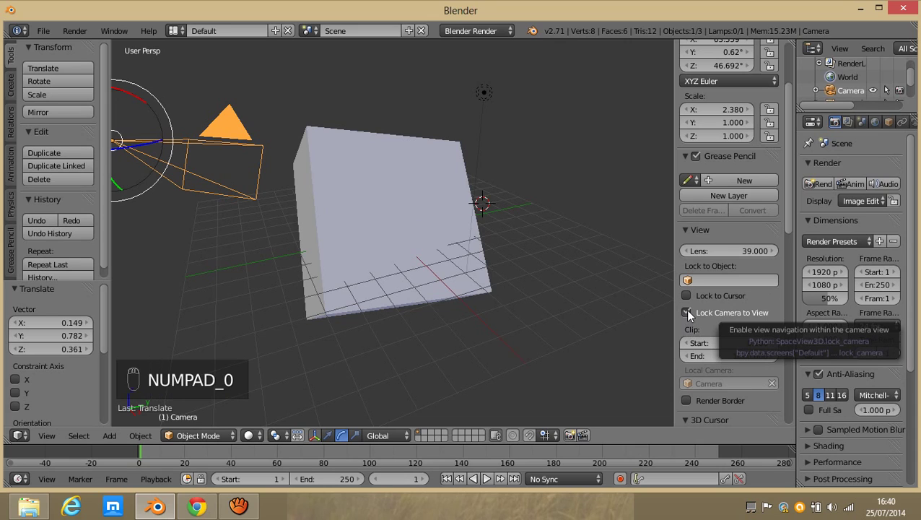
pyautogui.click(687, 312)
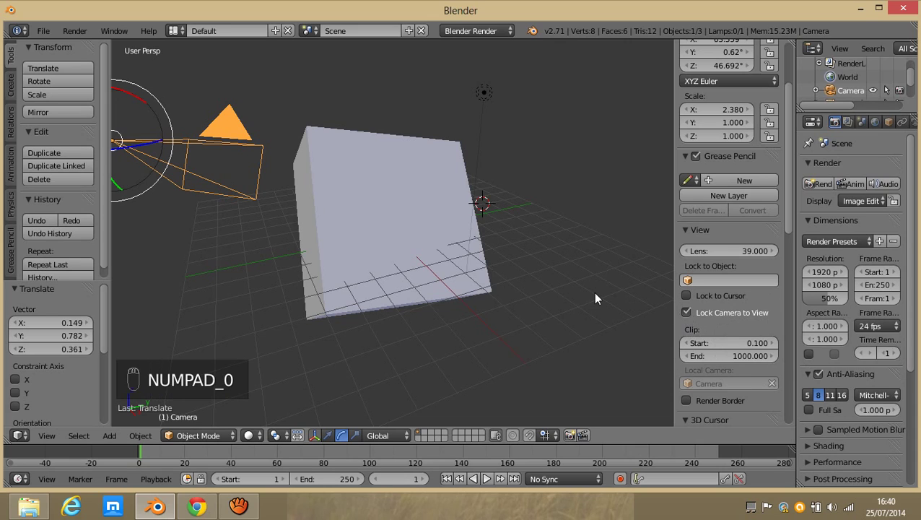
pyautogui.click(686, 313)
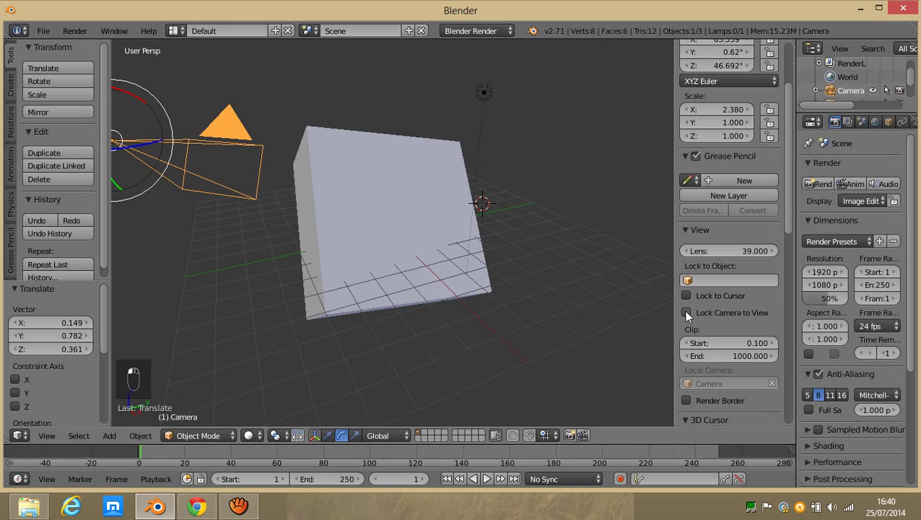
pyautogui.click(686, 314)
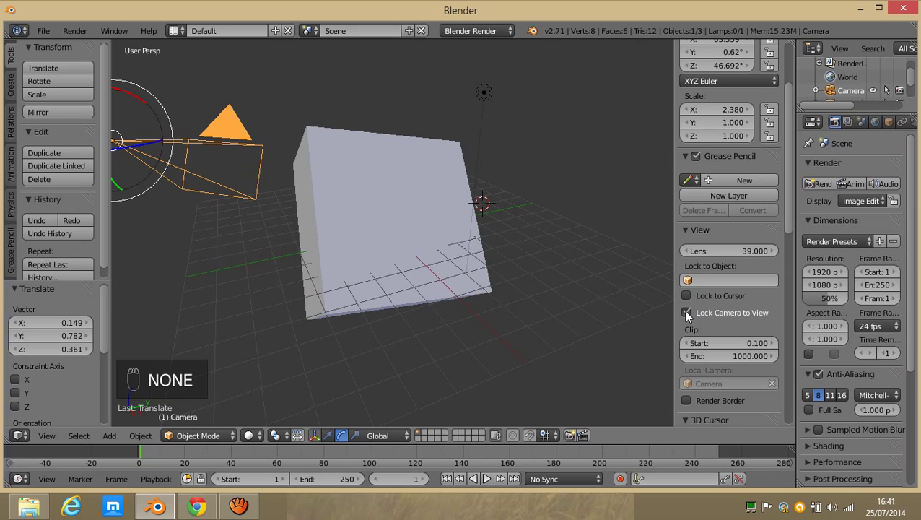
pyautogui.click(685, 312)
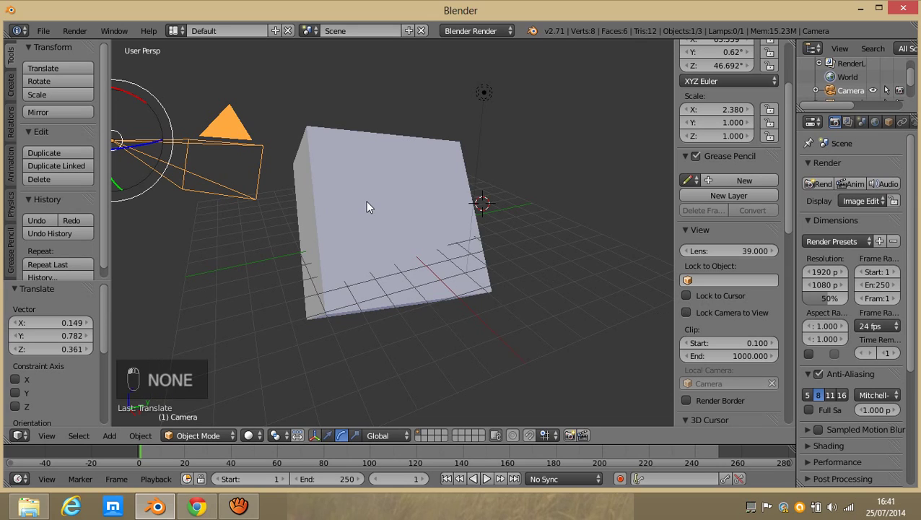
pyautogui.click(686, 311)
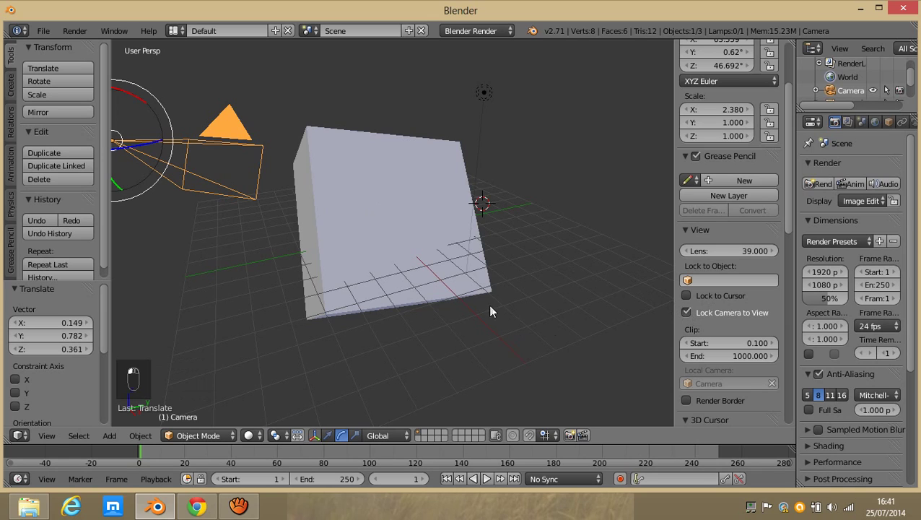
# Step: Rotate the camera by about 1.97° around the global Z axis
pyautogui.press('r')
pyautogui.press('z')
pyautogui.click(327, 191)
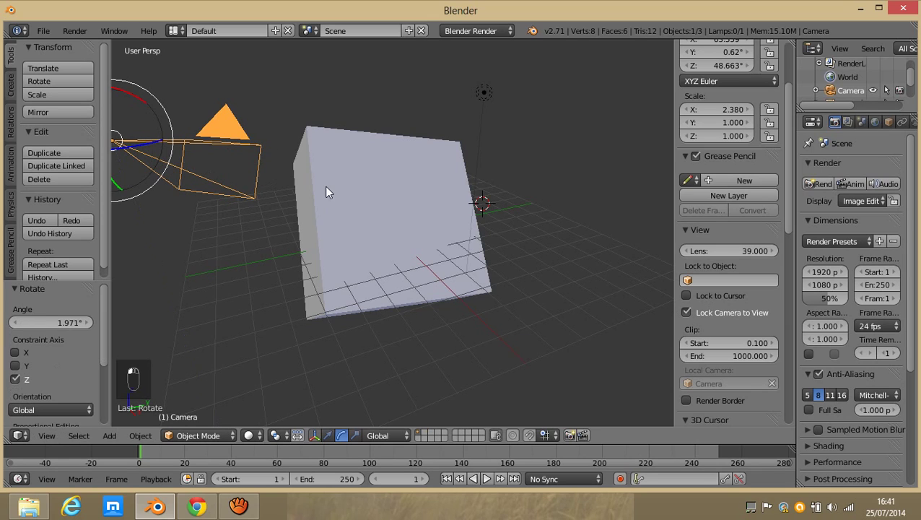
# Step: Move the camera about 1.783 along the global Y axis with the translate manipulator and disable Lock Camera to View
pyautogui.click(327, 435)
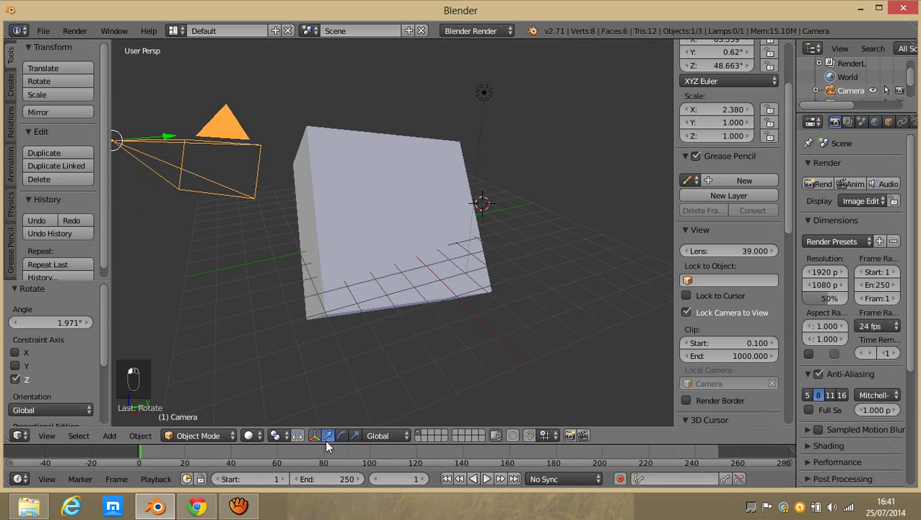
pyautogui.moveTo(153, 134); pyautogui.dragTo(364, 211)
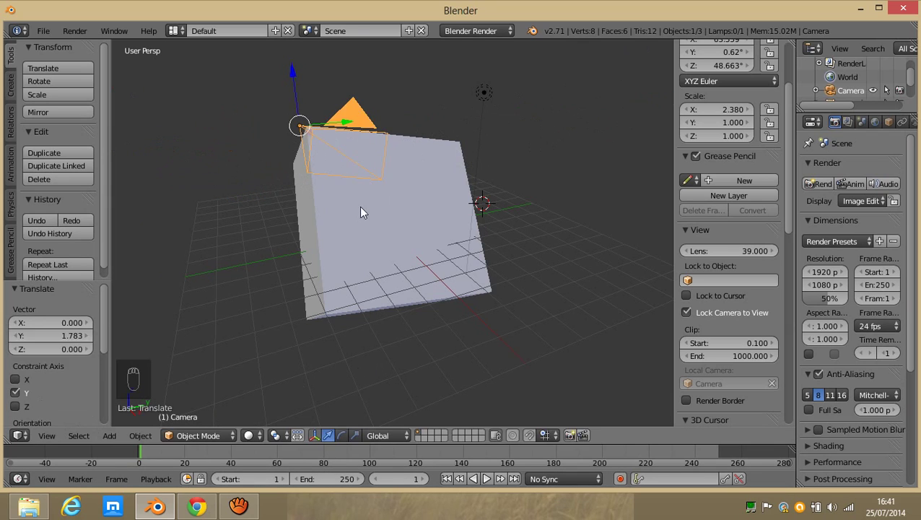
pyautogui.click(689, 313)
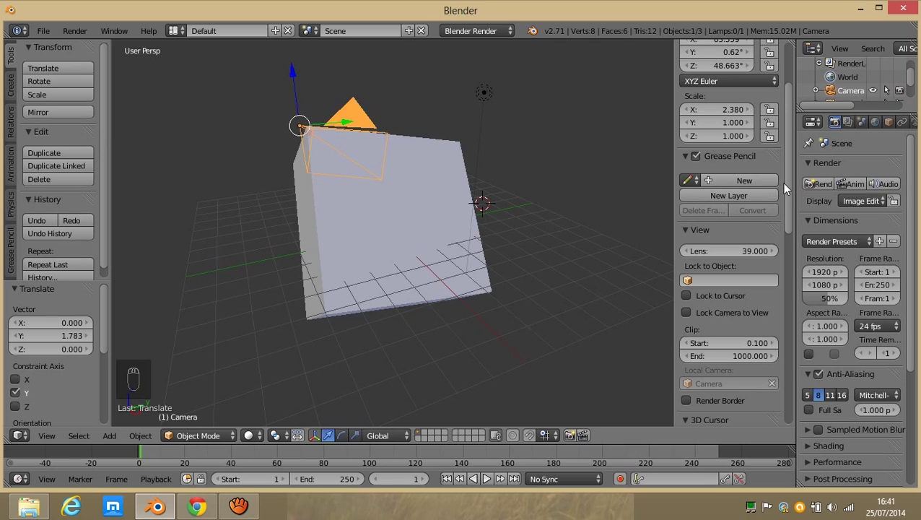
# Step: Change the 3D cursor's location to about X -6.0945 and Y 1.9440 through its location values
pyautogui.scroll(-1, 785, 191)
pyautogui.moveTo(785, 191); pyautogui.dragTo(795, 253)
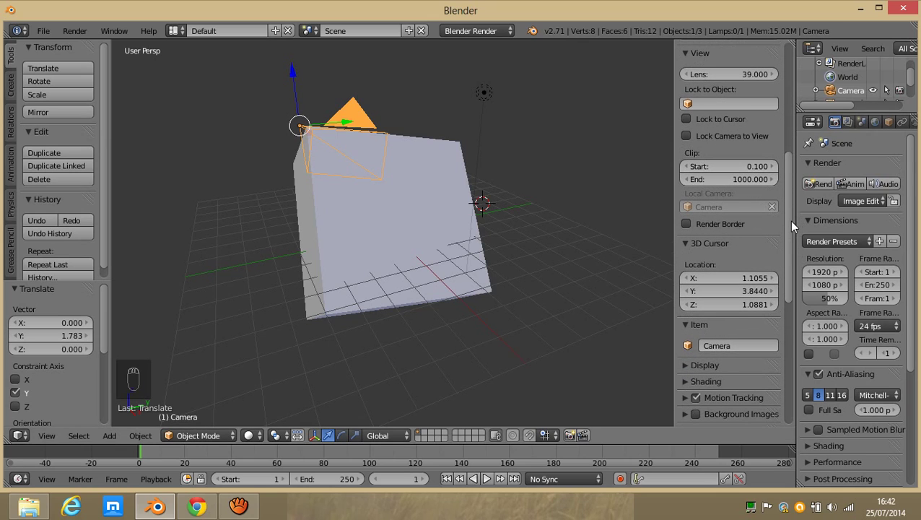
pyautogui.moveTo(789, 220); pyautogui.dragTo(788, 267)
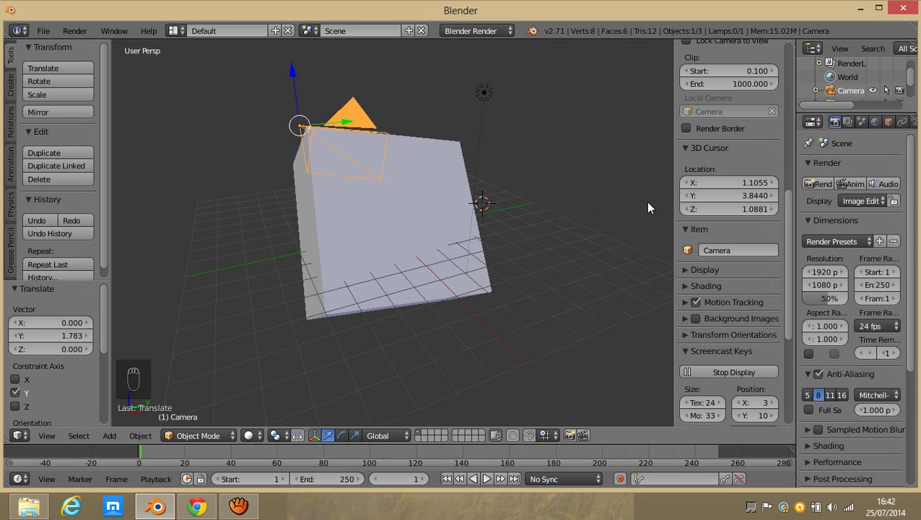
pyautogui.moveTo(730, 182); pyautogui.dragTo(767, 189)
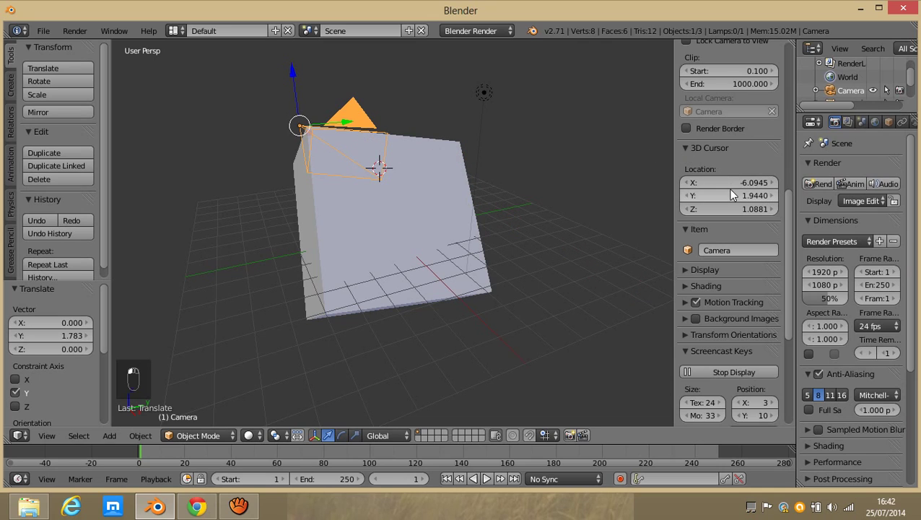
# Step: Place the 3D cursor at several spots in the viewport, ending at about X 2.08, Y 3.42, Z 2.64
pyautogui.click(578, 180)
pyautogui.click(530, 70)
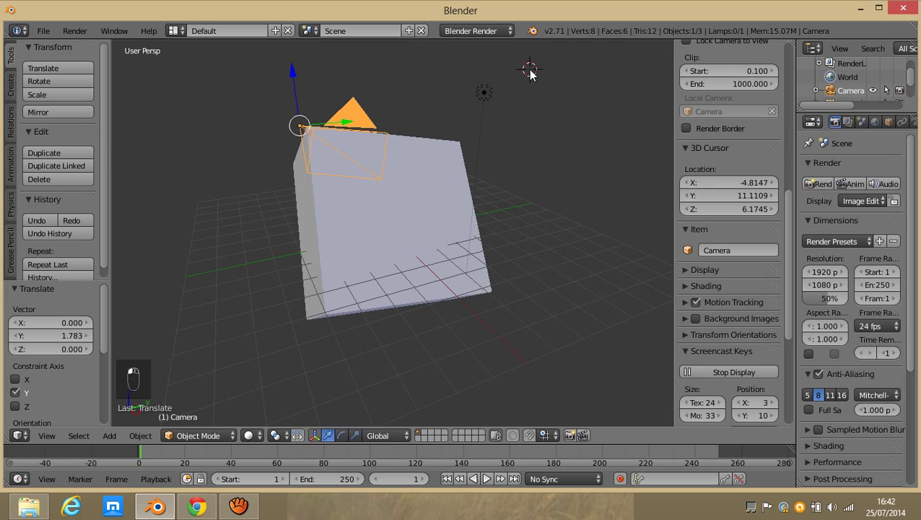
pyautogui.click(525, 191)
pyautogui.click(280, 339)
pyautogui.click(217, 218)
pyautogui.click(425, 248)
pyautogui.click(570, 228)
pyautogui.click(495, 179)
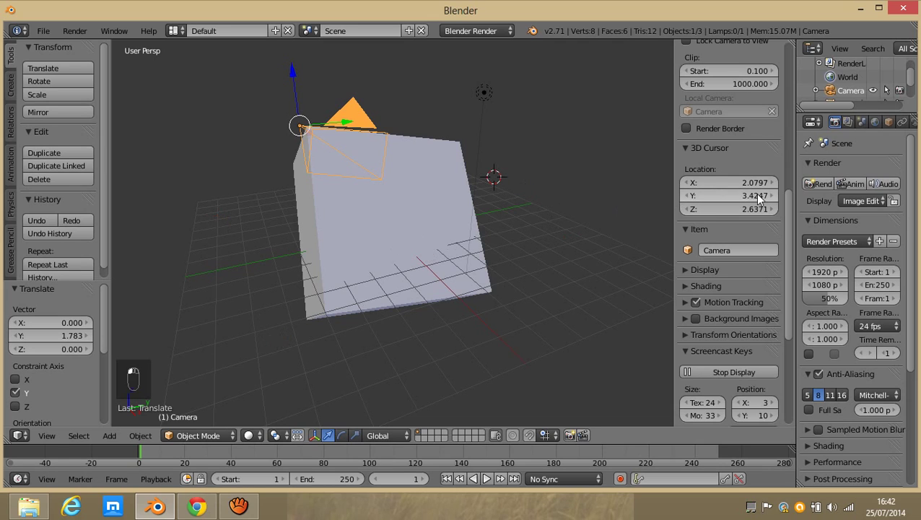
# Step: Select the cube in place of the camera and check the object name in the Item settings
pyautogui.scroll(-3, 789, 215)
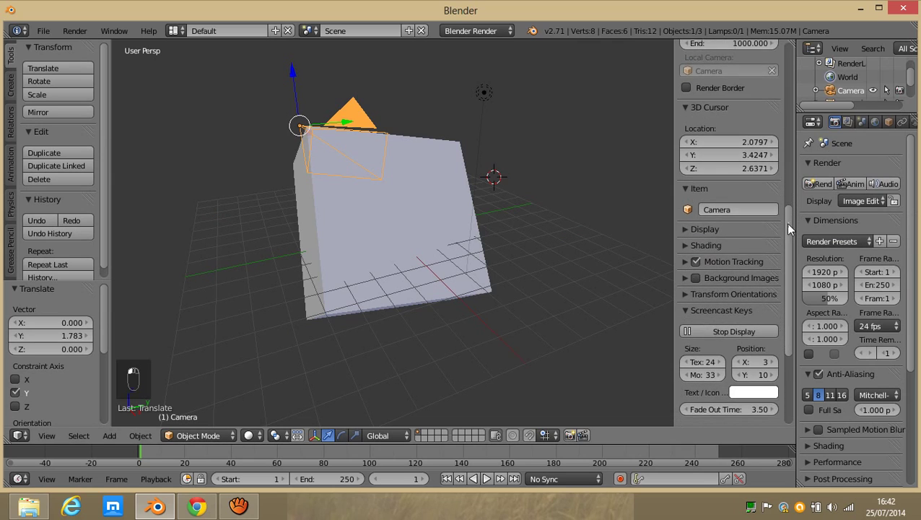
pyautogui.scroll(-1, 788, 229)
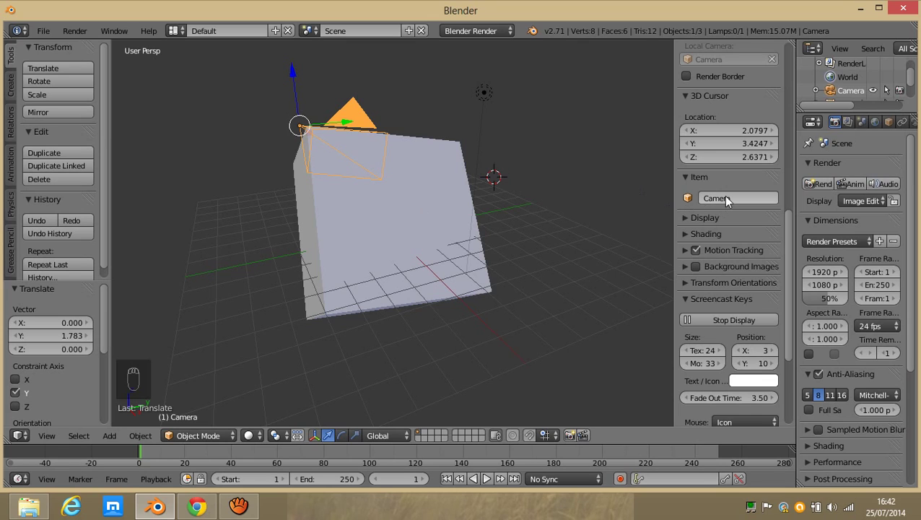
pyautogui.rightClick(413, 209)
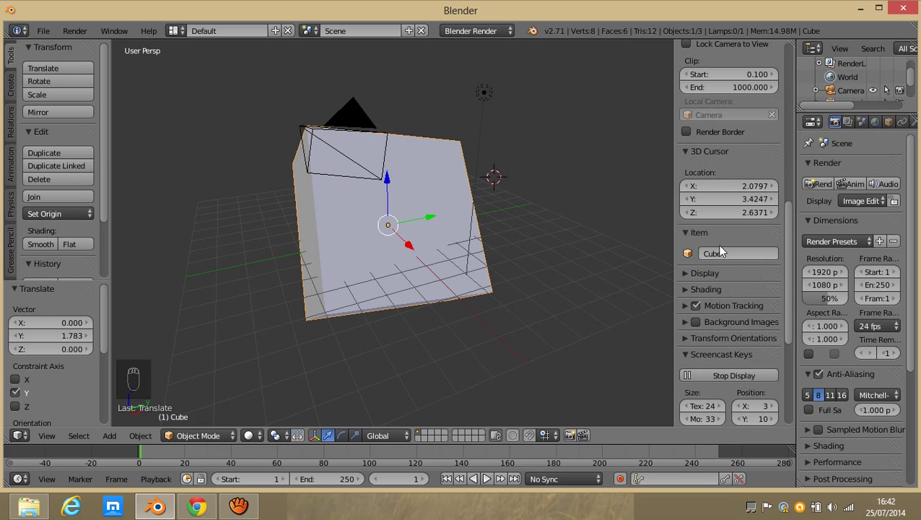
# Step: Expand the Motion Tracking settings to examine their options and collapse them again
pyautogui.click(684, 305)
pyautogui.click(685, 305)
pyautogui.click(684, 305)
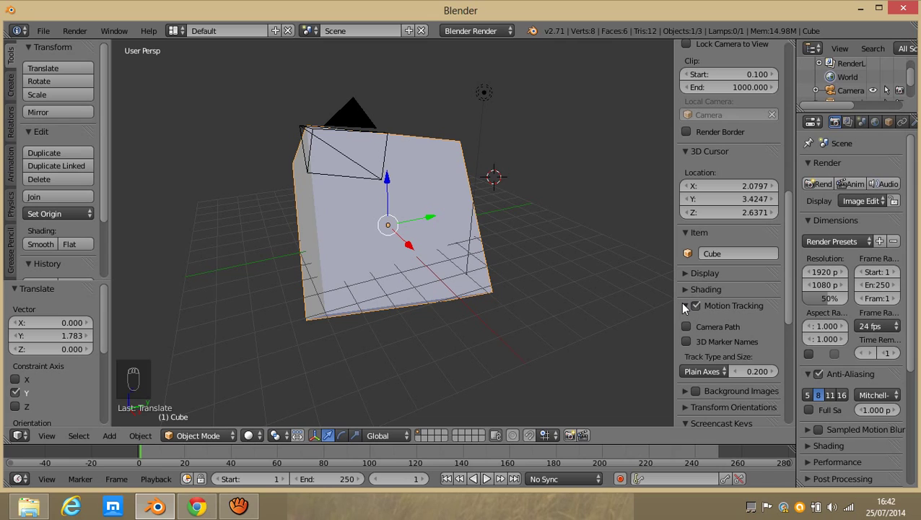
pyautogui.click(685, 305)
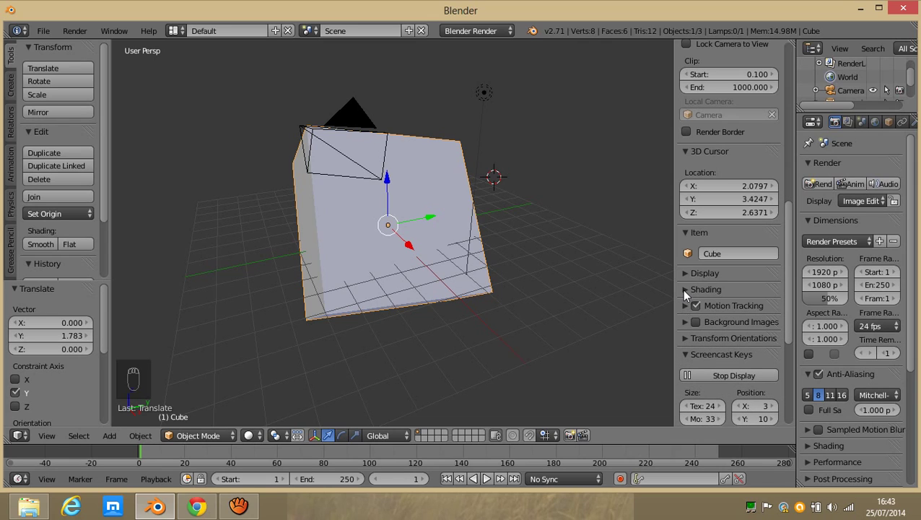
# Step: Check the Shading options, collapse them, view the Screencast Keys settings and hide the properties sidebar
pyautogui.click(685, 289)
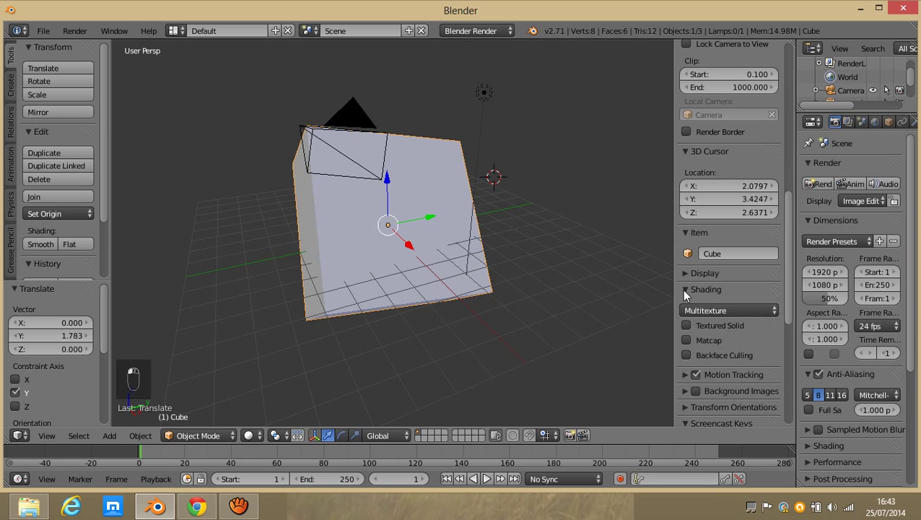
pyautogui.click(684, 291)
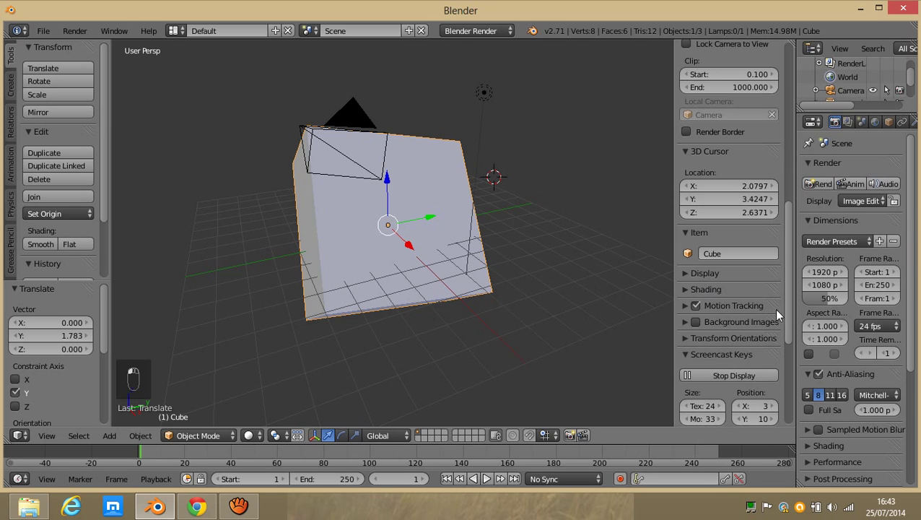
pyautogui.moveTo(786, 308); pyautogui.dragTo(787, 402)
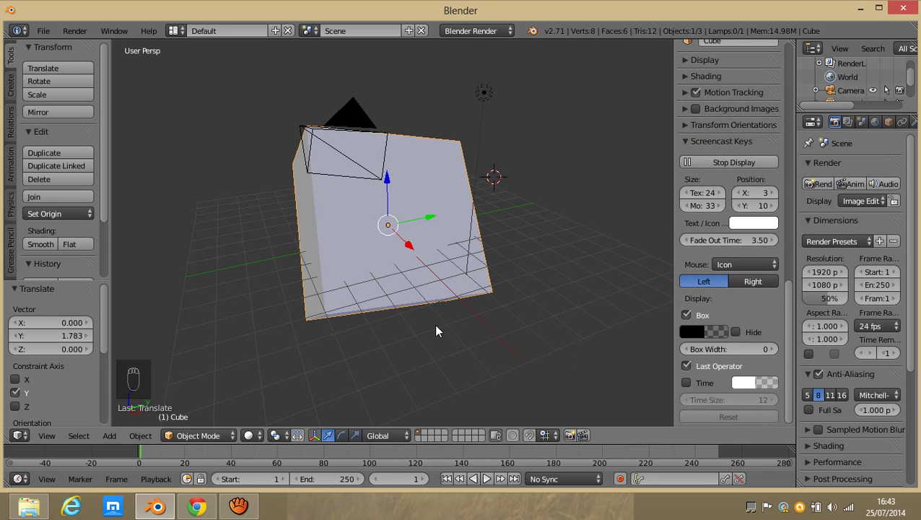
pyautogui.press('n')
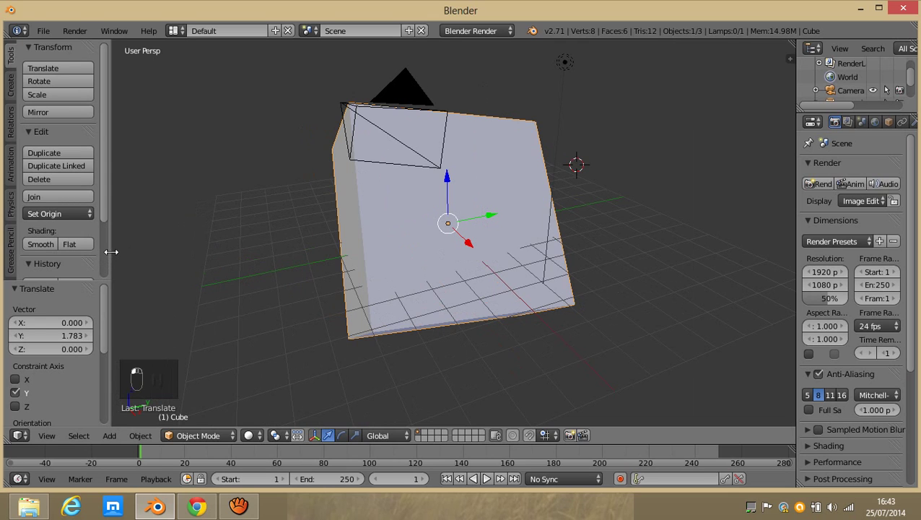
# Step: Widen the tool shelf and lengthen its tools area until the whole History section fits
pyautogui.moveTo(111, 251); pyautogui.dragTo(231, 243)
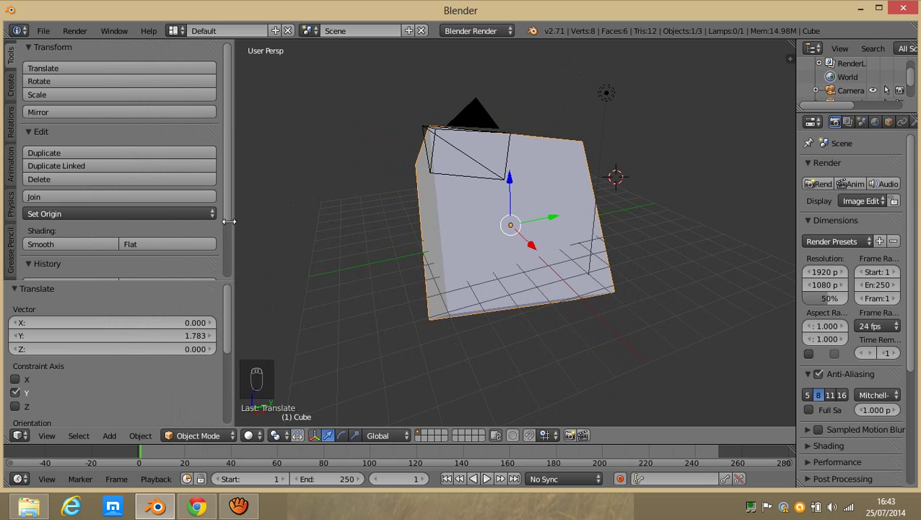
pyautogui.scroll(-1, 224, 216)
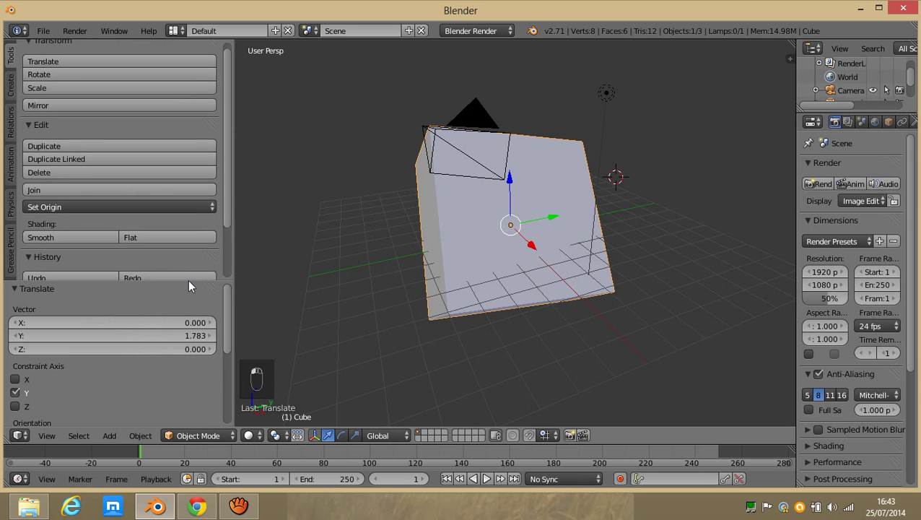
pyautogui.moveTo(187, 283); pyautogui.dragTo(167, 369)
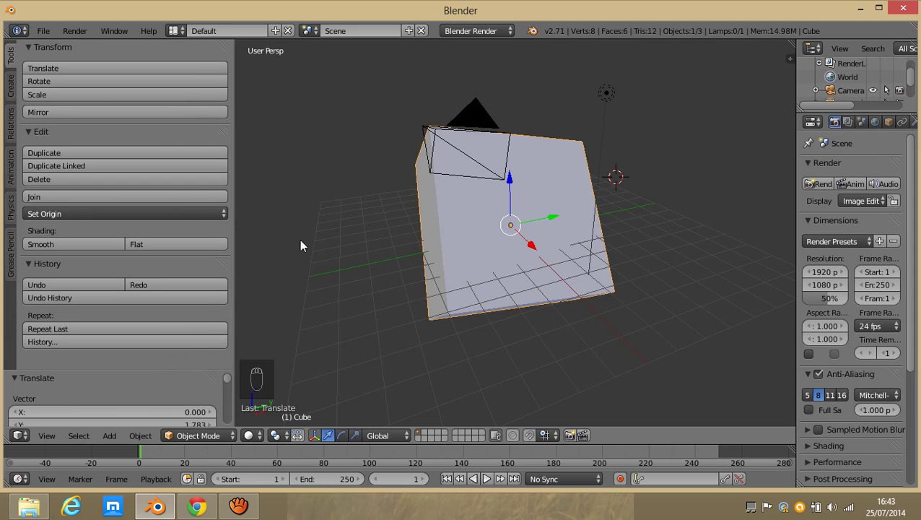
# Step: Move the cube freely with Translate three times, the last time by about 6.103 on X and 8.681 on Y
pyautogui.click(205, 70)
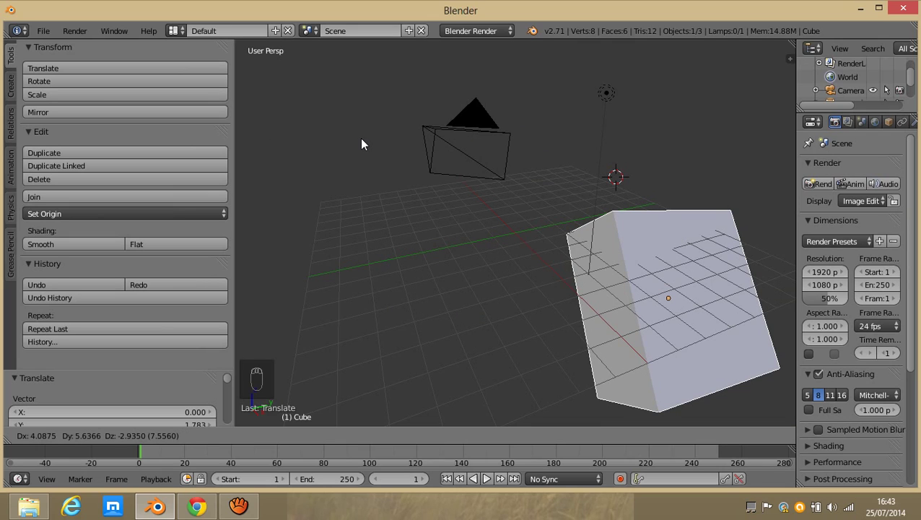
pyautogui.click(361, 143)
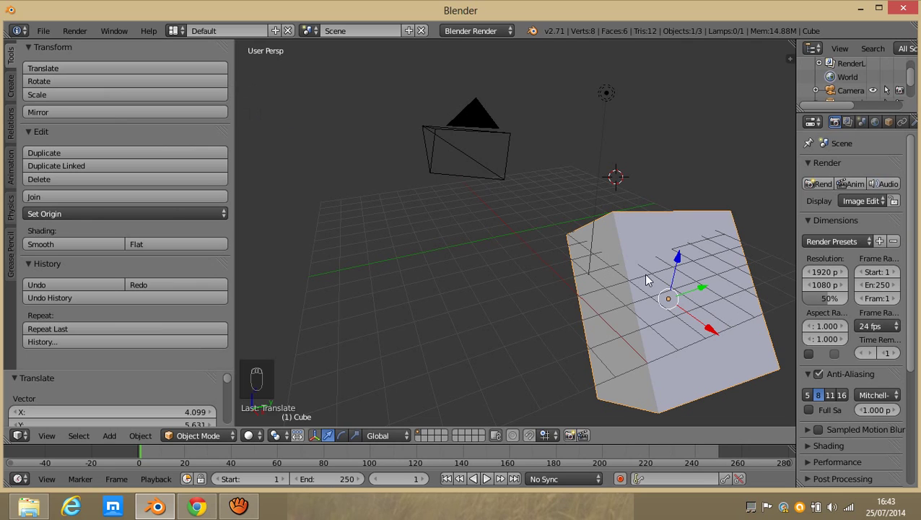
pyautogui.press('g')
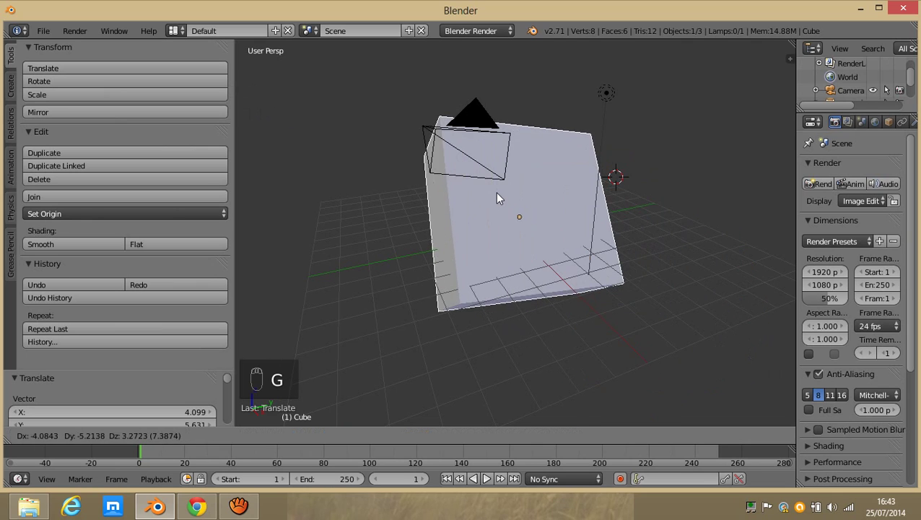
pyautogui.click(318, 120)
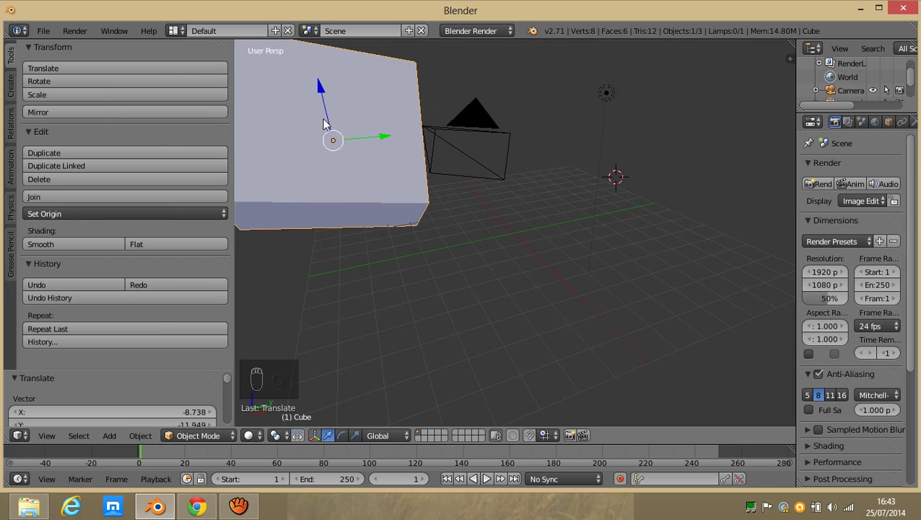
pyautogui.press('g')
pyautogui.click(572, 229)
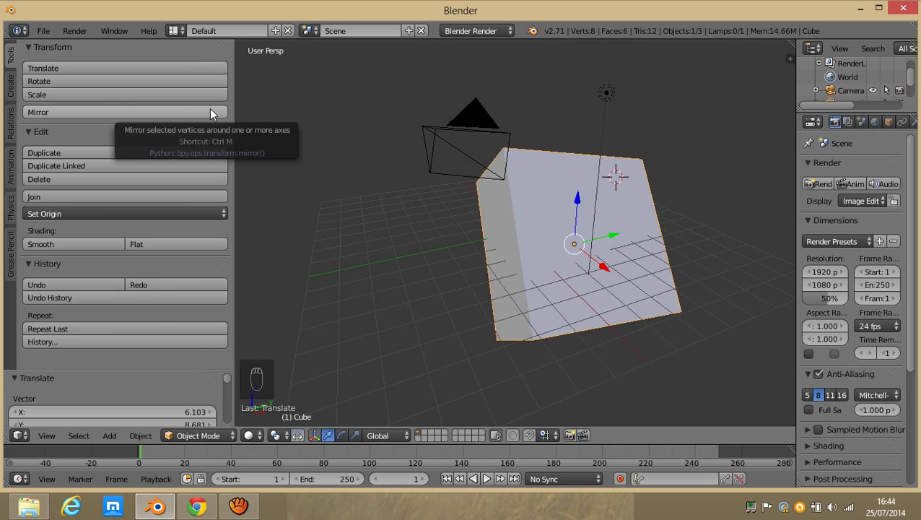
# Step: Duplicate the cube twice, placing one copy near the lamp and the other behind the camera on the opposite side
pyautogui.click(173, 149)
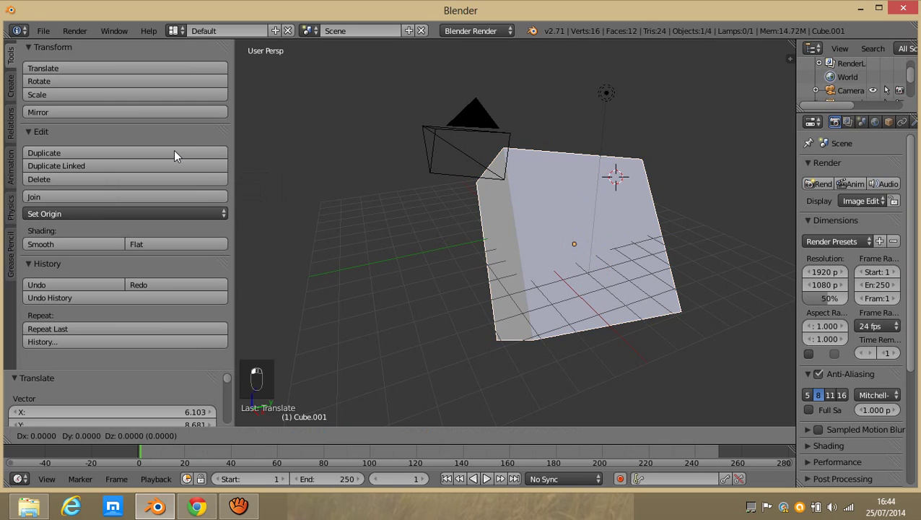
pyautogui.click(321, 70)
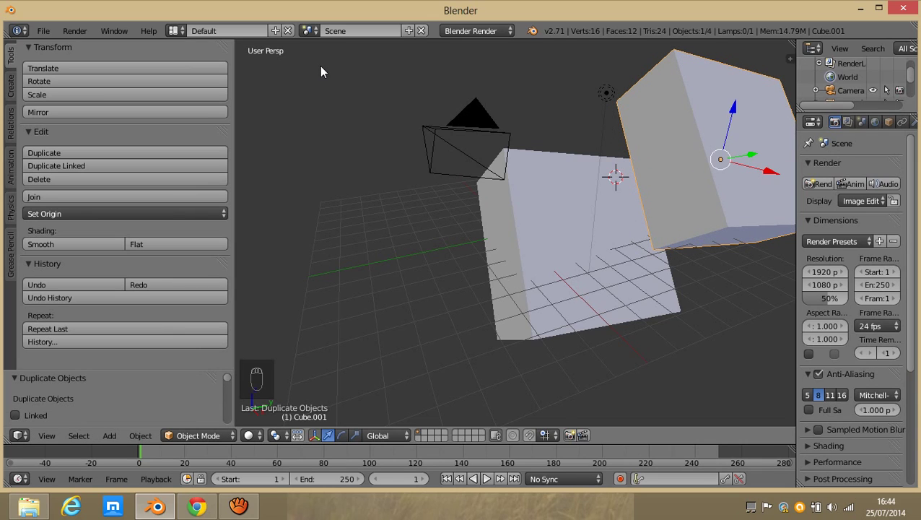
pyautogui.hotkey('shift', 'd')
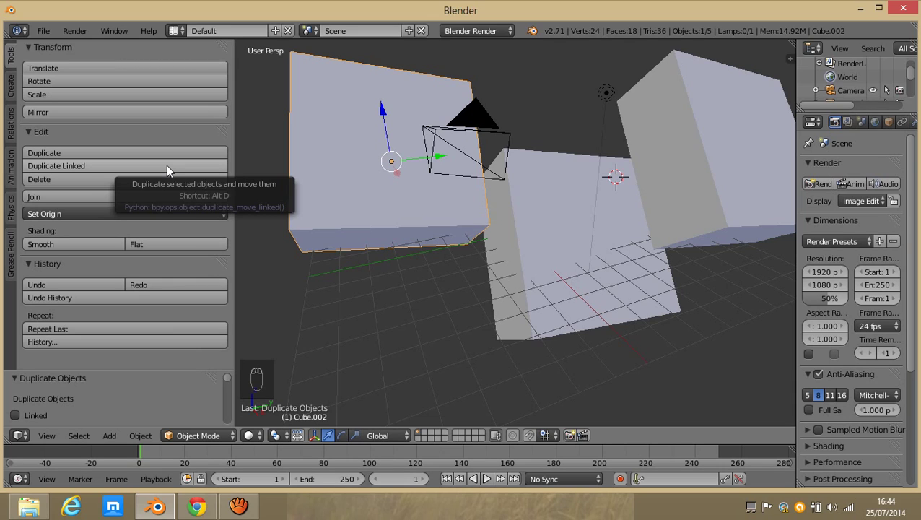
# Step: Add a linked duplicate of the newest cube copy, place it below that copy, and delete the linked duplicate
pyautogui.hotkey('alt', 'd')
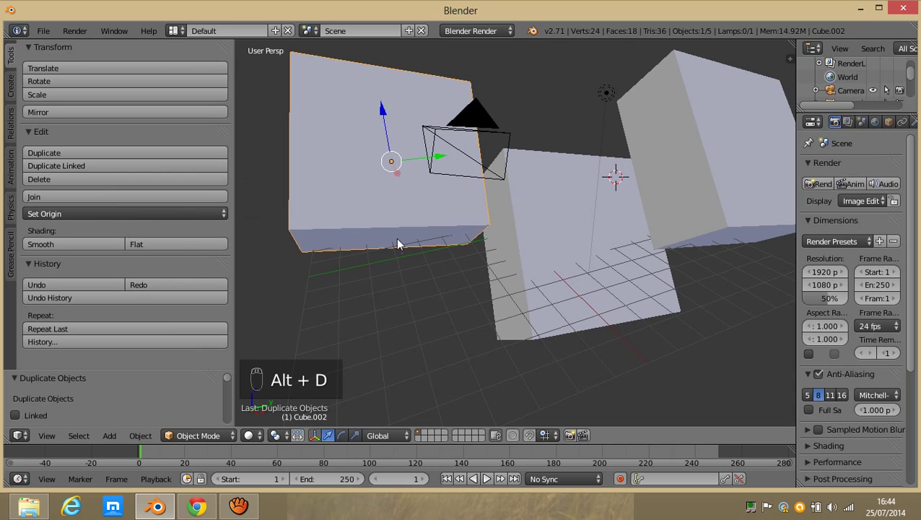
pyautogui.hotkey('alt', 'd')
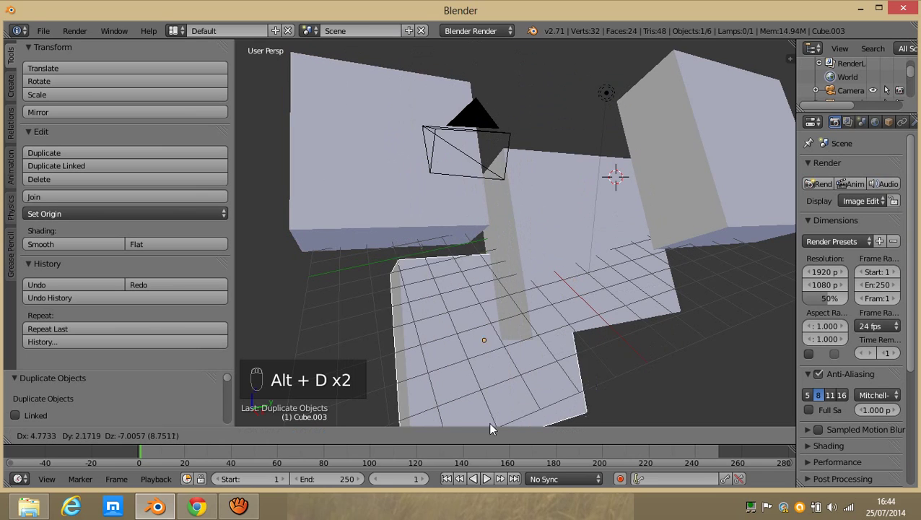
pyautogui.click(421, 413)
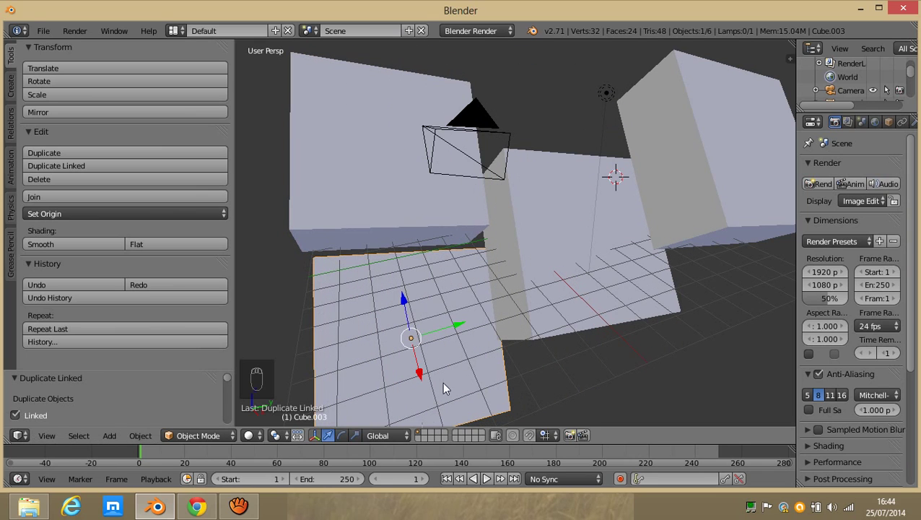
pyautogui.click(201, 179)
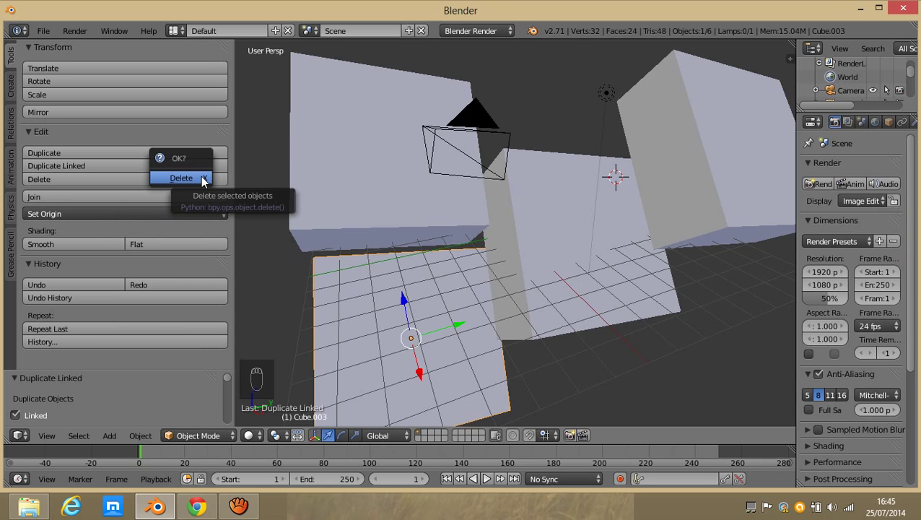
pyautogui.click(202, 179)
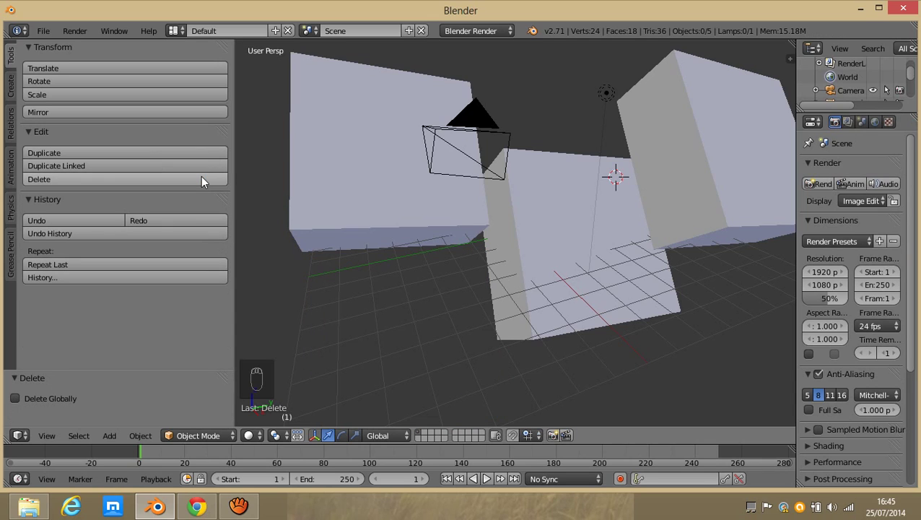
# Step: Select the cube copy behind the camera and delete it
pyautogui.rightClick(427, 174)
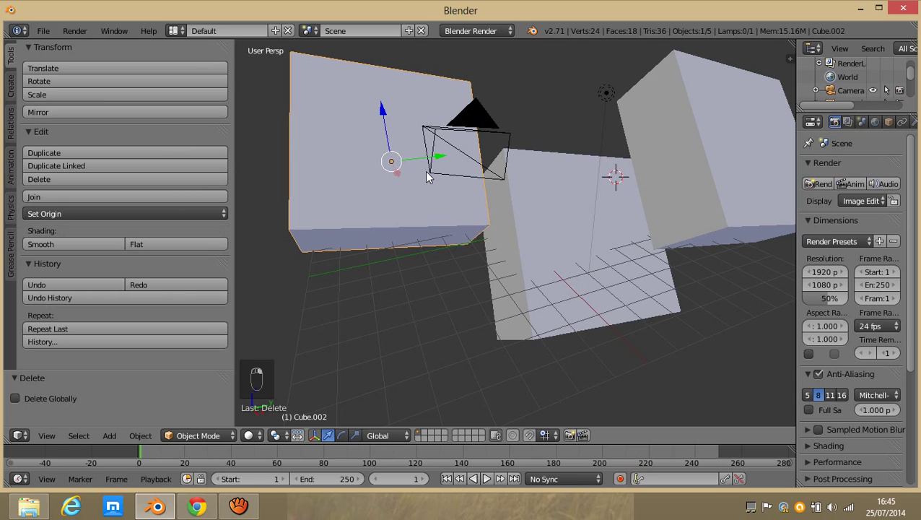
pyautogui.press('x')
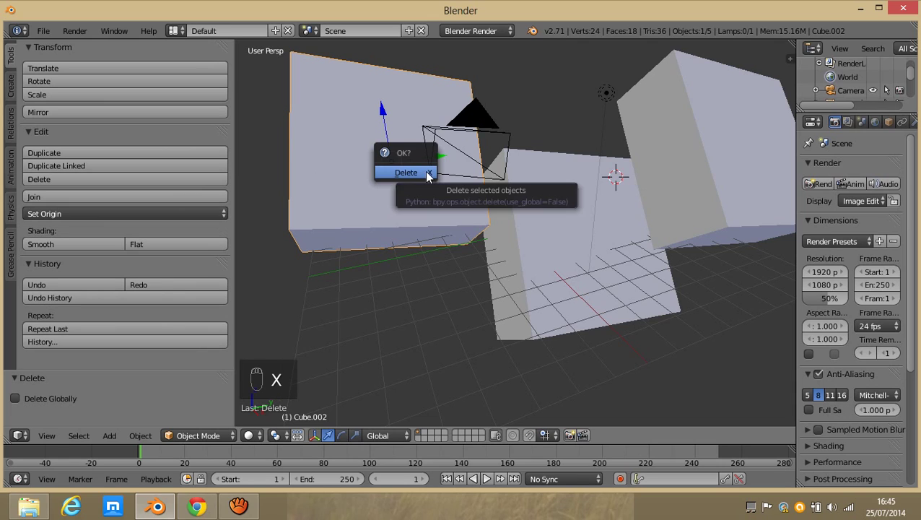
pyautogui.click(427, 175)
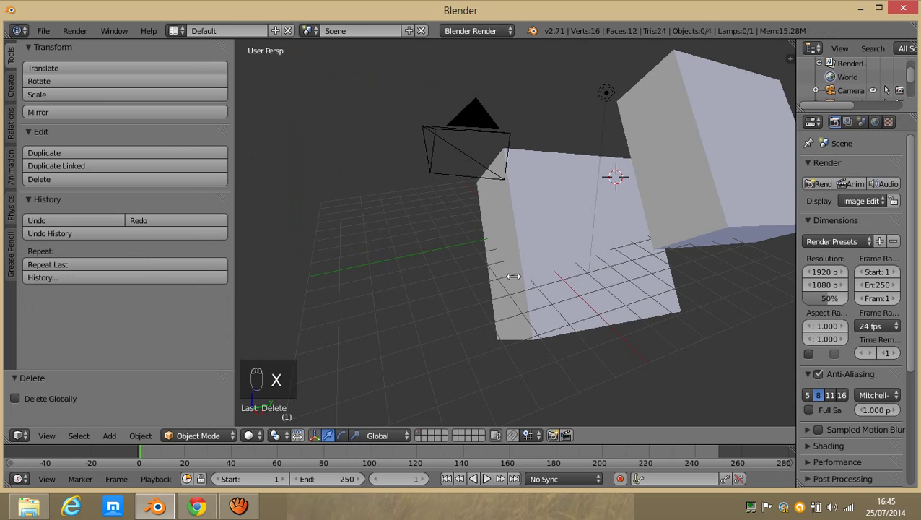
# Step: Place the 3D cursor just beside the original cube and toggle the selection on and off, ending with nothing selected
pyautogui.rightClick(550, 282)
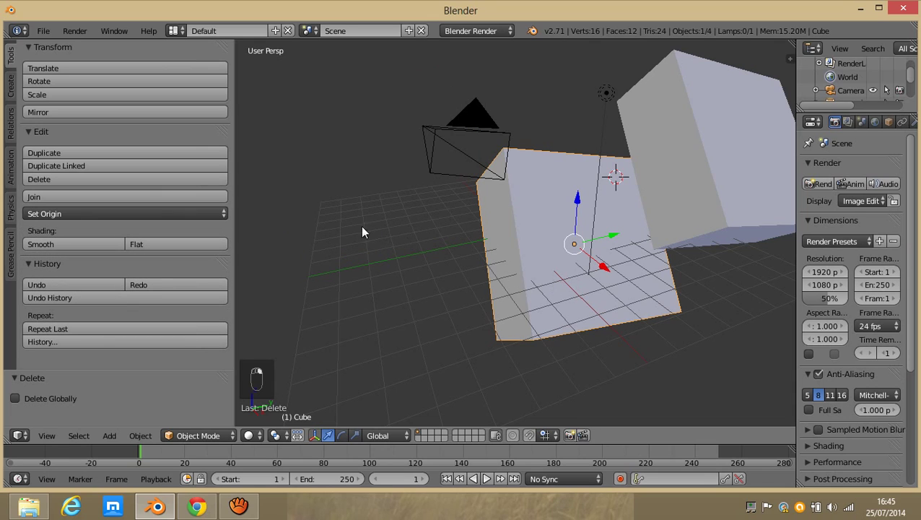
pyautogui.click(470, 215)
pyautogui.press('a')
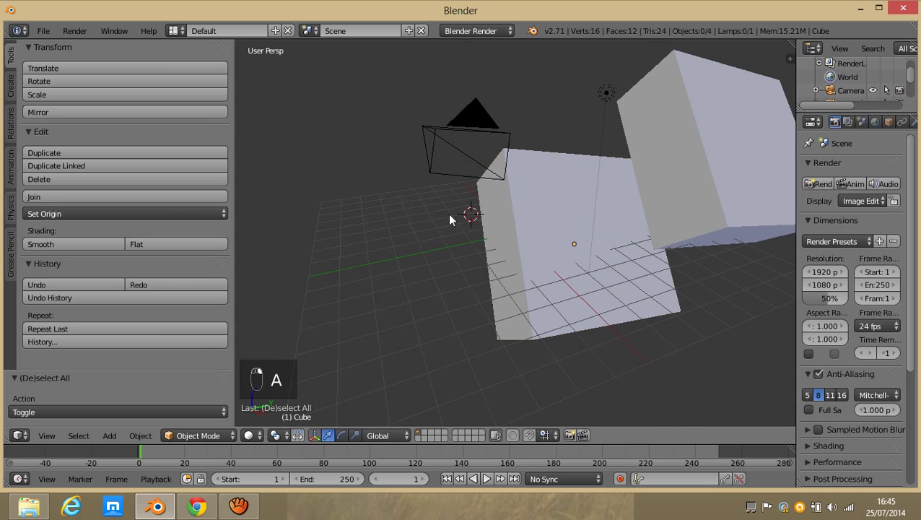
pyautogui.press('a')
pyautogui.press('a')
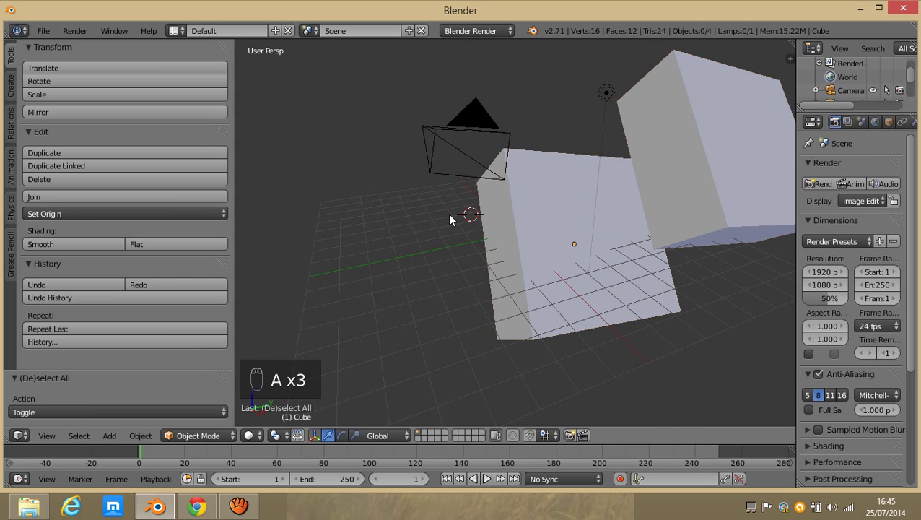
pyautogui.rightClick(551, 198)
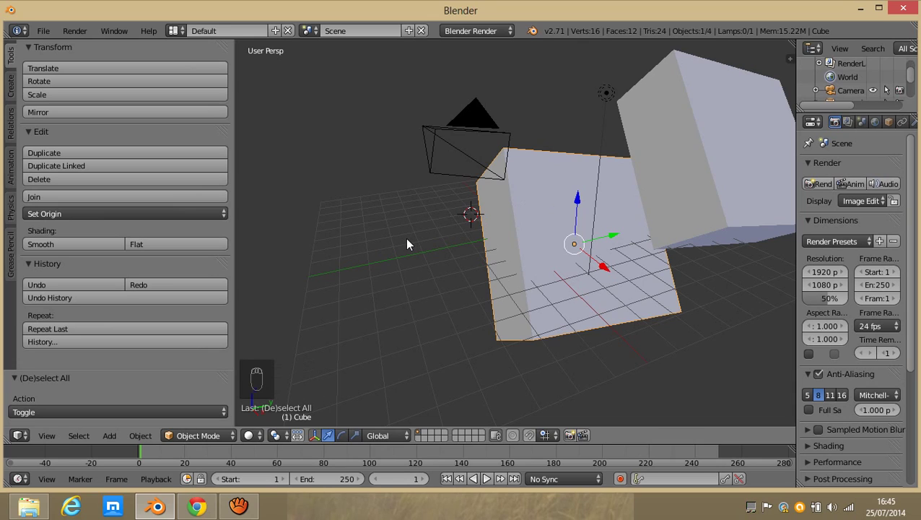
pyautogui.press('a')
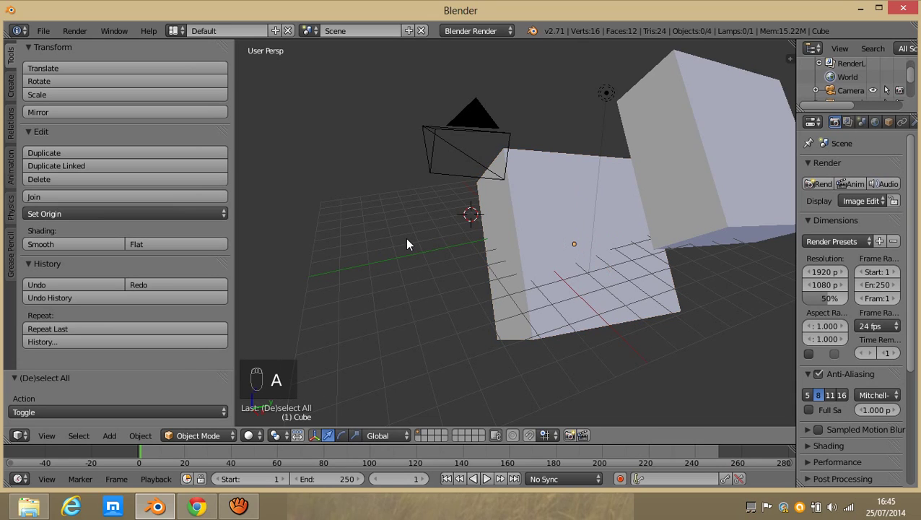
# Step: Select the original cube, apply Smooth shading to it and return it to Flat shading
pyautogui.rightClick(478, 237)
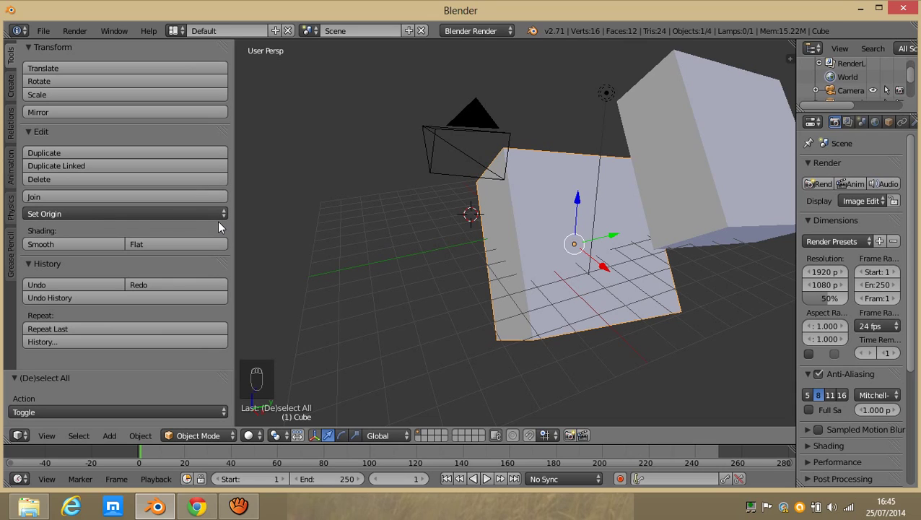
pyautogui.click(101, 245)
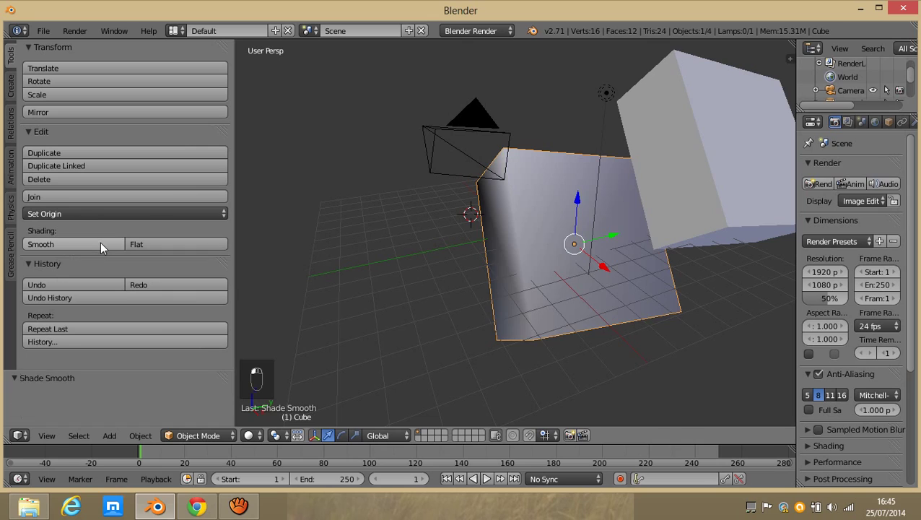
pyautogui.click(139, 245)
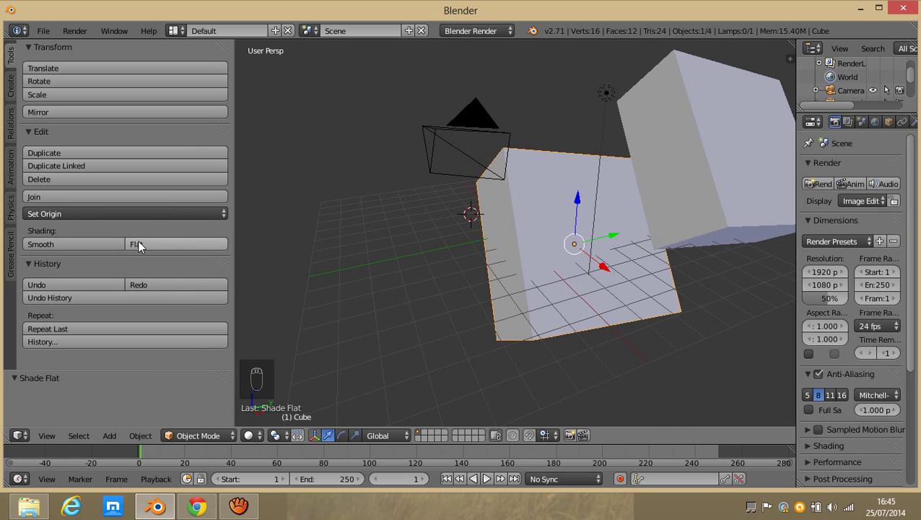
# Step: Add a UV sphere at the 3D cursor and scale it up by about 4.494
pyautogui.click(10, 90)
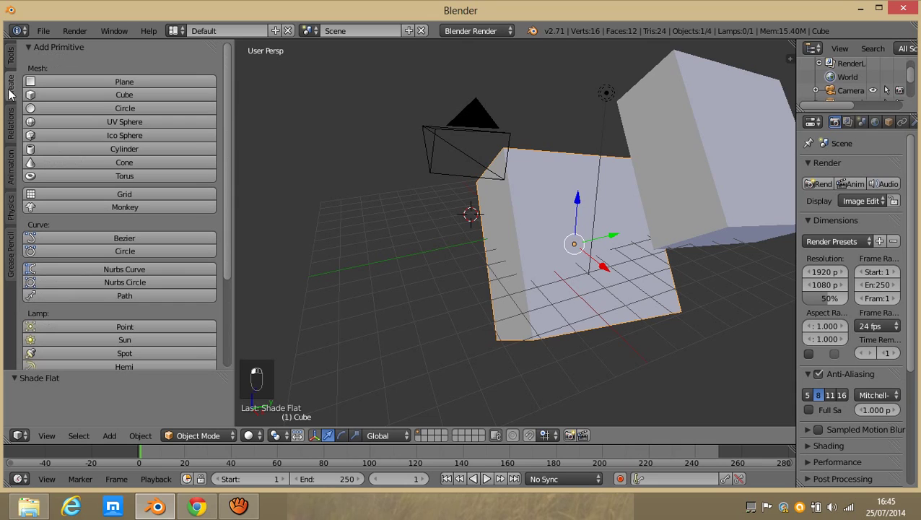
pyautogui.click(107, 122)
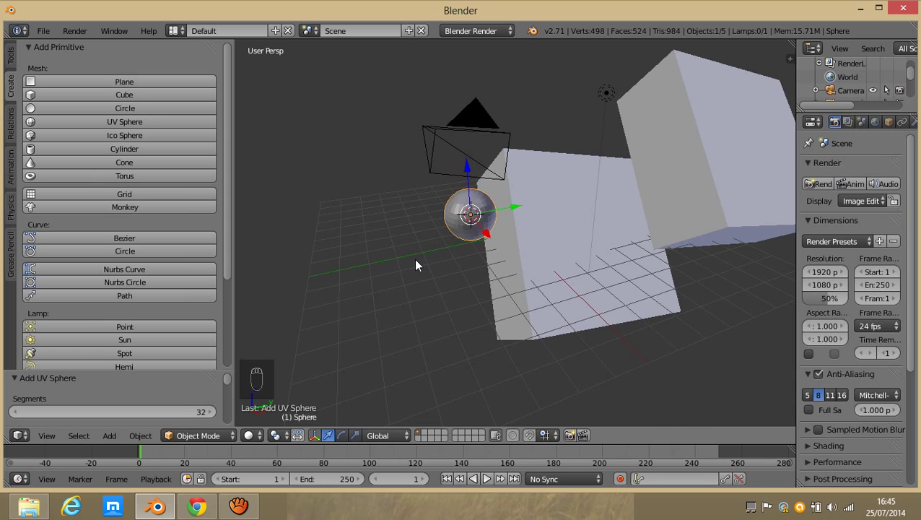
pyautogui.press('s')
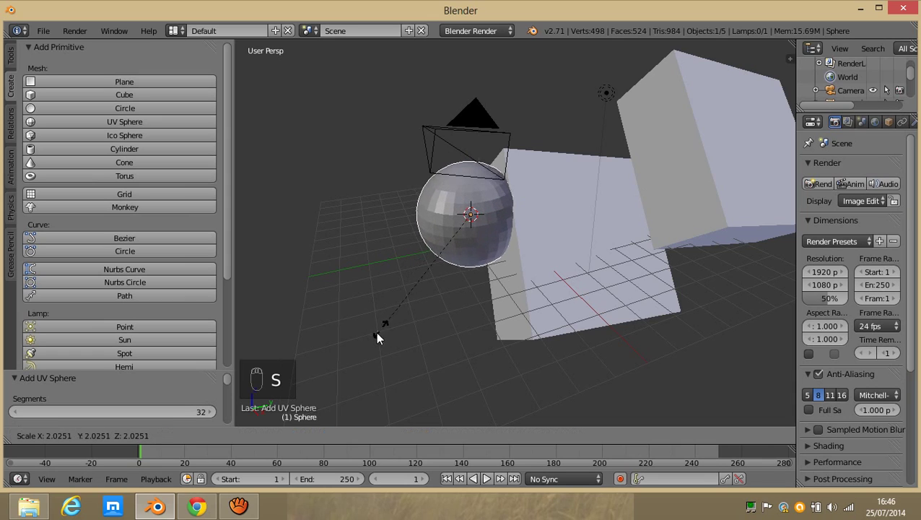
pyautogui.click(255, 70)
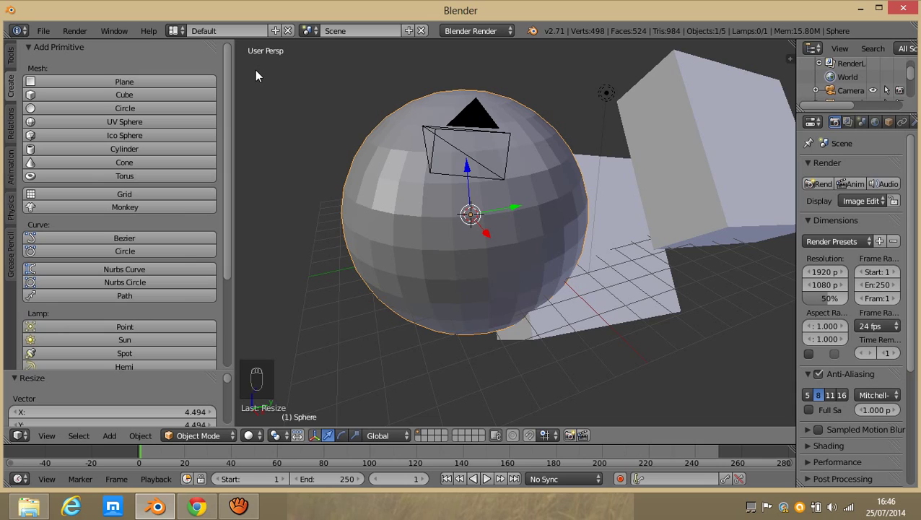
# Step: Apply Smooth shading to the UV sphere and return it to Flat shading
pyautogui.click(11, 59)
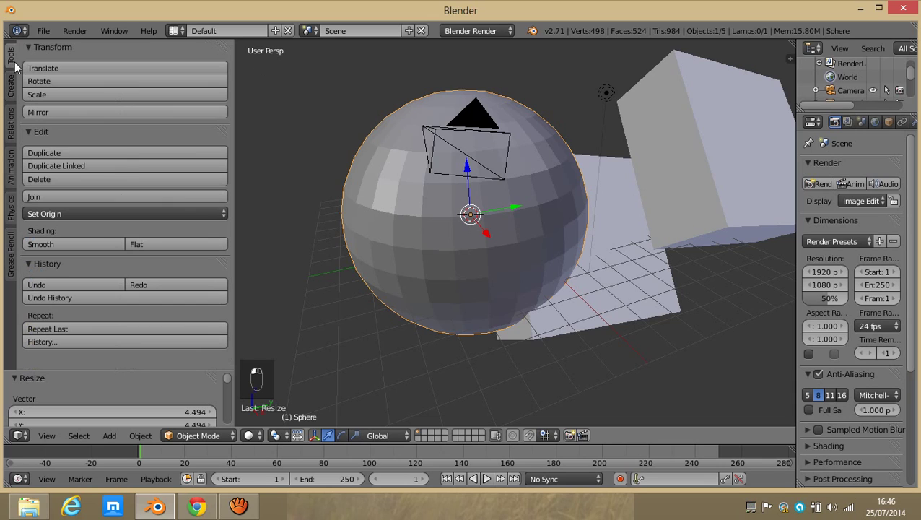
pyautogui.click(137, 174)
pyautogui.click(107, 244)
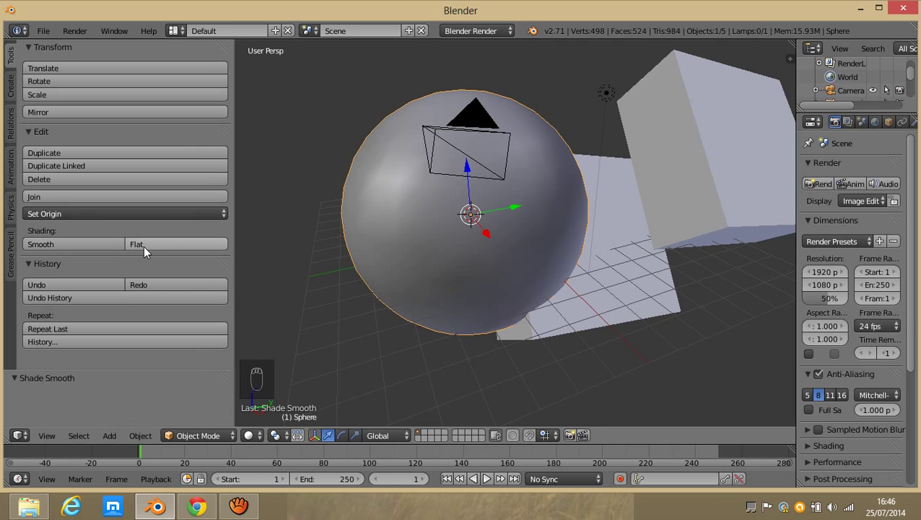
pyautogui.click(143, 246)
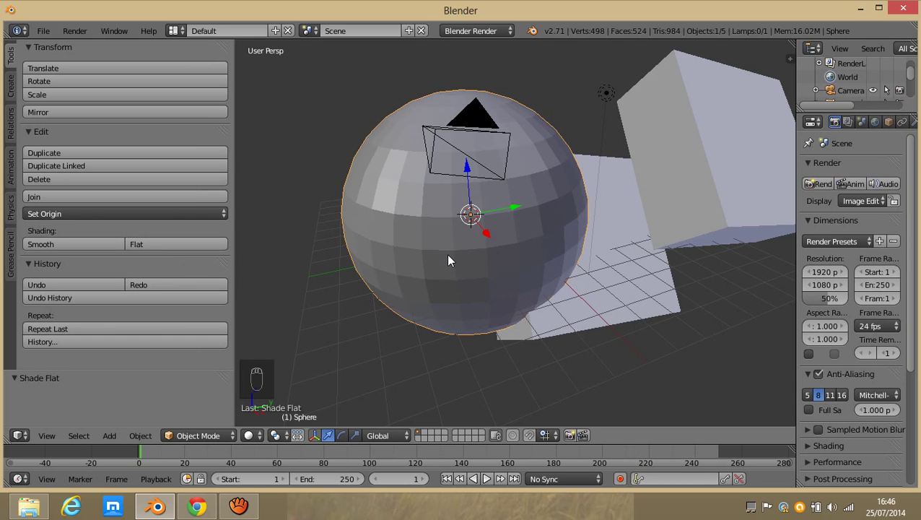
pyautogui.click(137, 296)
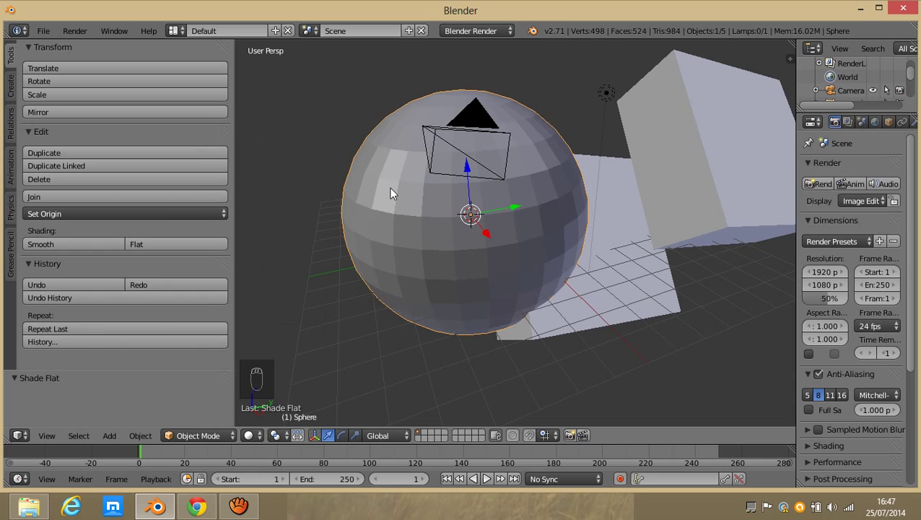
# Step: Scale the sphere down by about 0.611, repeat that scaling with Repeat Last and undo the repetition
pyautogui.click(88, 328)
pyautogui.press('s')
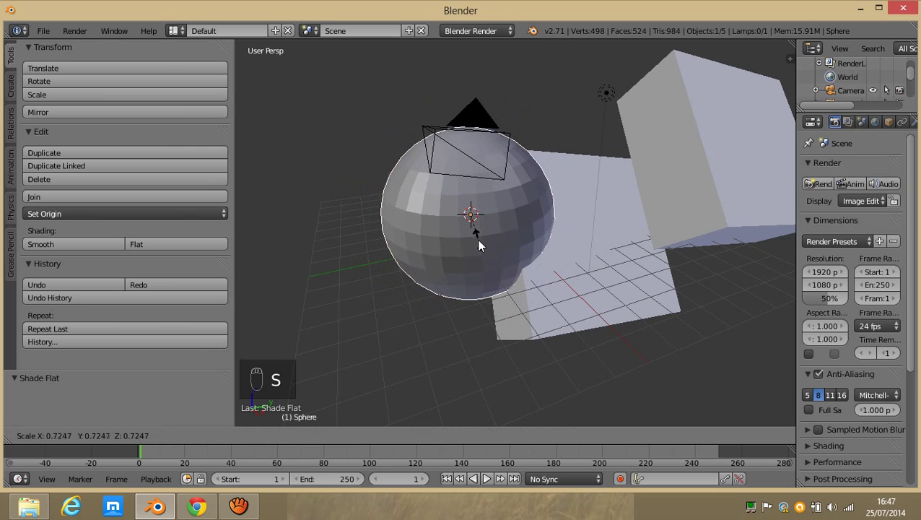
pyautogui.click(473, 235)
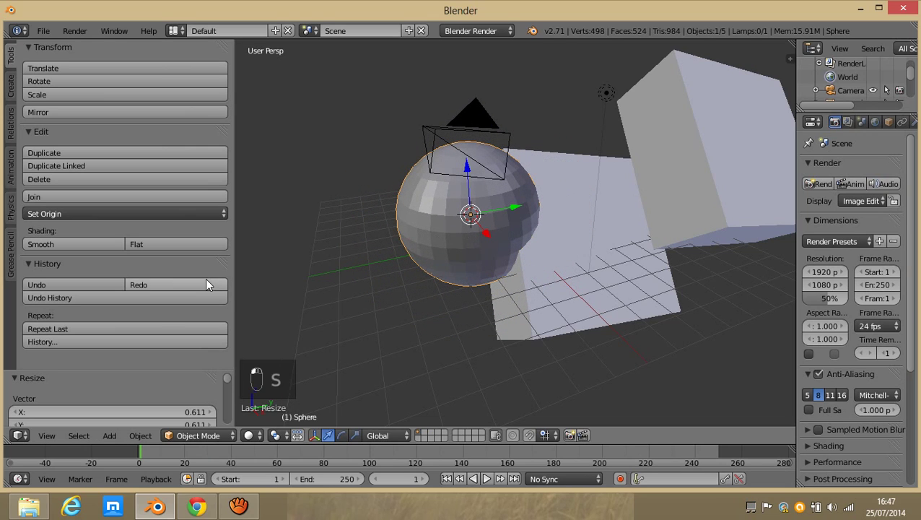
pyautogui.click(180, 331)
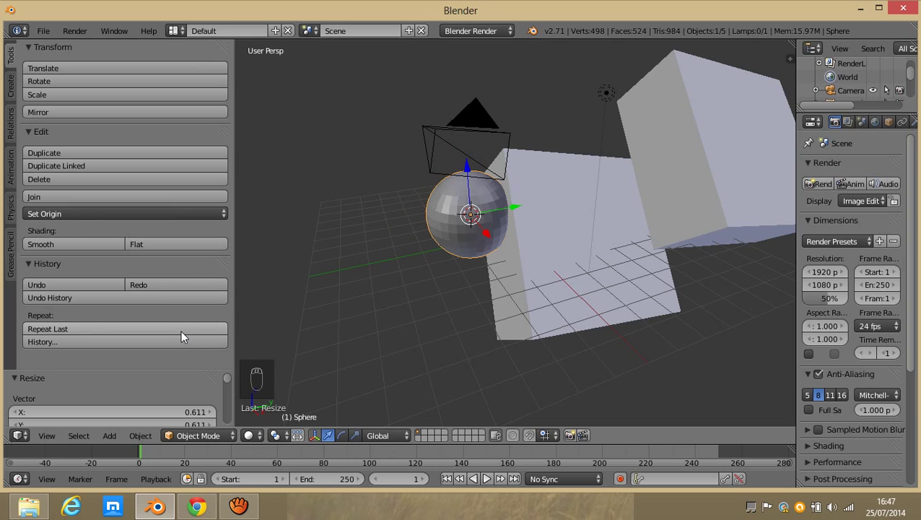
pyautogui.hotkey('ctrl', 'z')
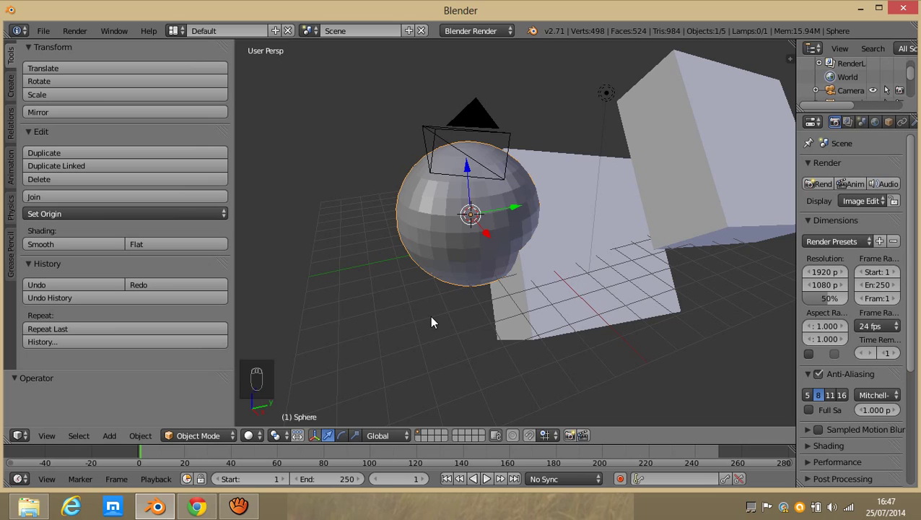
# Step: Scale the sphere up by about 1.730, repeat the scaling once and scale it back down by about 0.335
pyautogui.press('s')
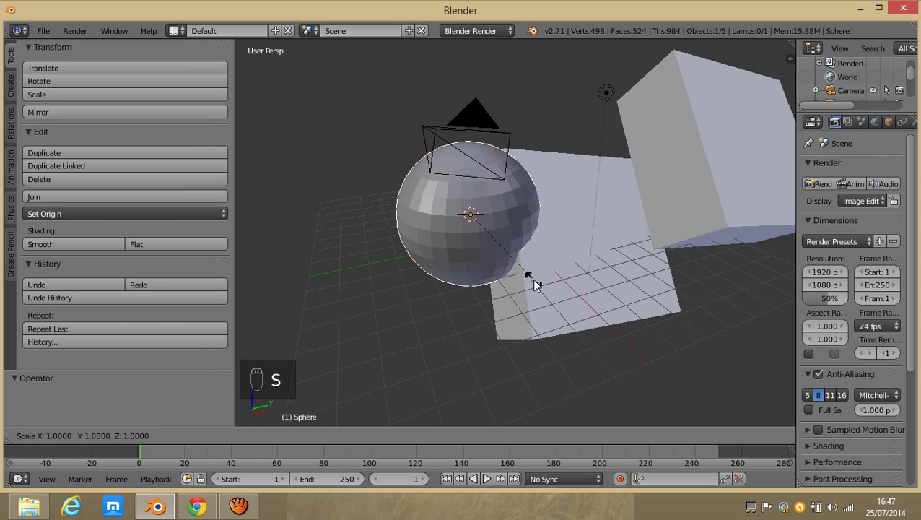
pyautogui.click(601, 309)
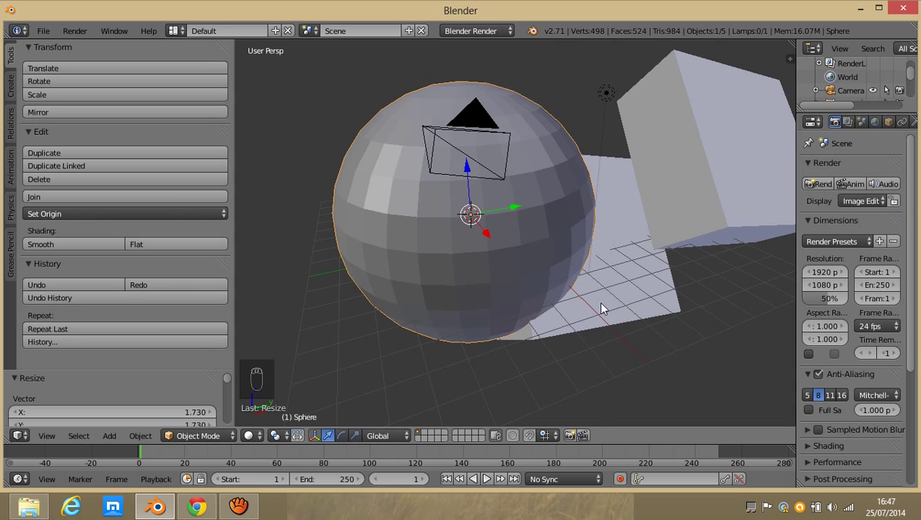
pyautogui.hotkey('shift', 'r')
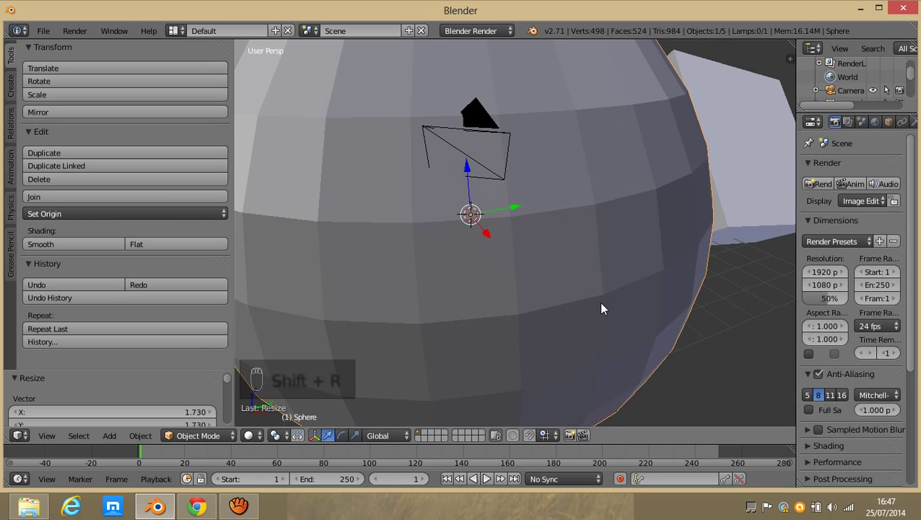
pyautogui.press('s')
pyautogui.click(511, 244)
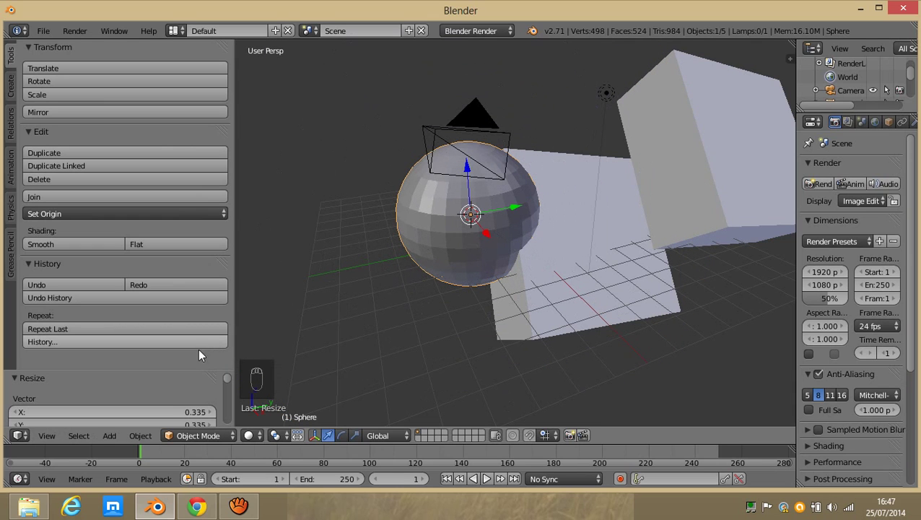
# Step: Enlarge the last-operation settings area and rotate the sphere about -51.013° around the global Y axis with the rotation manipulator
pyautogui.moveTo(186, 371); pyautogui.dragTo(196, 314)
pyautogui.moveTo(232, 183); pyautogui.dragTo(267, 91)
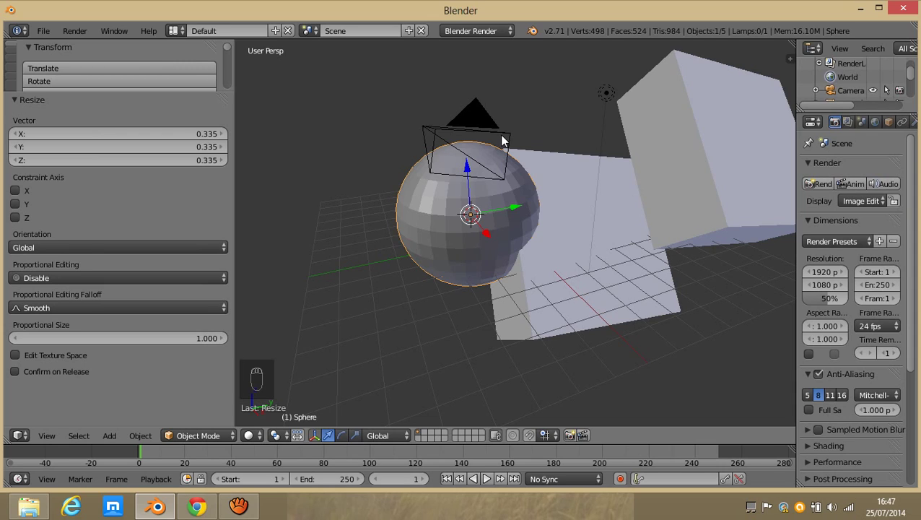
pyautogui.click(342, 436)
pyautogui.moveTo(484, 200); pyautogui.dragTo(437, 140)
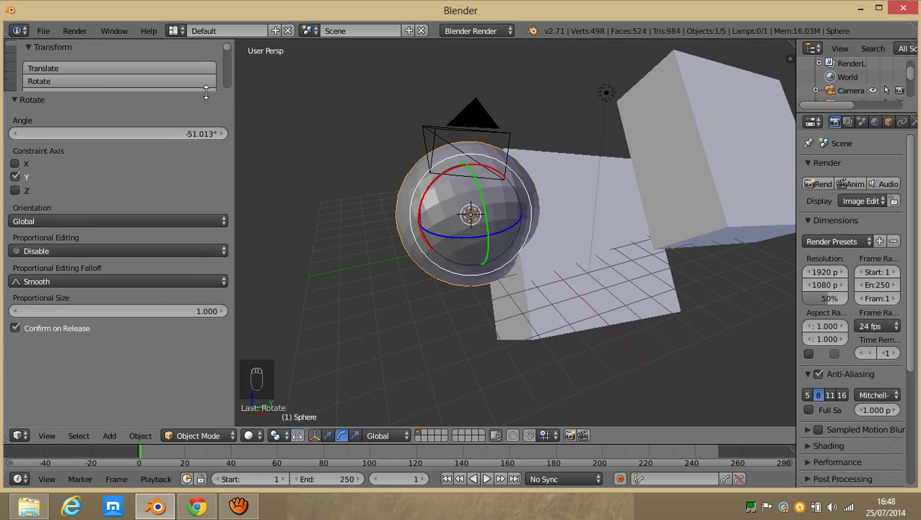
# Step: Shrink the last-operation settings area to show more tools and make the tool shelf much narrower
pyautogui.moveTo(205, 92); pyautogui.dragTo(230, 261)
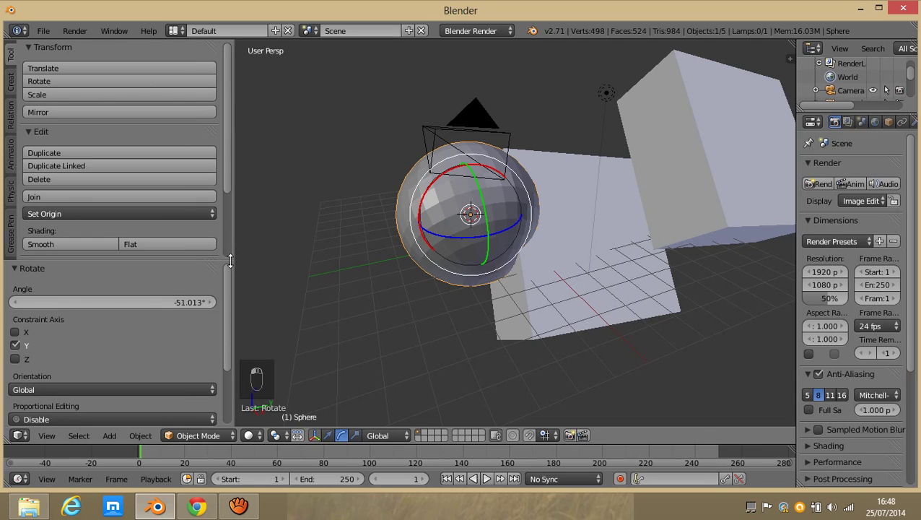
pyautogui.press('a')
pyautogui.press('a')
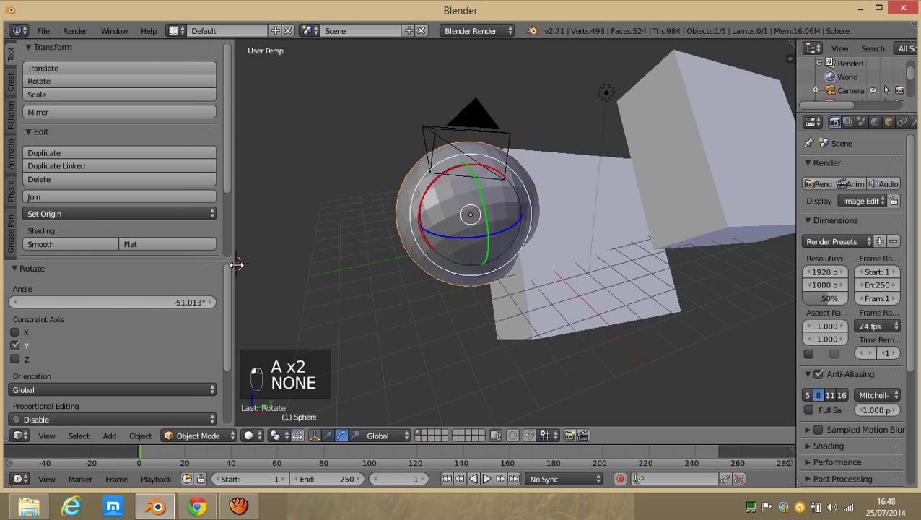
pyautogui.moveTo(234, 265); pyautogui.dragTo(79, 272)
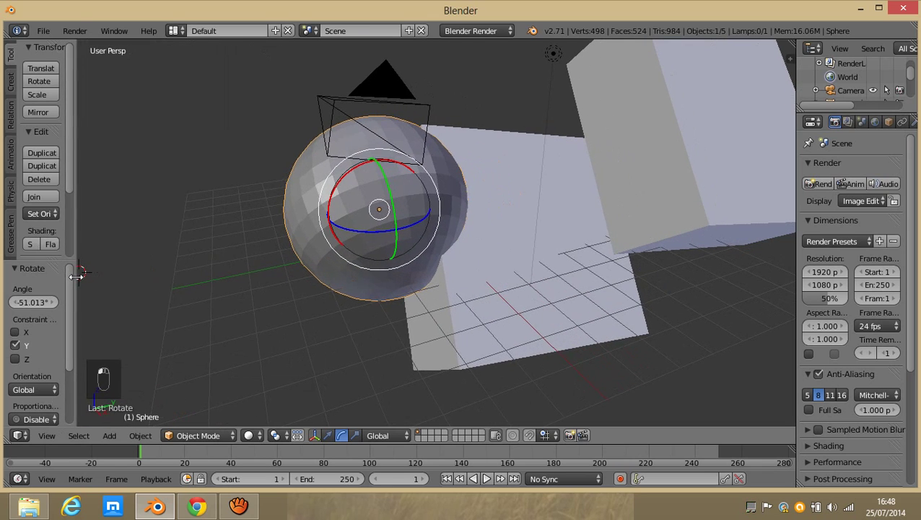
# Step: Place the 3D cursor just beside the sphere's lower edge and deselect all objects
pyautogui.press('a')
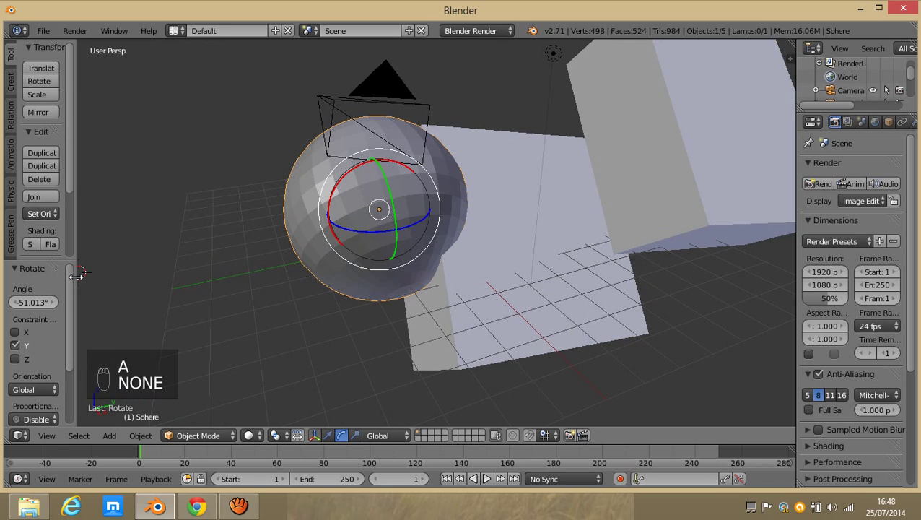
pyautogui.press('a')
pyautogui.click(286, 257)
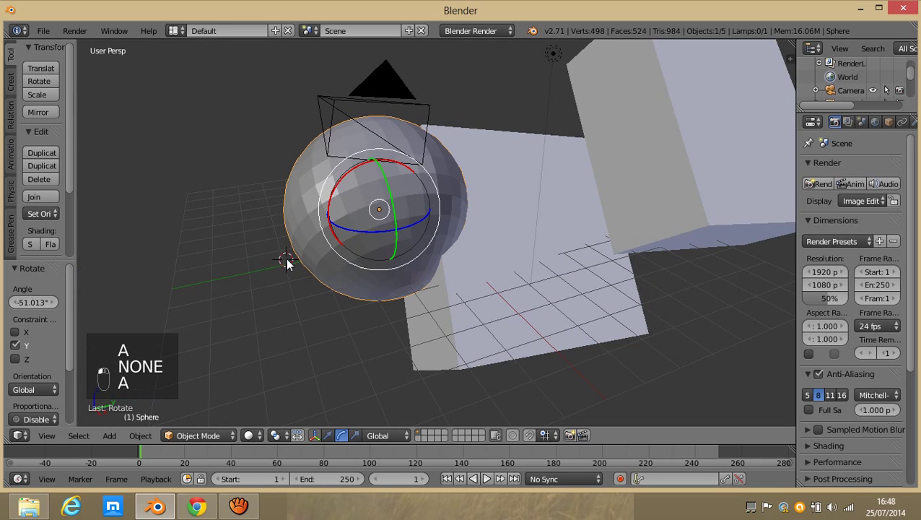
pyautogui.press('a')
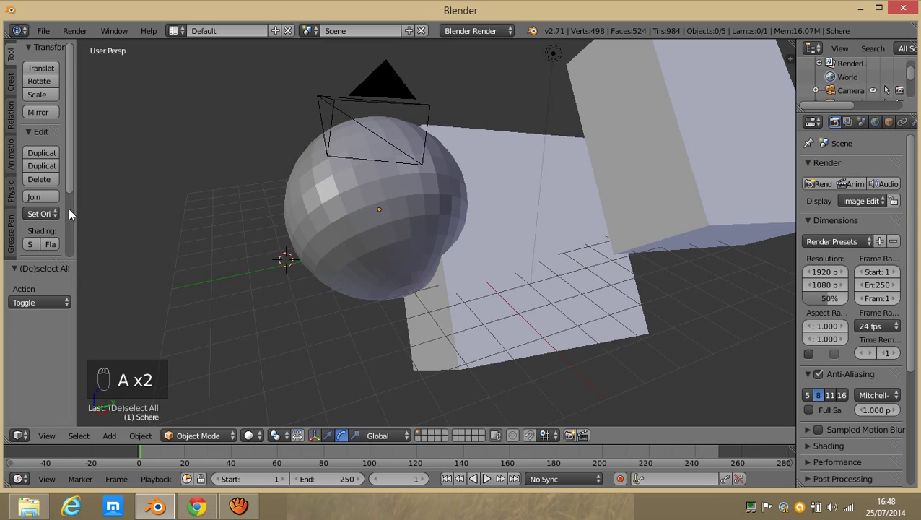
# Step: Widen the tool shelf until tool names are readable and look through its Relations, Animation, Physics and Grease Pencil tools
pyautogui.moveTo(75, 208); pyautogui.dragTo(137, 195)
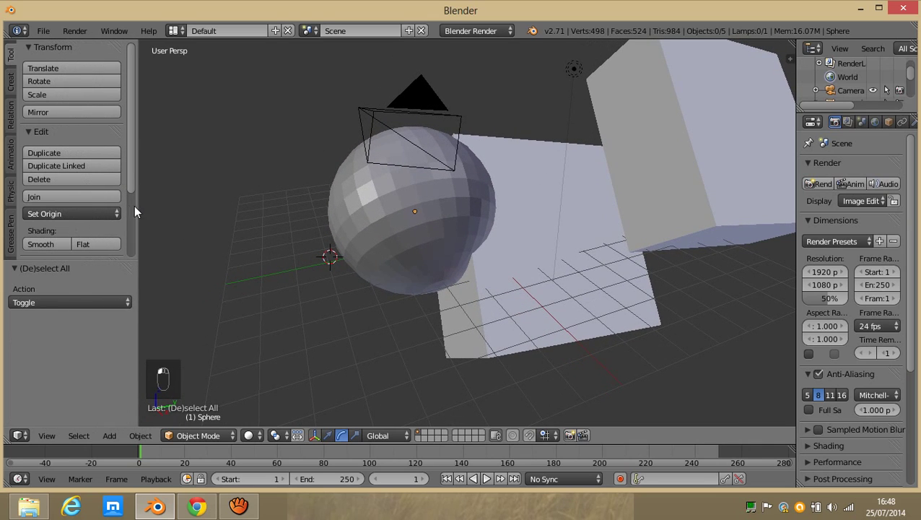
pyautogui.scroll(-3, 134, 206)
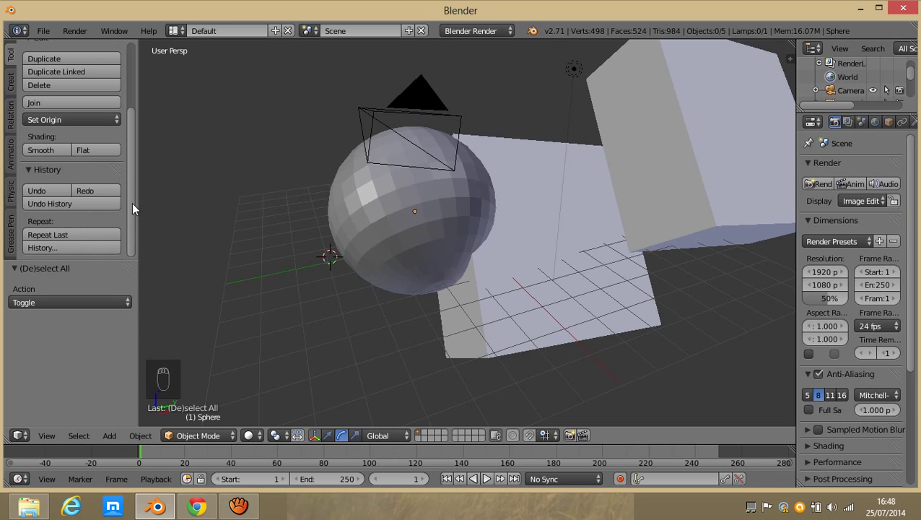
pyautogui.click(14, 90)
pyautogui.click(14, 103)
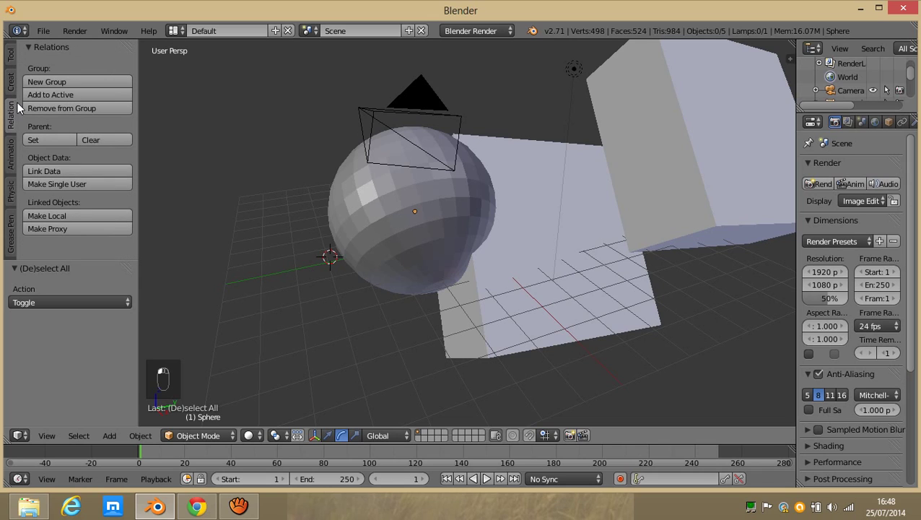
pyautogui.click(12, 151)
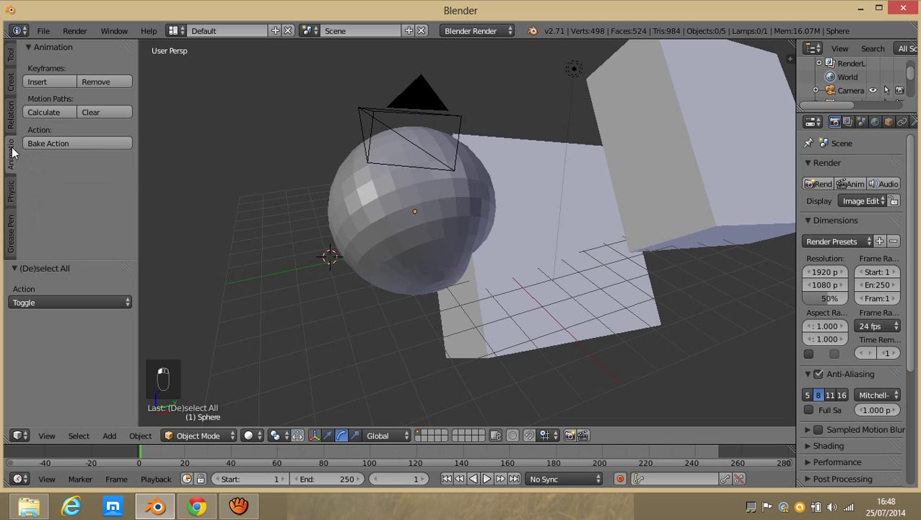
pyautogui.click(12, 185)
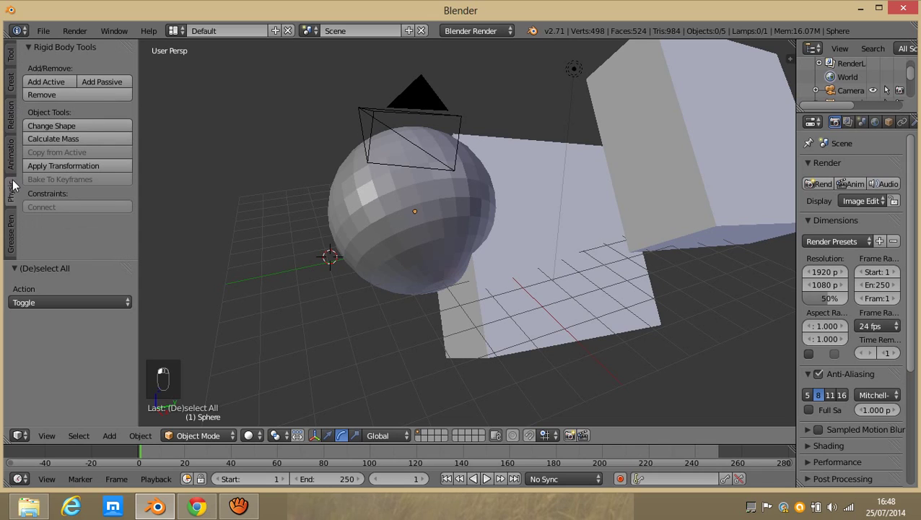
pyautogui.click(14, 227)
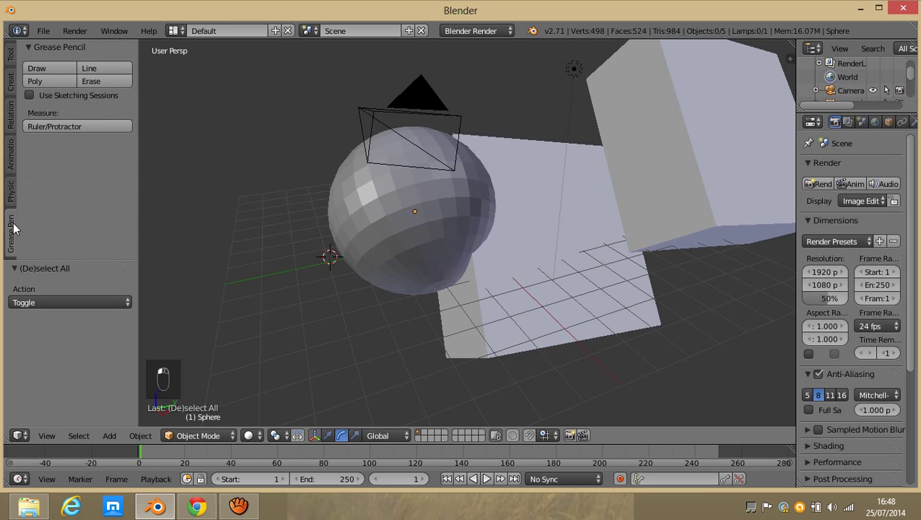
# Step: Try Set Origin with Origin to 3D Cursor and Geometry to Origin, and undo both operations
pyautogui.click(11, 58)
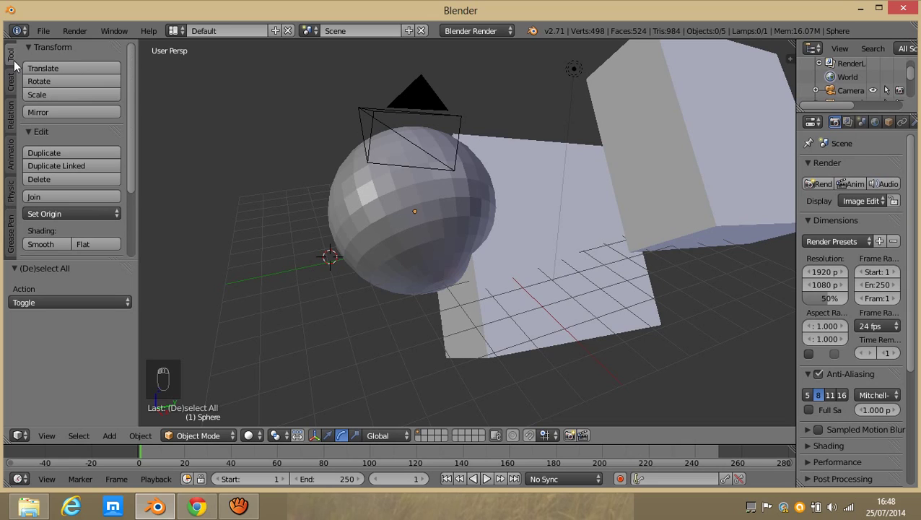
pyautogui.click(114, 215)
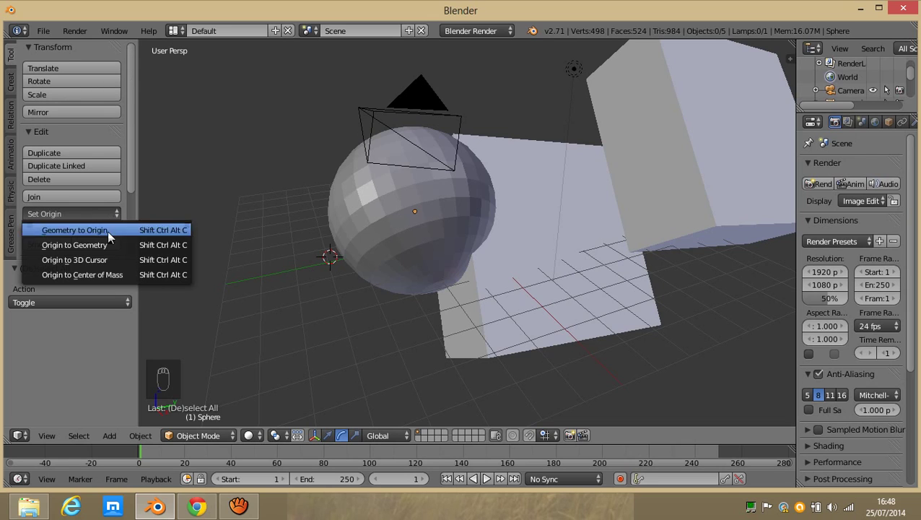
pyautogui.click(99, 259)
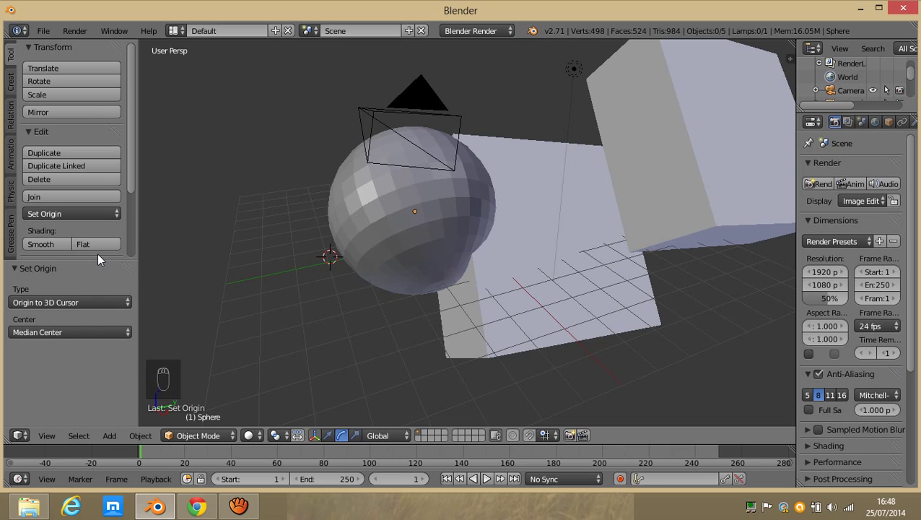
pyautogui.click(78, 215)
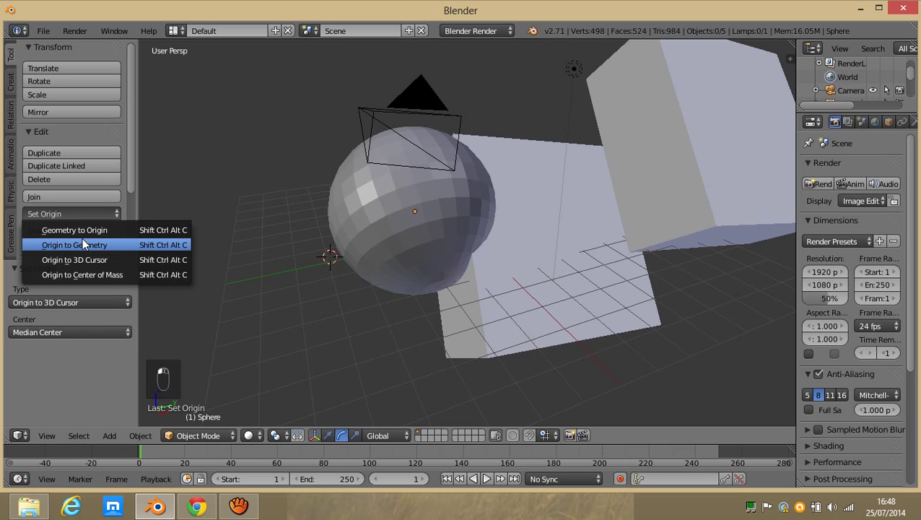
pyautogui.click(84, 231)
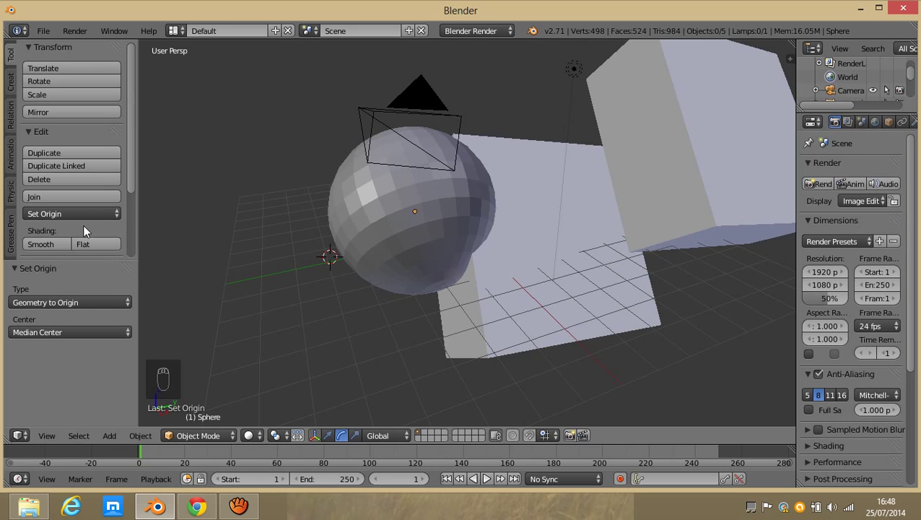
pyautogui.hotkey('ctrl', 'z')
pyautogui.hotkey('ctrl', 'z')
pyautogui.hotkey('ctrl', 'z')
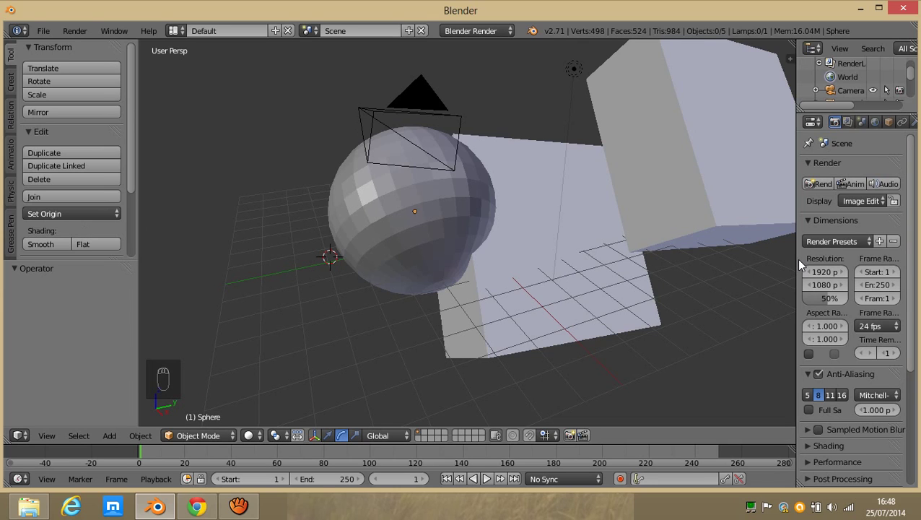
# Step: Widen the properties editor so its render settings are fully readable, and hide the tool shelf
pyautogui.moveTo(797, 264); pyautogui.dragTo(683, 268)
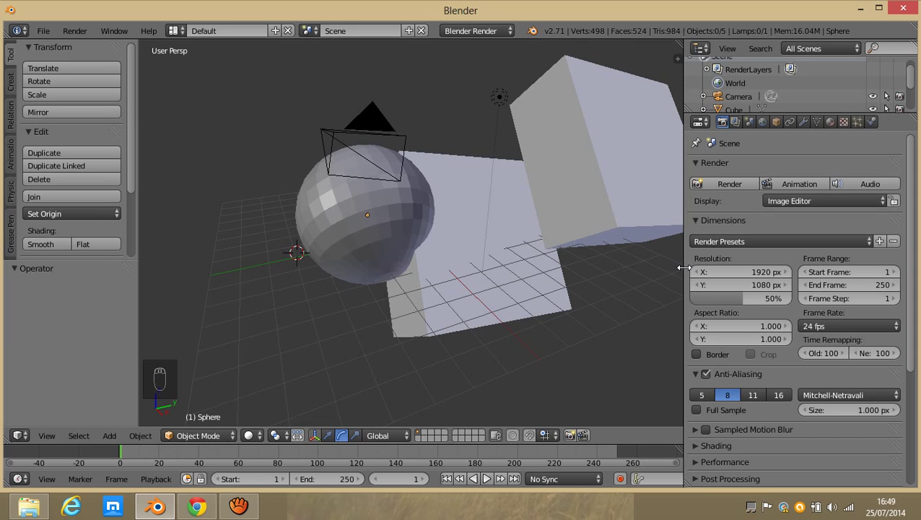
pyautogui.press('t')
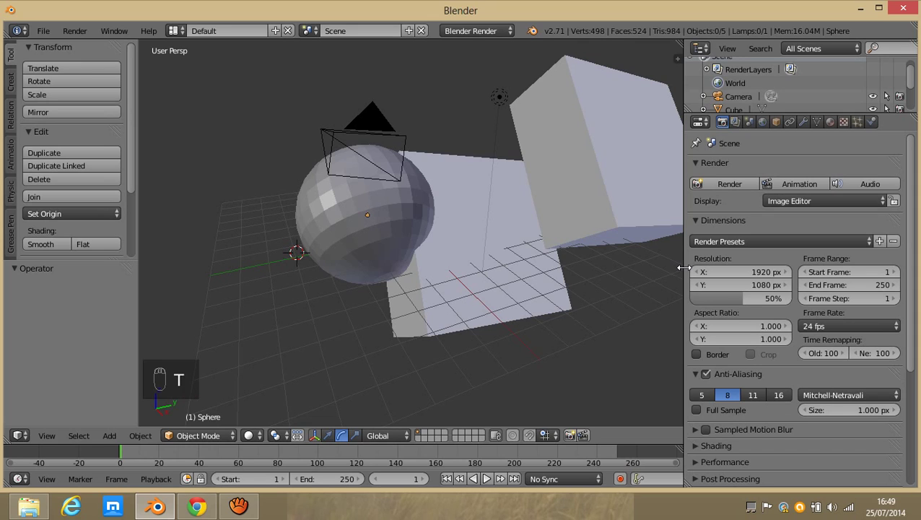
pyautogui.press('t')
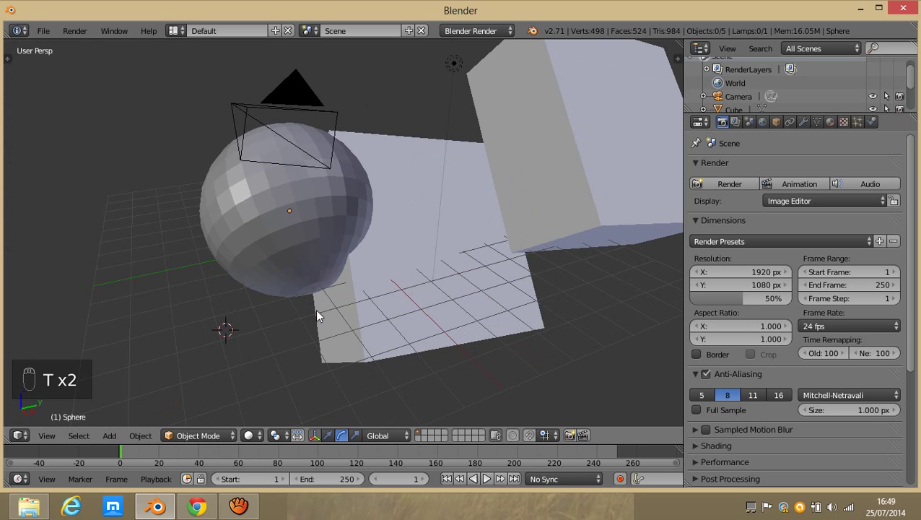
pyautogui.press('t')
pyautogui.press('t')
pyautogui.click(22, 436)
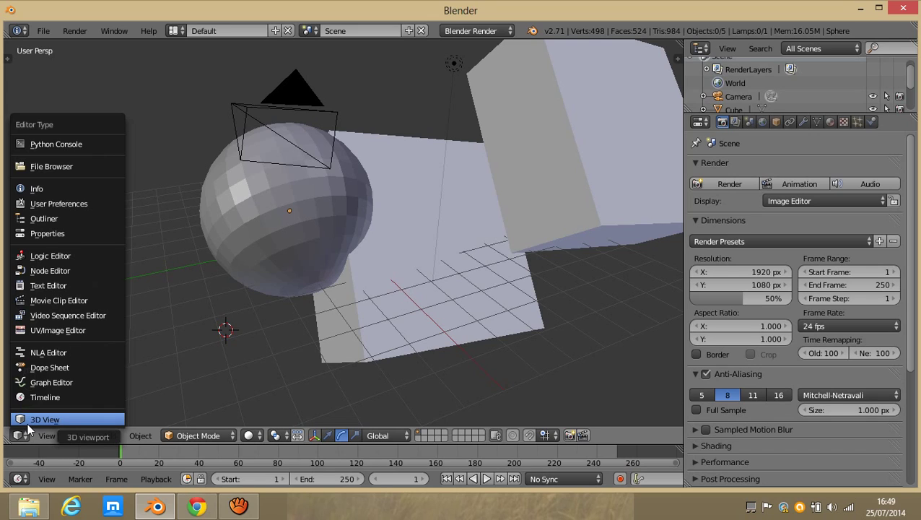
pyautogui.click(28, 424)
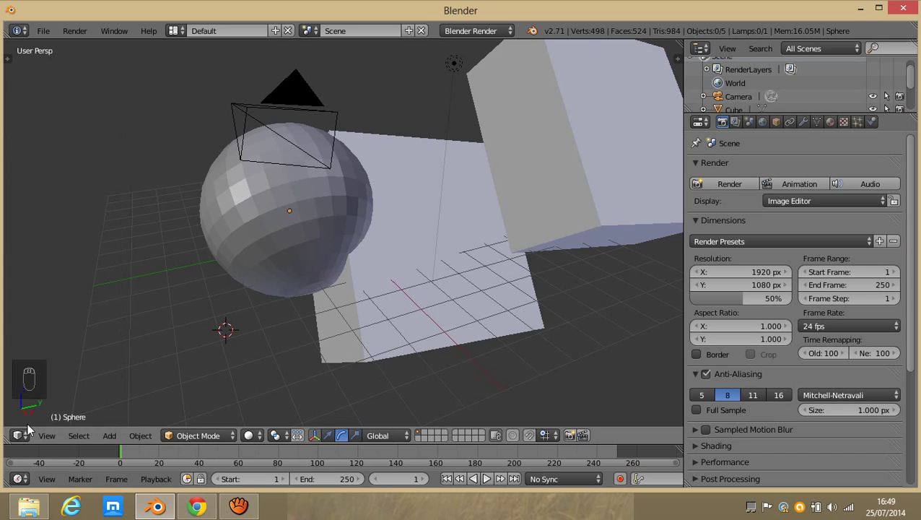
# Step: Show the Timeline in the main viewport area and scroll along its frame range in both directions
pyautogui.click(24, 435)
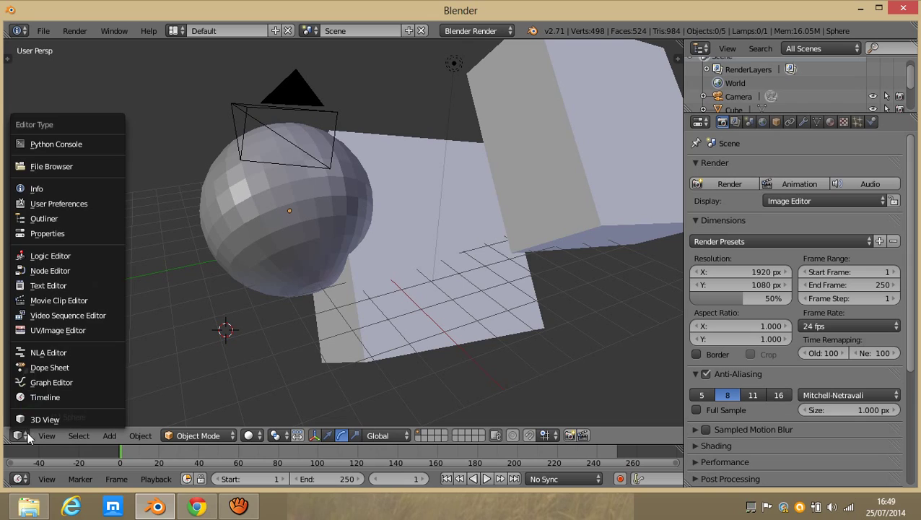
pyautogui.click(43, 397)
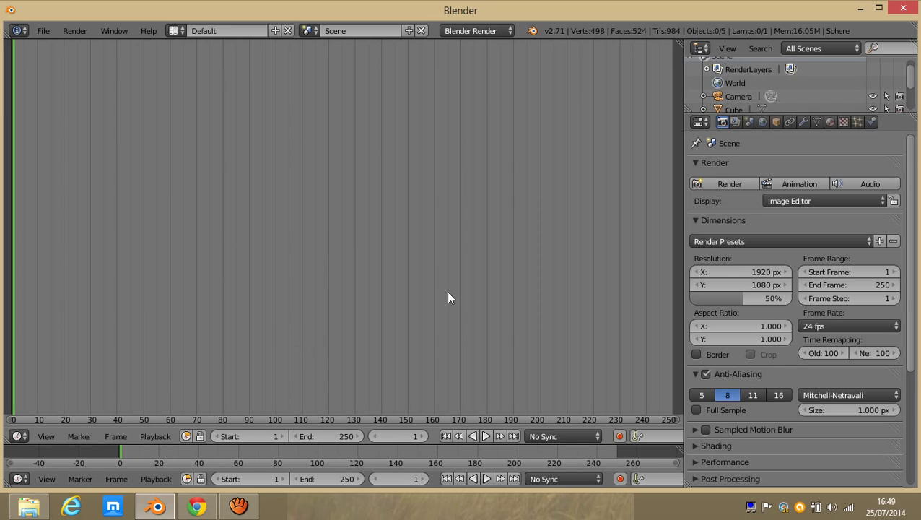
pyautogui.keyDown('ctrl'); pyautogui.scroll(-3, 448, 291); pyautogui.keyUp('ctrl')
pyautogui.keyDown('ctrl'); pyautogui.scroll(-8, 447, 293); pyautogui.keyUp('ctrl')
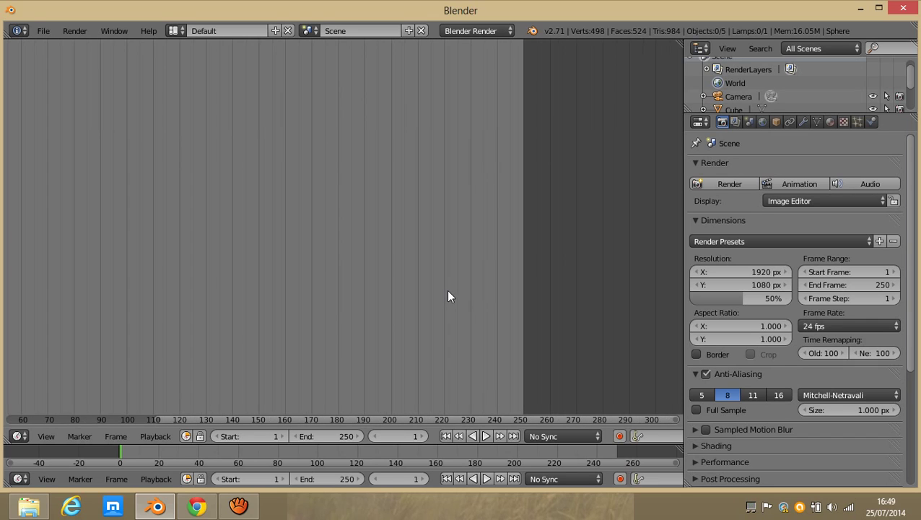
pyautogui.keyDown('ctrl'); pyautogui.scroll(12, 372, 417); pyautogui.keyUp('ctrl')
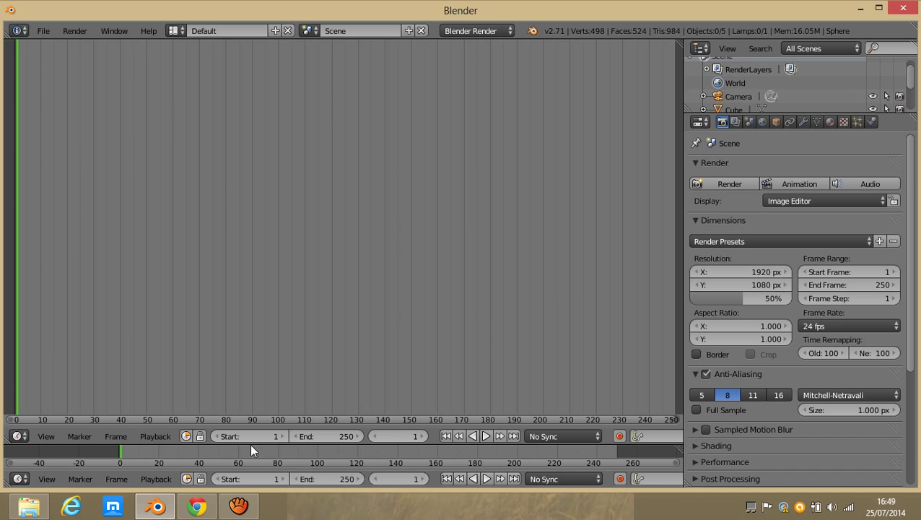
# Step: Enlarge the lower timeline to about half the window's height and switch the area above it back to the 3D View
pyautogui.moveTo(250, 444); pyautogui.dragTo(251, 332)
pyautogui.click(19, 354)
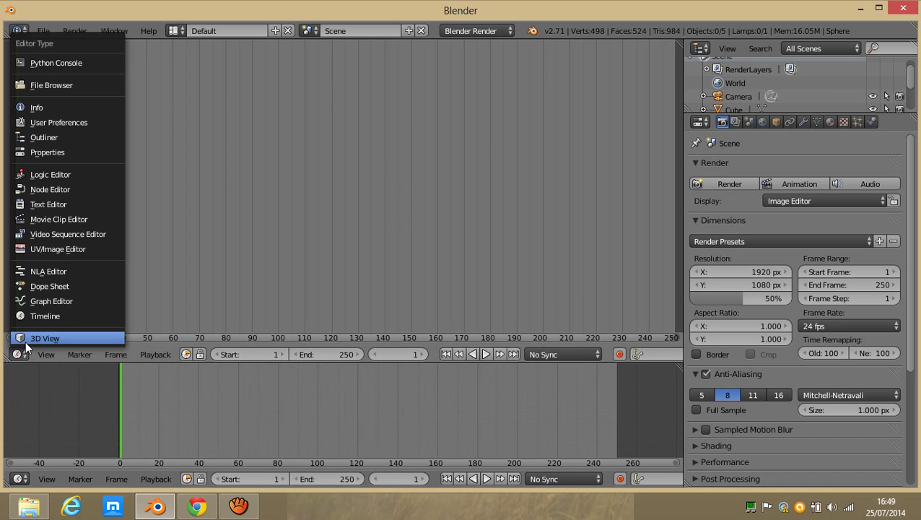
pyautogui.click(26, 339)
pyautogui.moveTo(211, 361); pyautogui.dragTo(326, 218)
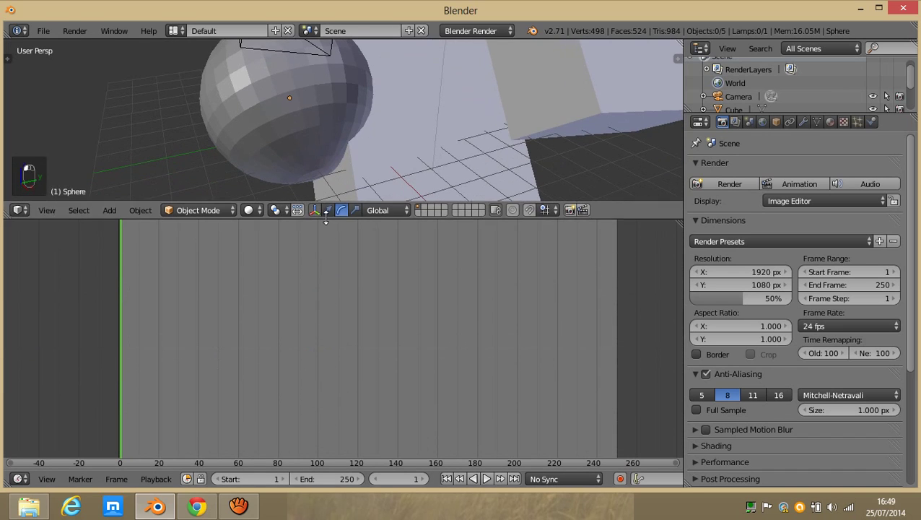
pyautogui.moveTo(161, 383); pyautogui.dragTo(121, 298)
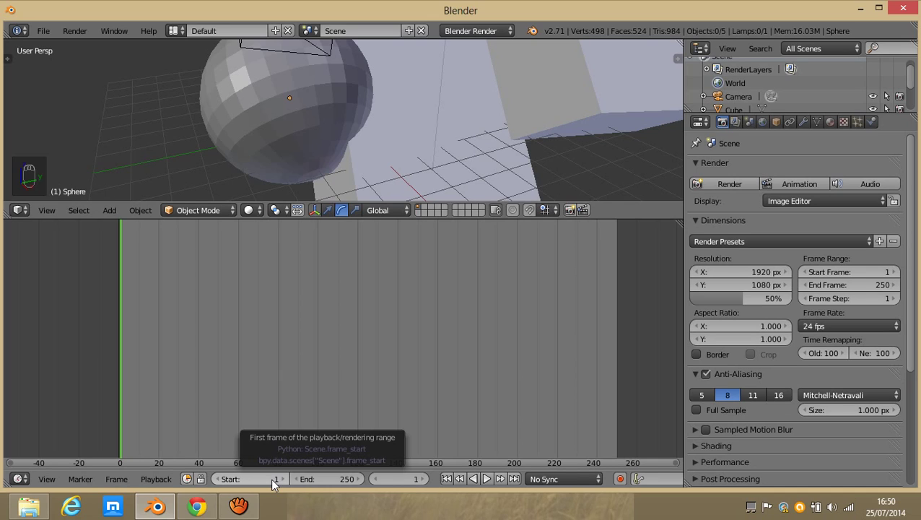
# Step: Set the timeline's playback range to start at frame 0 and end at frame 25
pyautogui.click(216, 480)
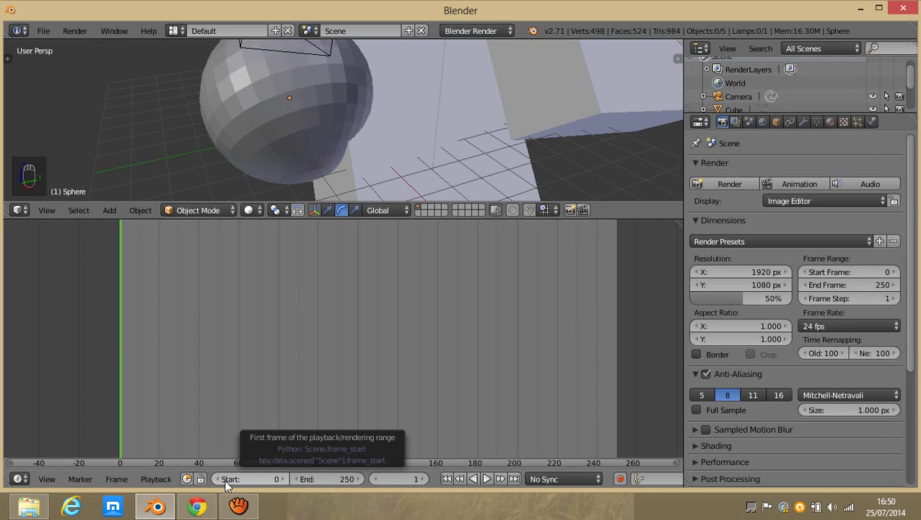
pyautogui.moveTo(328, 480)
pyautogui.mouseDown()
pyautogui.moveTo(361, 482)
pyautogui.moveTo(312, 476)
pyautogui.moveTo(322, 477)
pyautogui.mouseUp()
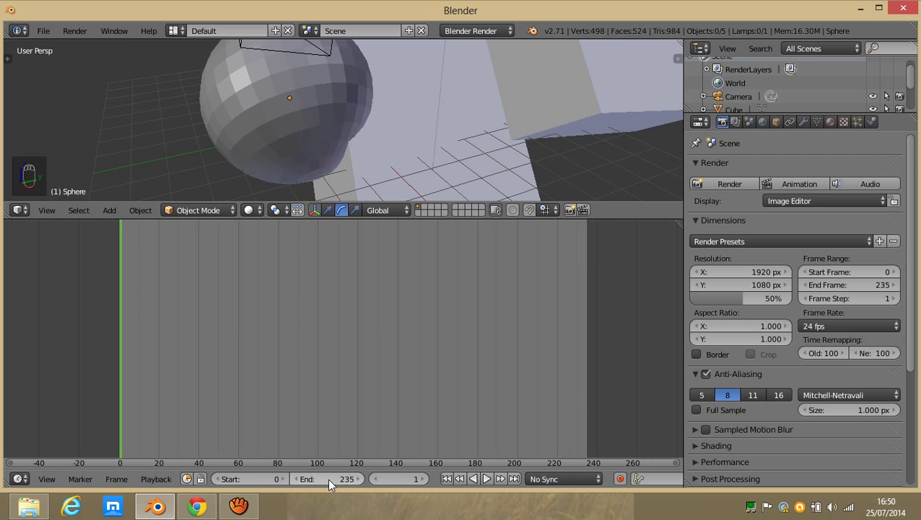
pyautogui.click(329, 479)
pyautogui.write('25')
pyautogui.press('Return')
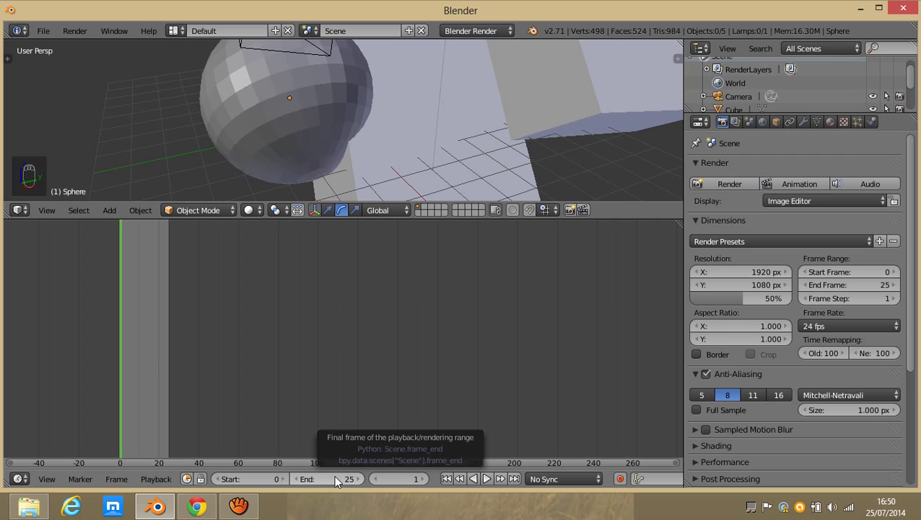
pyautogui.click(73, 483)
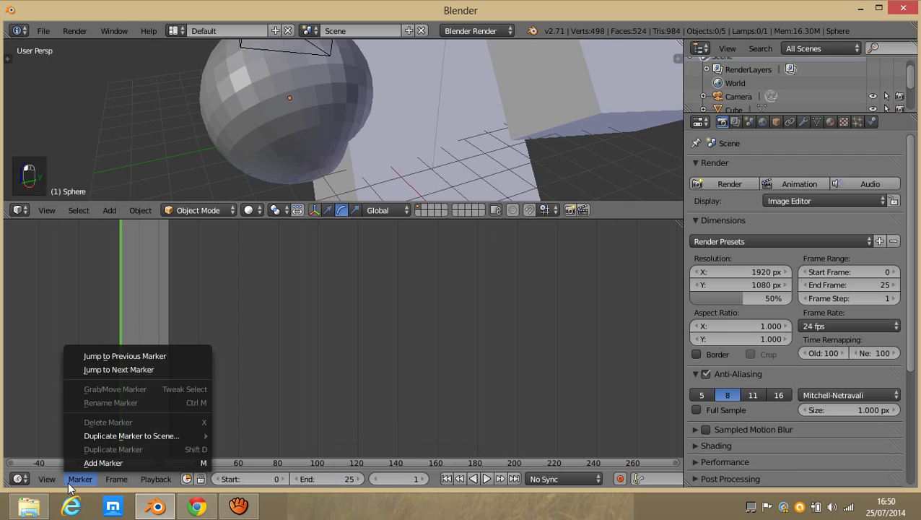
pyautogui.click(69, 483)
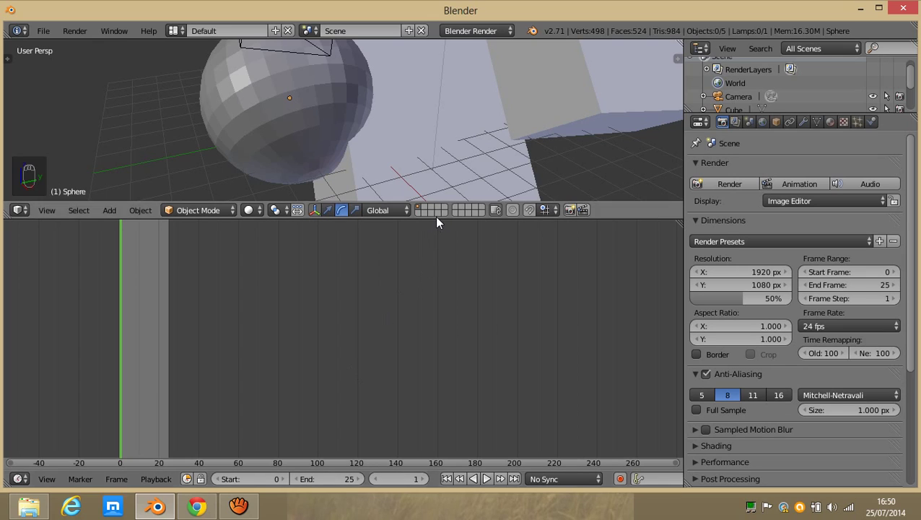
# Step: Show the Graph Editor in an enlarged area above the timeline, with a narrower channel list
pyautogui.moveTo(434, 218); pyautogui.dragTo(438, 333)
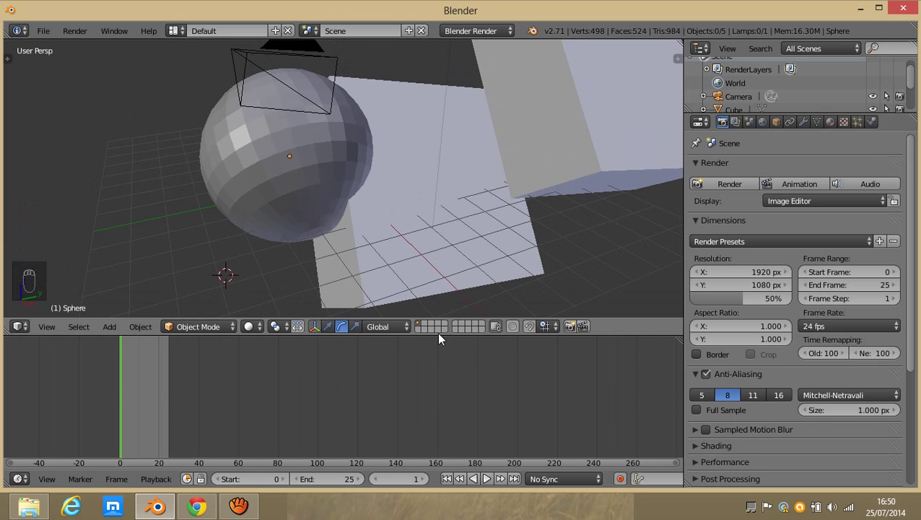
pyautogui.click(16, 327)
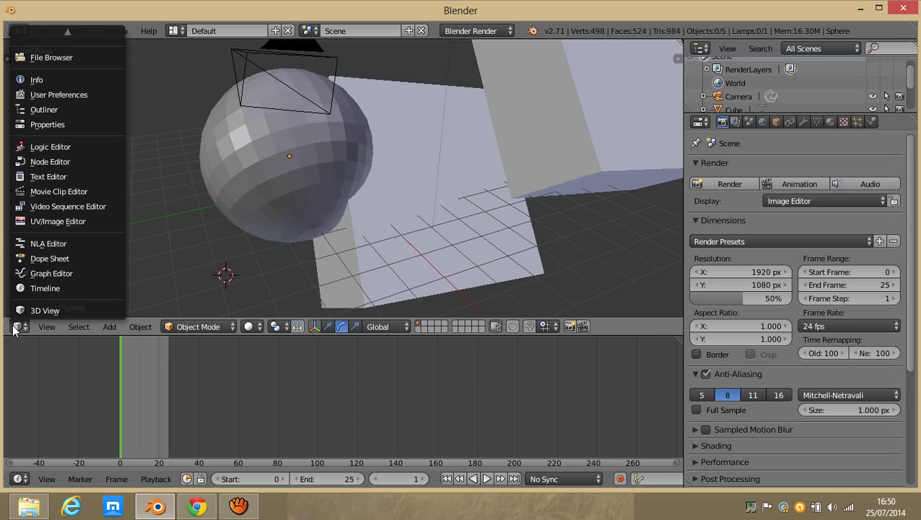
pyautogui.click(57, 273)
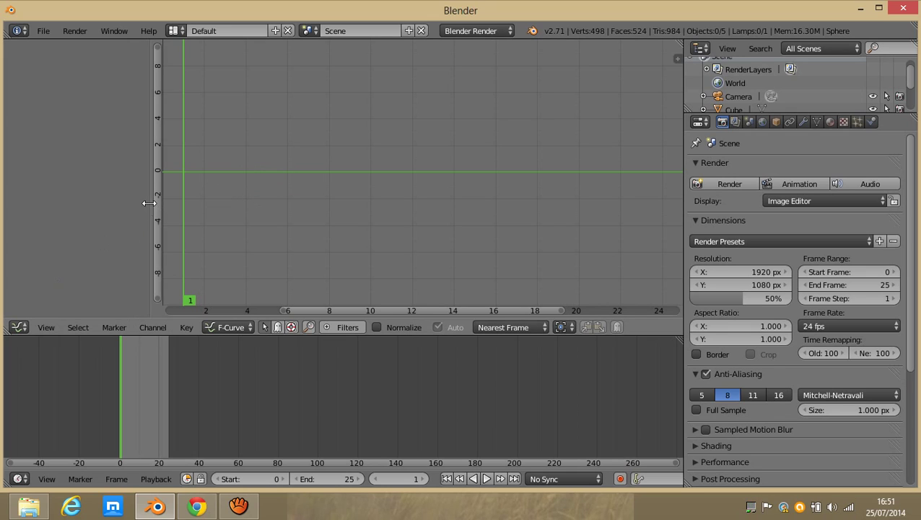
pyautogui.moveTo(144, 205); pyautogui.dragTo(64, 191)
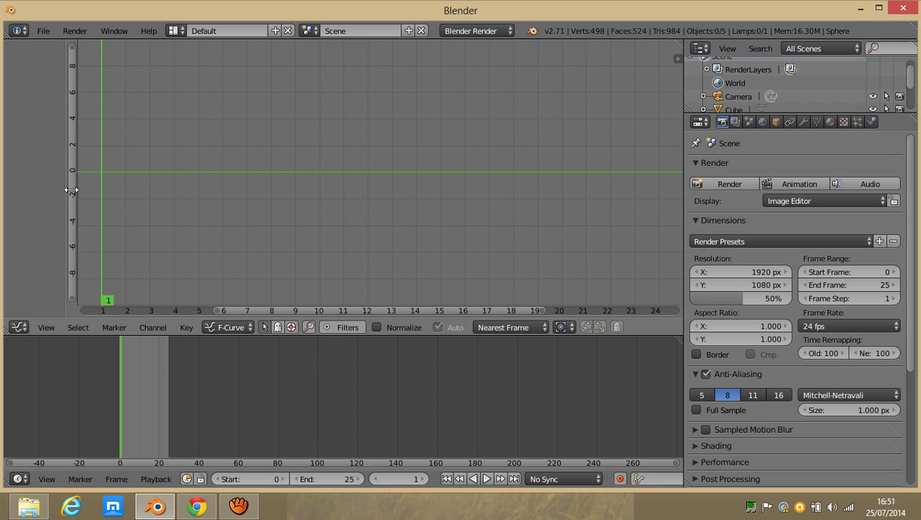
# Step: Place the graph cursor at several positions, including frame 10 and finally frame 13 just below the zero line
pyautogui.click(112, 164)
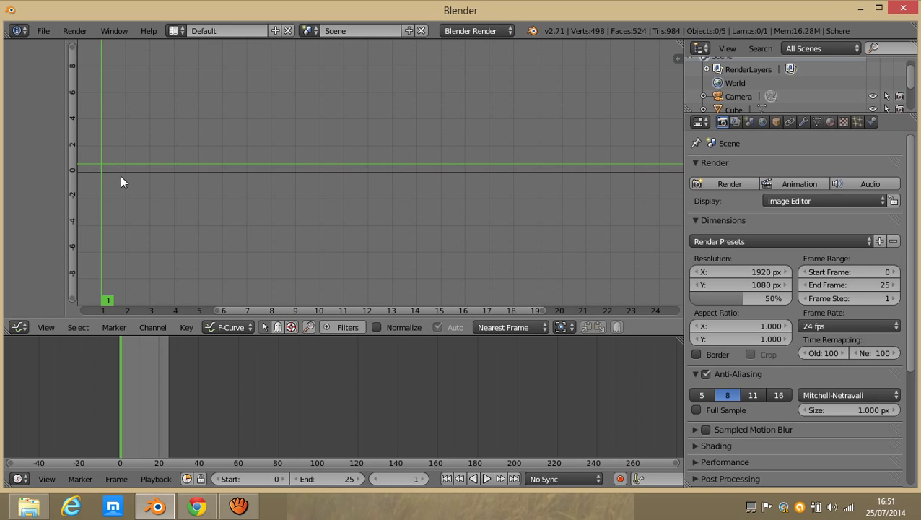
pyautogui.click(120, 176)
pyautogui.click(328, 107)
pyautogui.click(319, 210)
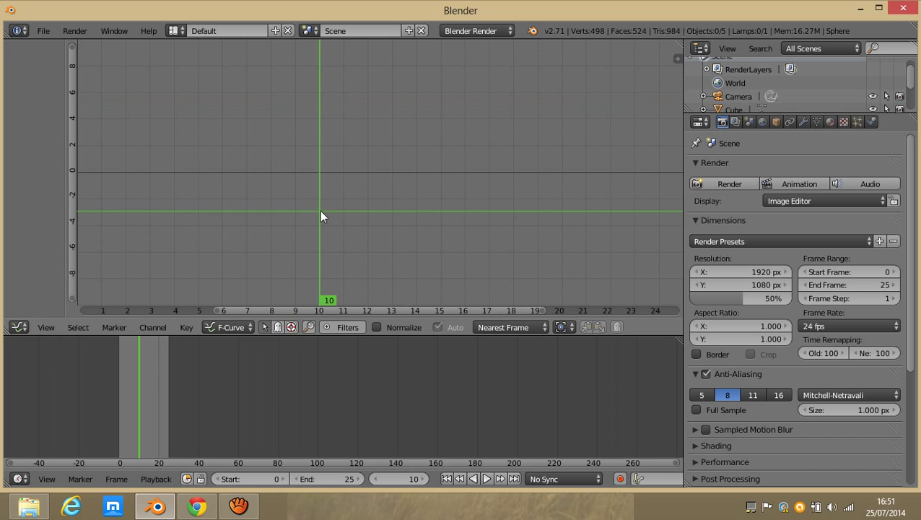
pyautogui.click(391, 191)
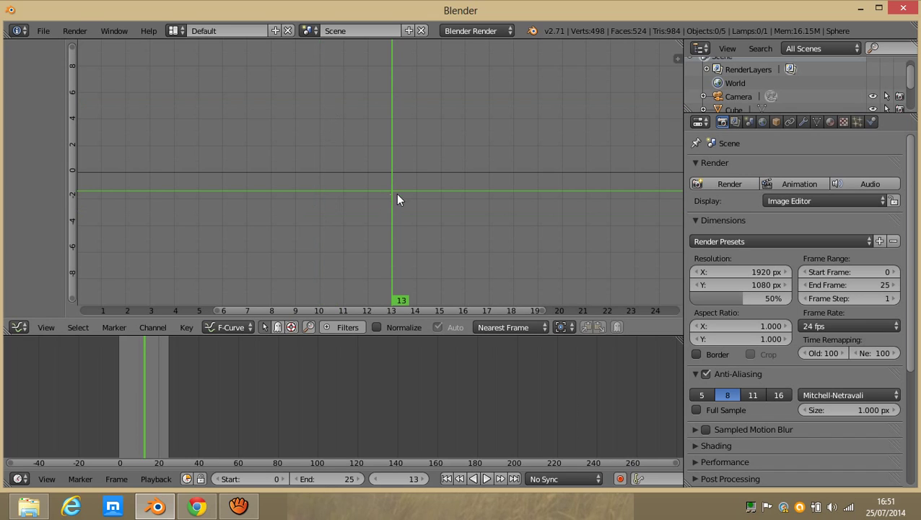
# Step: Scroll along the Graph Editor's time axis and place its cursor at frame 9, at a value of about -4.5
pyautogui.moveTo(455, 309); pyautogui.dragTo(768, 293)
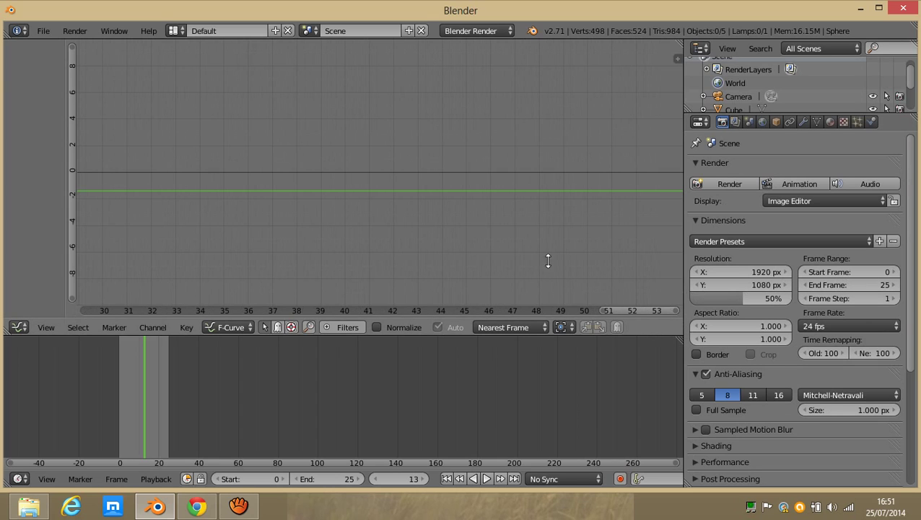
pyautogui.keyDown('ctrl'); pyautogui.scroll(-6, 469, 190); pyautogui.keyUp('ctrl')
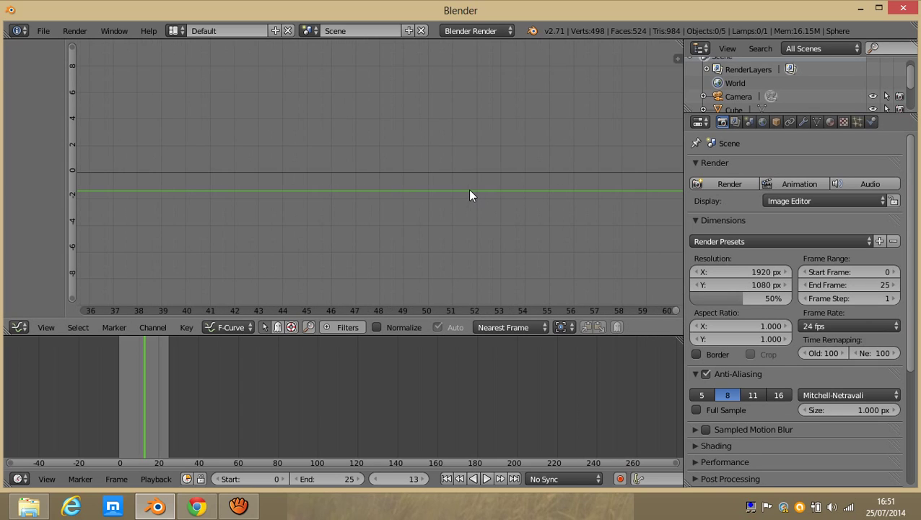
pyautogui.keyDown('ctrl'); pyautogui.scroll(3, 470, 194); pyautogui.keyUp('ctrl')
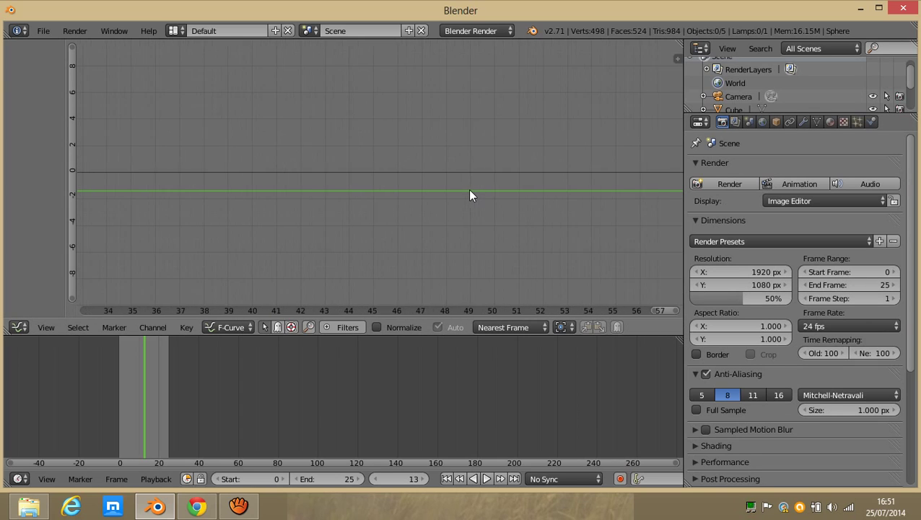
pyautogui.keyDown('ctrl'); pyautogui.scroll(5, 469, 195); pyautogui.keyUp('ctrl')
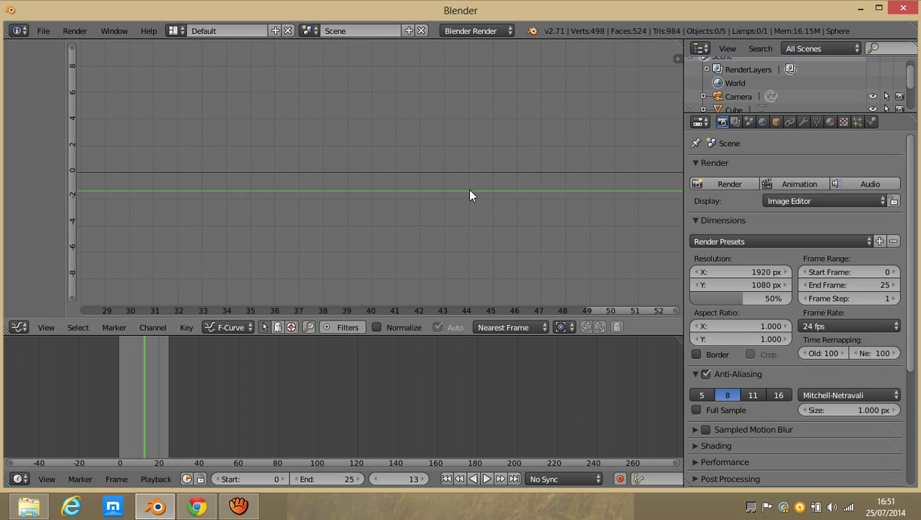
pyautogui.moveTo(655, 312); pyautogui.dragTo(16, 319)
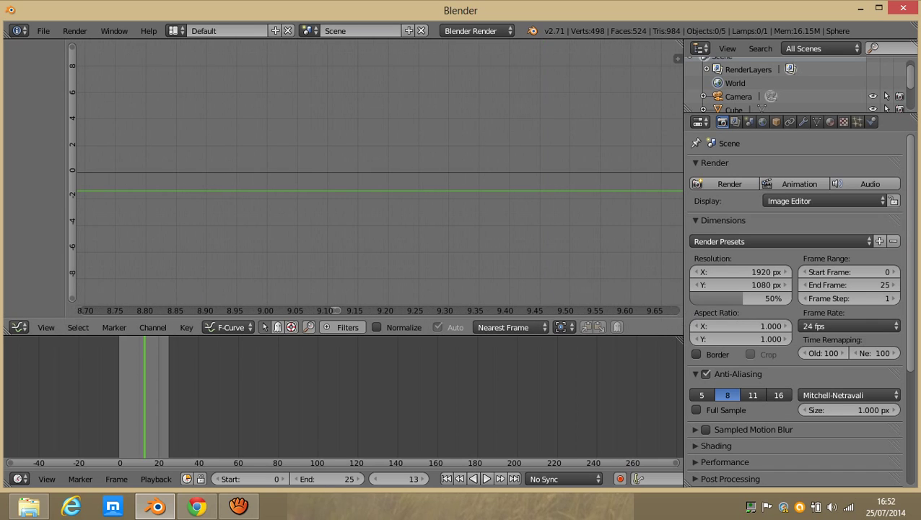
pyautogui.click(248, 231)
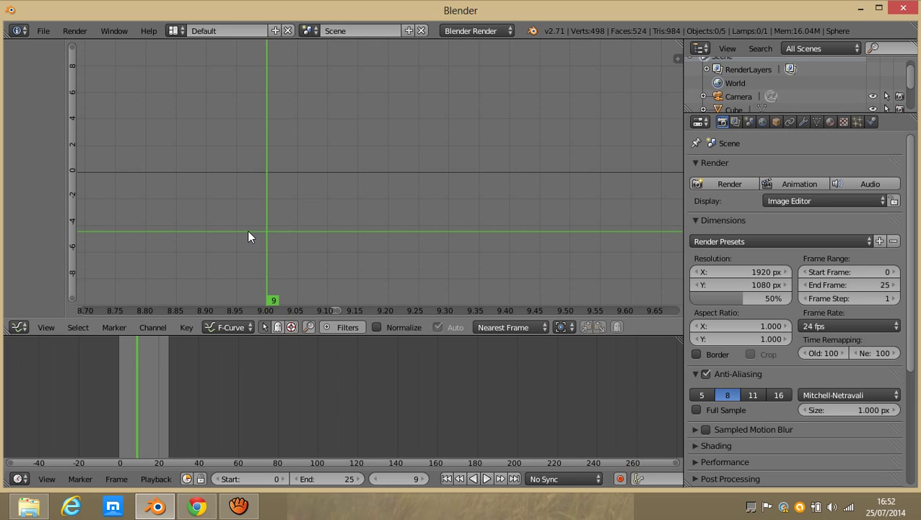
# Step: Switch back to the 3D View and insert a Location keyframe for the sphere at frame 9
pyautogui.click(20, 327)
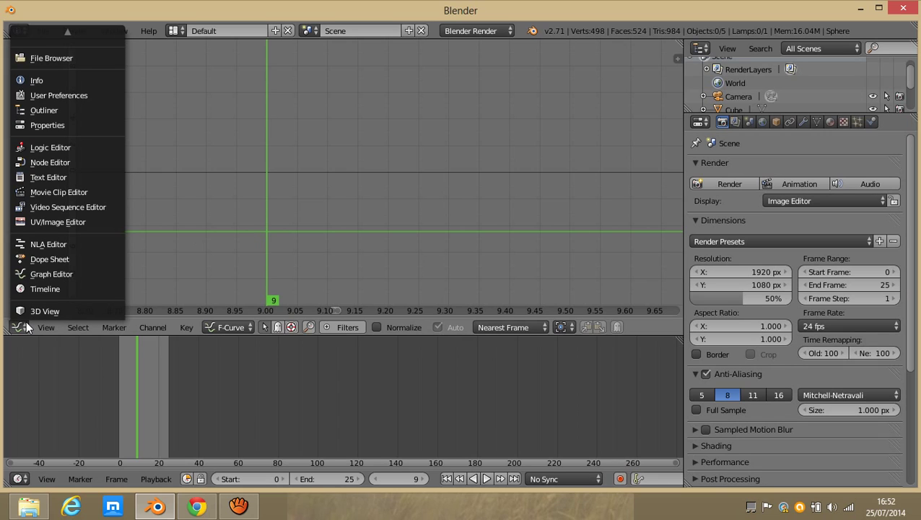
pyautogui.click(29, 312)
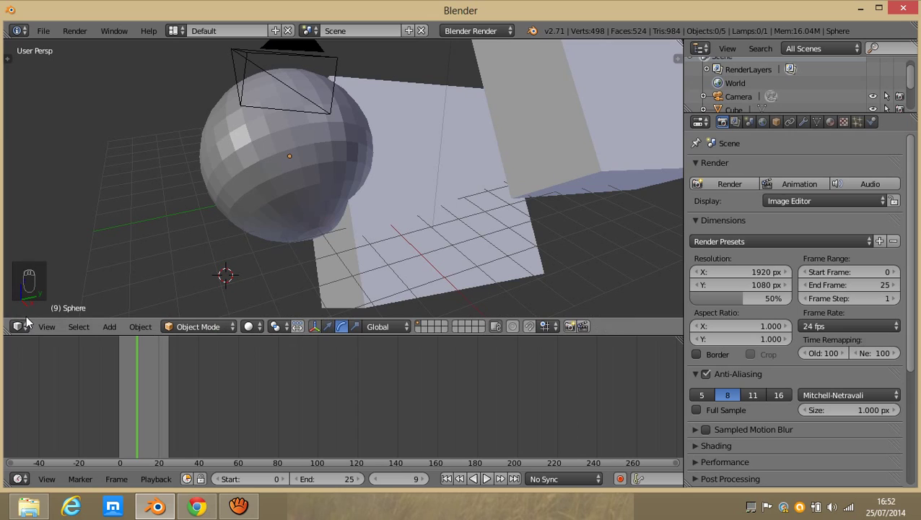
pyautogui.rightClick(223, 184)
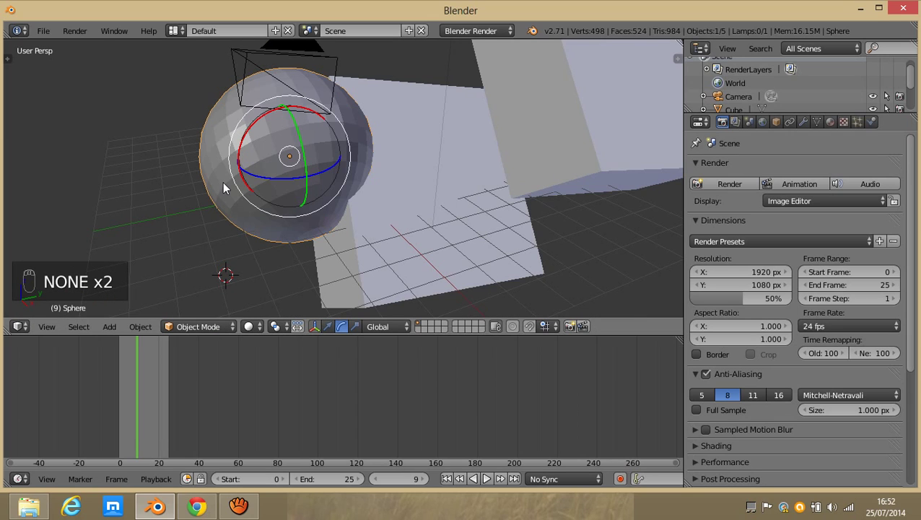
pyautogui.press('i')
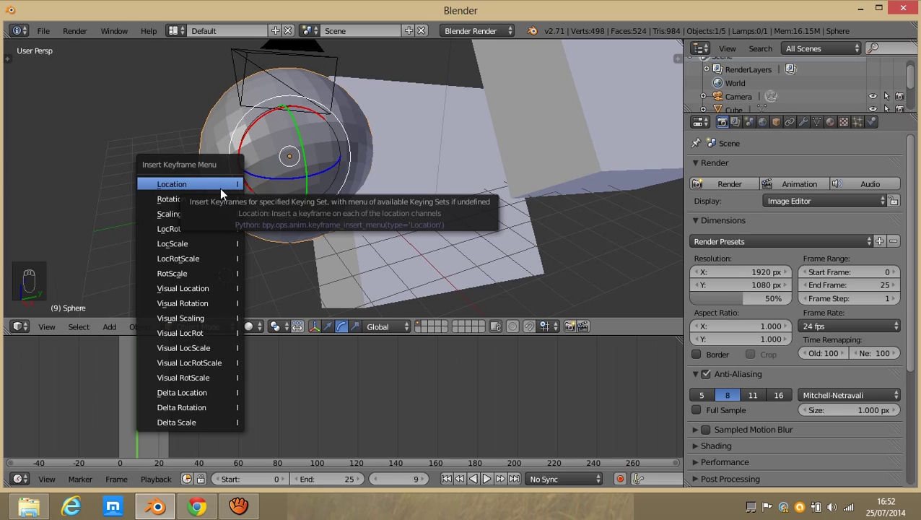
pyautogui.click(219, 187)
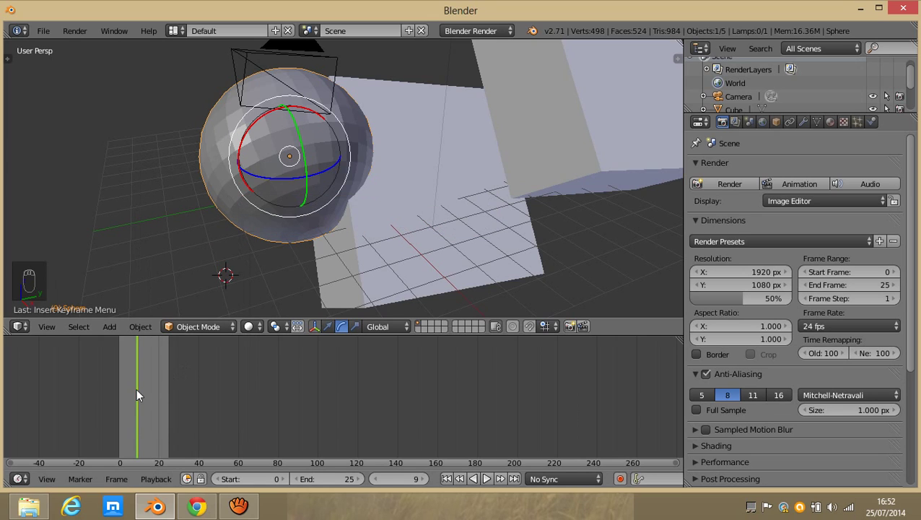
# Step: Show the sphere's location curves in the Graph Editor and place the graph cursor on the blue curve's keyframe at frame 9
pyautogui.click(19, 326)
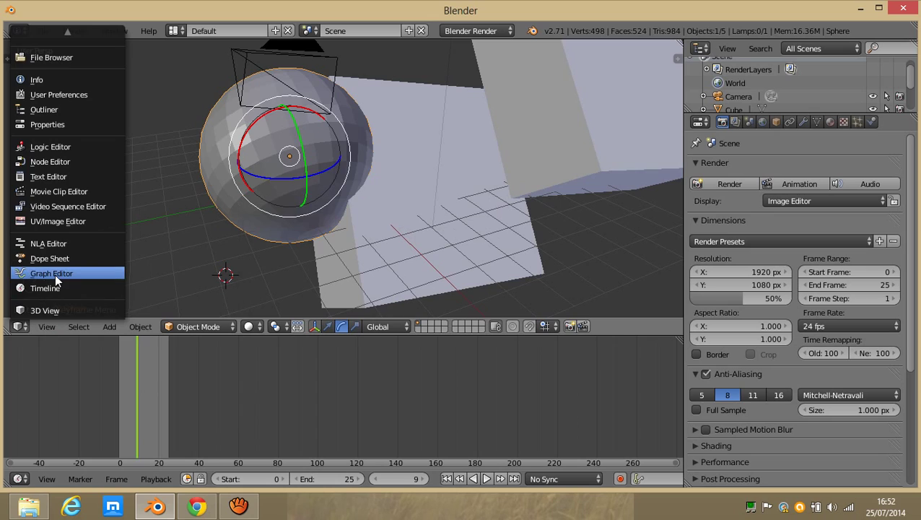
pyautogui.click(56, 275)
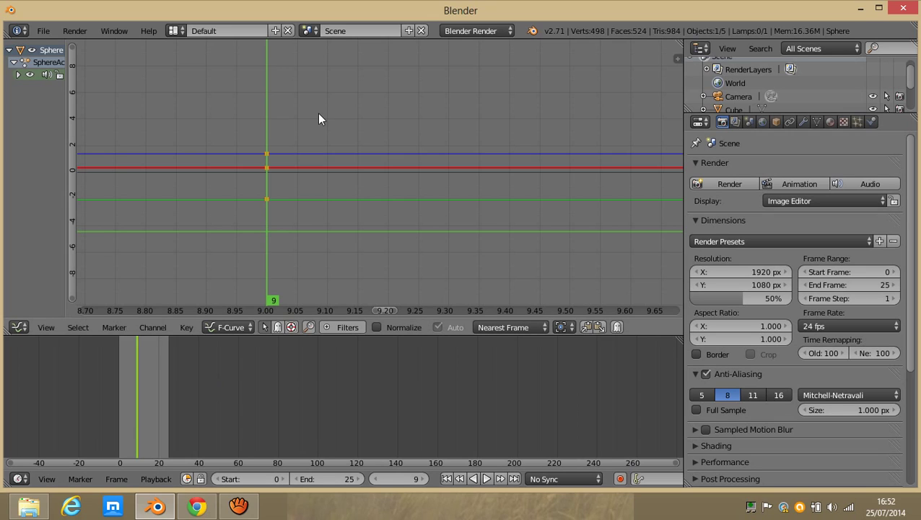
pyautogui.click(266, 153)
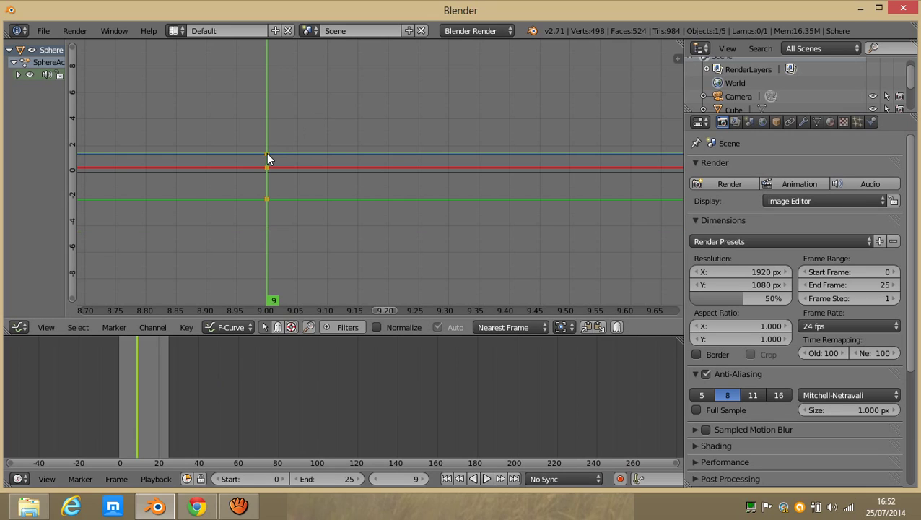
# Step: Place the graph cursor on the blue curve, just below the red curve, and finally on the red curve's keyframe at frame 9
pyautogui.click(266, 162)
pyautogui.click(267, 171)
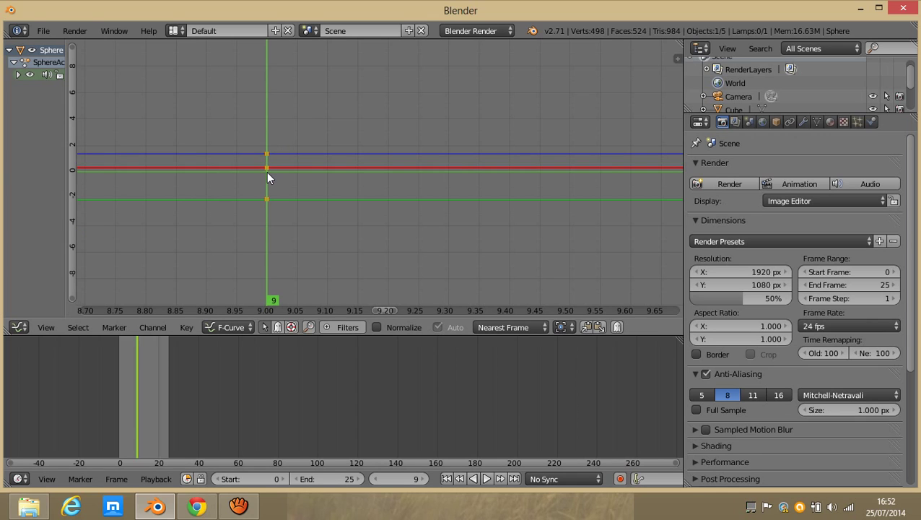
pyautogui.click(267, 169)
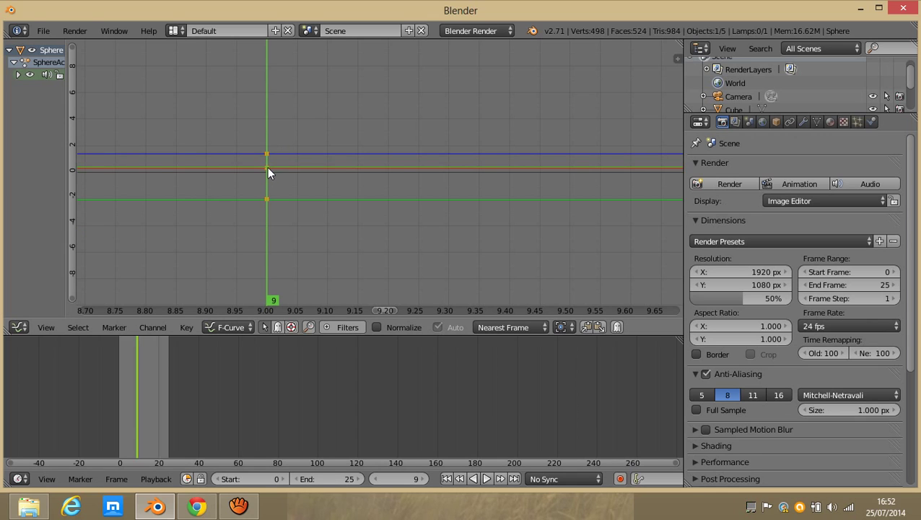
# Step: Switch back to the 3D View and play the animation from frame 0, stopping it at frame 7
pyautogui.click(20, 327)
pyautogui.click(22, 315)
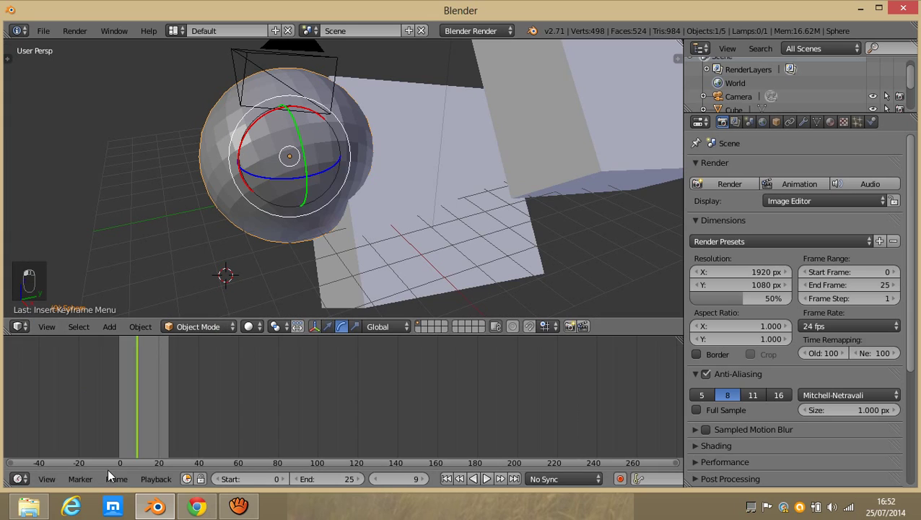
pyautogui.click(119, 452)
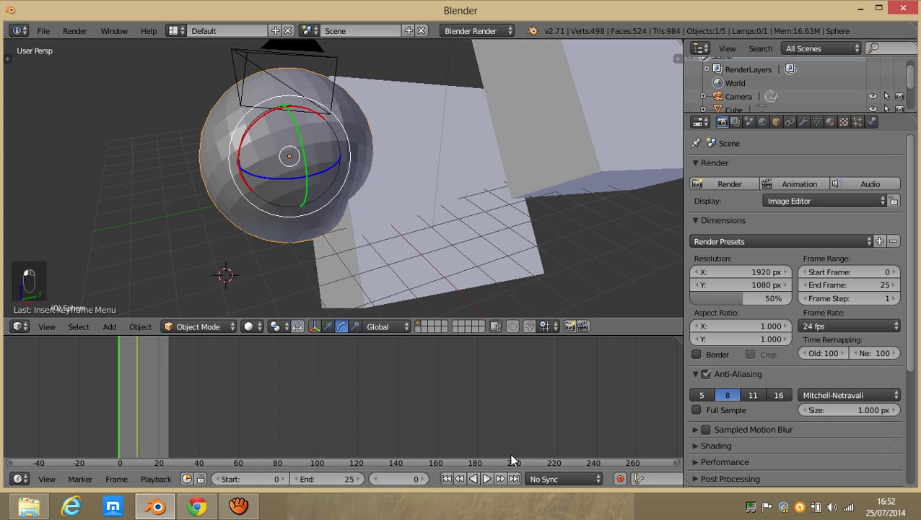
pyautogui.click(483, 479)
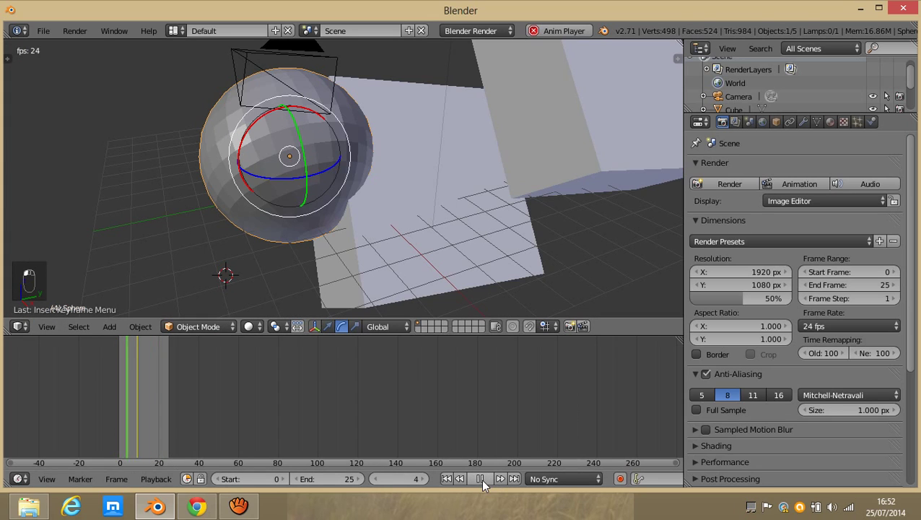
pyautogui.click(483, 480)
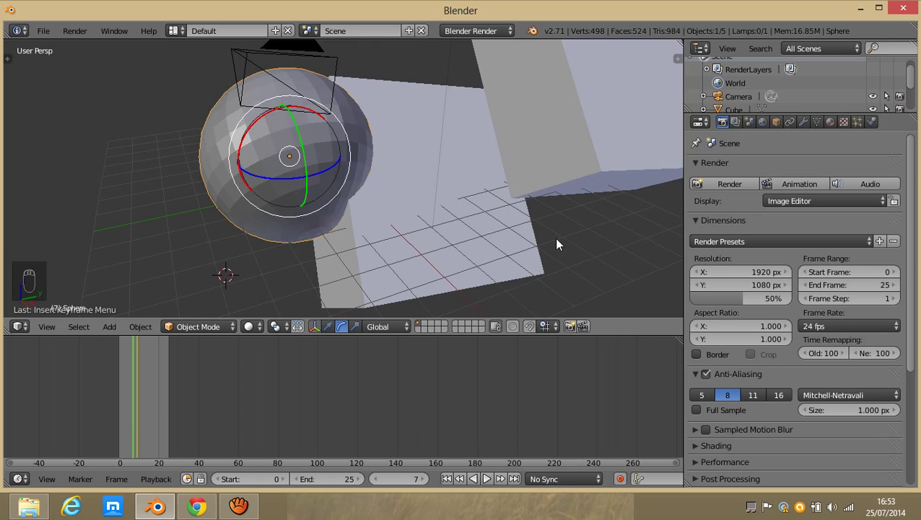
# Step: Deselect everything and expand the sphere's Location group in the Dope Sheet, with the SphereAction channel picked
pyautogui.press('a')
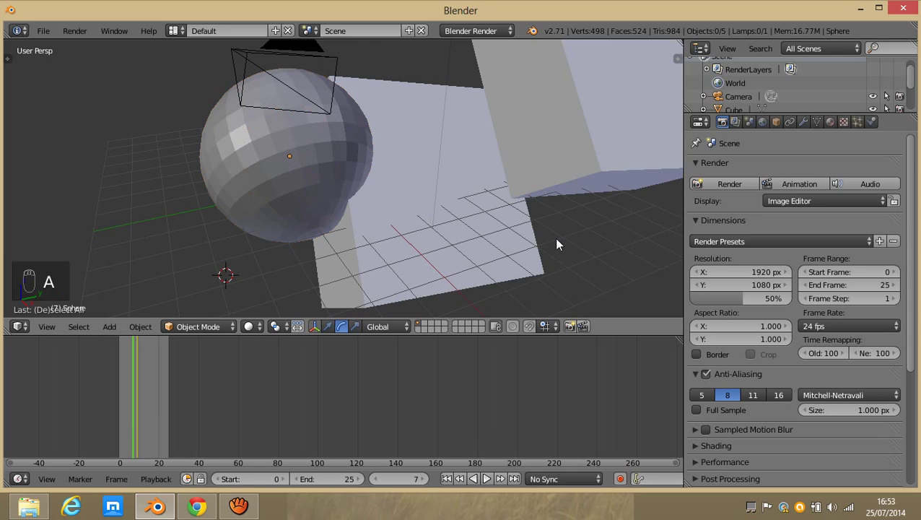
pyautogui.click(20, 326)
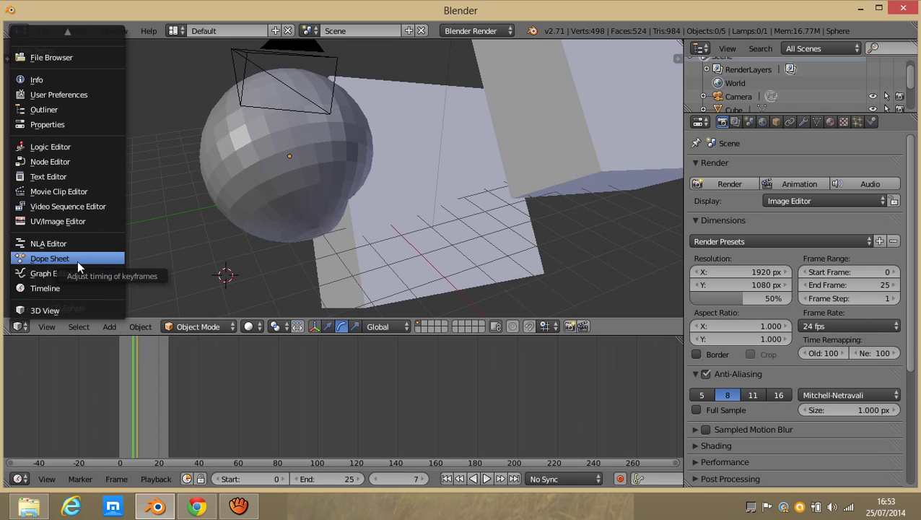
pyautogui.click(78, 261)
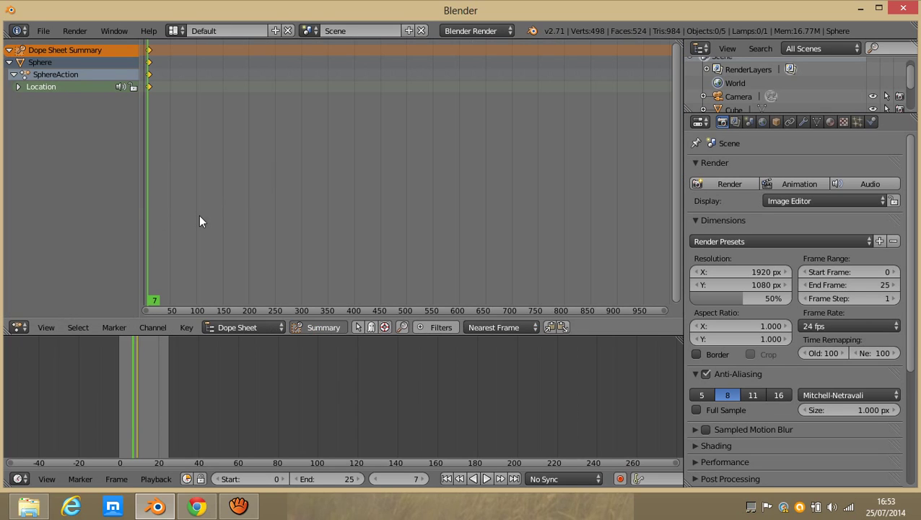
pyautogui.click(19, 88)
pyautogui.click(19, 88)
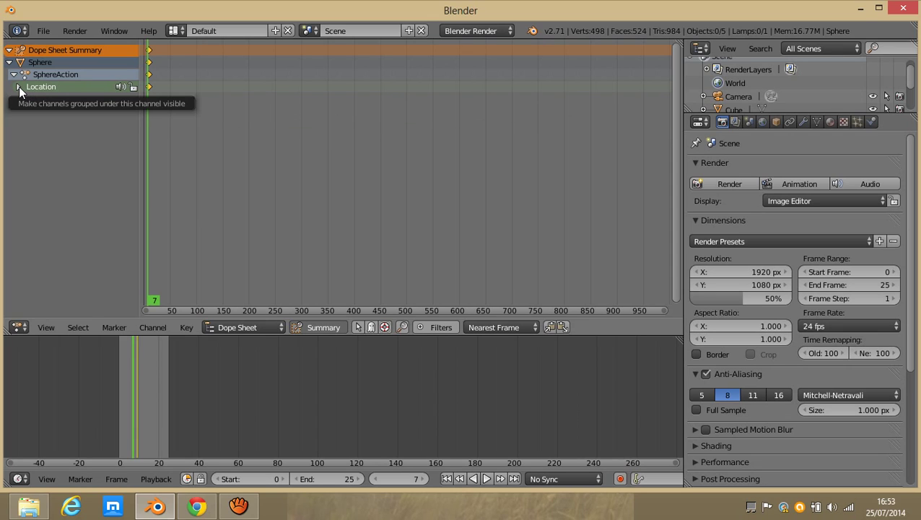
pyautogui.click(19, 87)
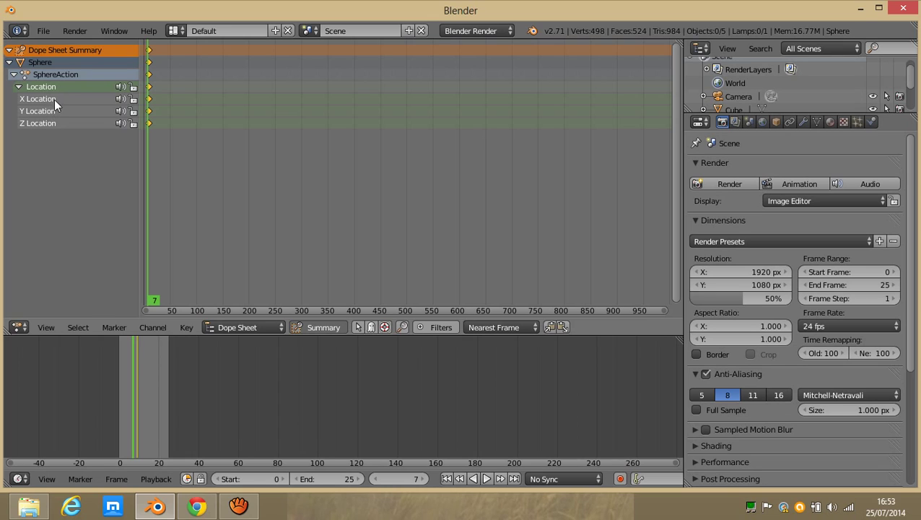
pyautogui.click(61, 73)
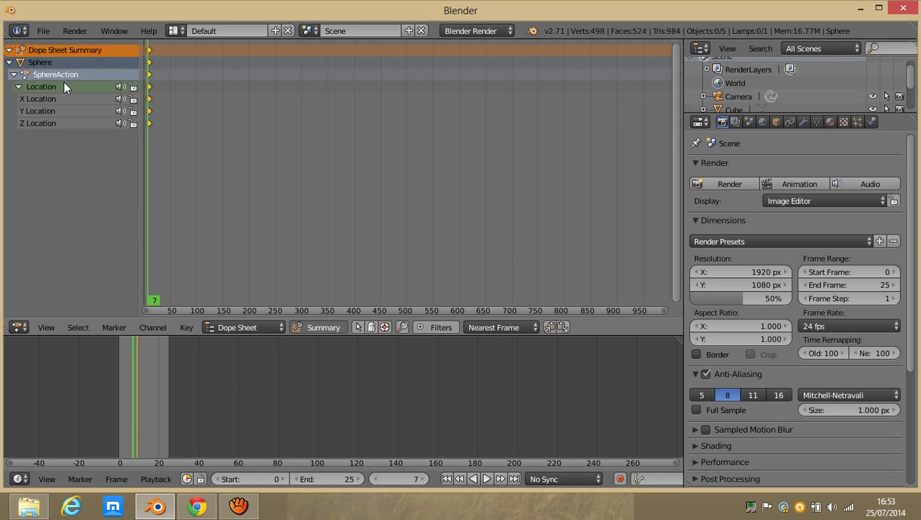
# Step: Look at the sphere's action in the NLA Editor and return to the 3D View
pyautogui.click(18, 327)
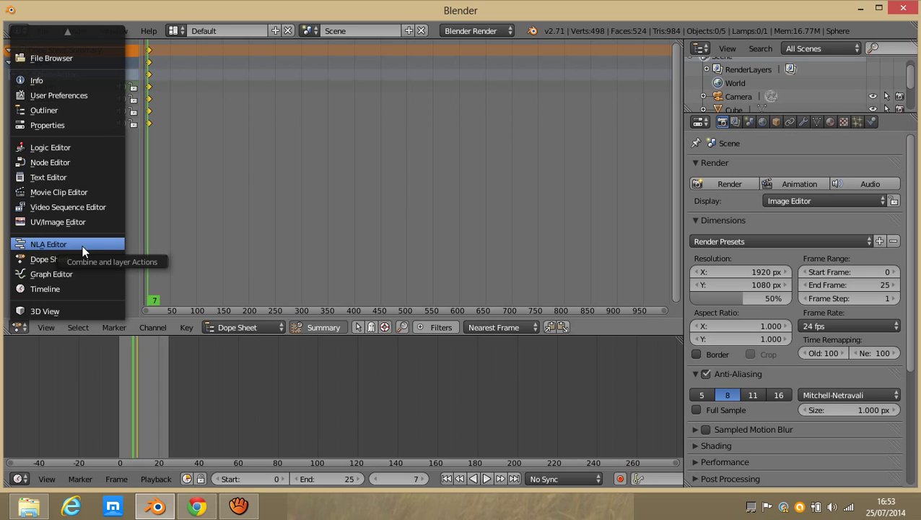
pyautogui.click(82, 251)
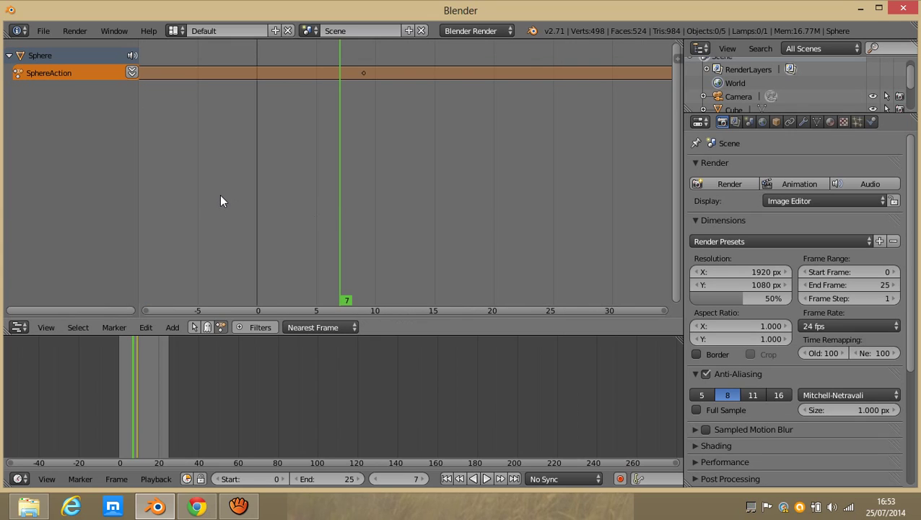
pyautogui.click(29, 322)
pyautogui.click(31, 312)
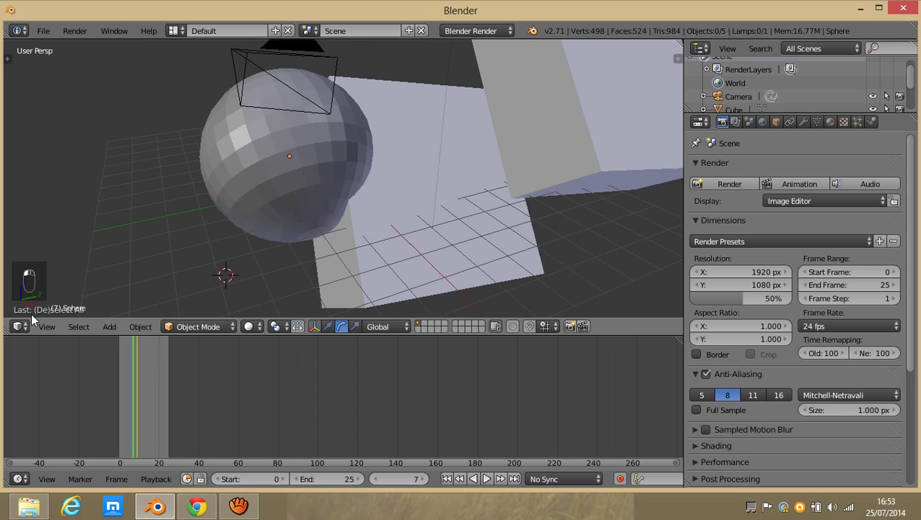
# Step: Select the cube beside the sphere and enlarge the 3D View by shrinking the Timeline, with the current frame at 170
pyautogui.rightClick(399, 277)
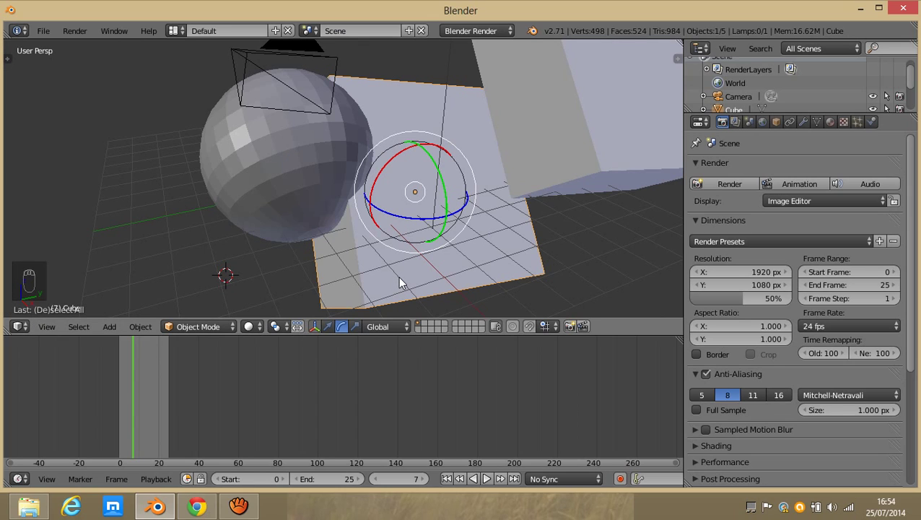
pyautogui.moveTo(452, 225); pyautogui.dragTo(451, 225, button='middle')
pyautogui.keyDown('ctrl'); pyautogui.scroll(4, 450, 219); pyautogui.keyUp('ctrl')
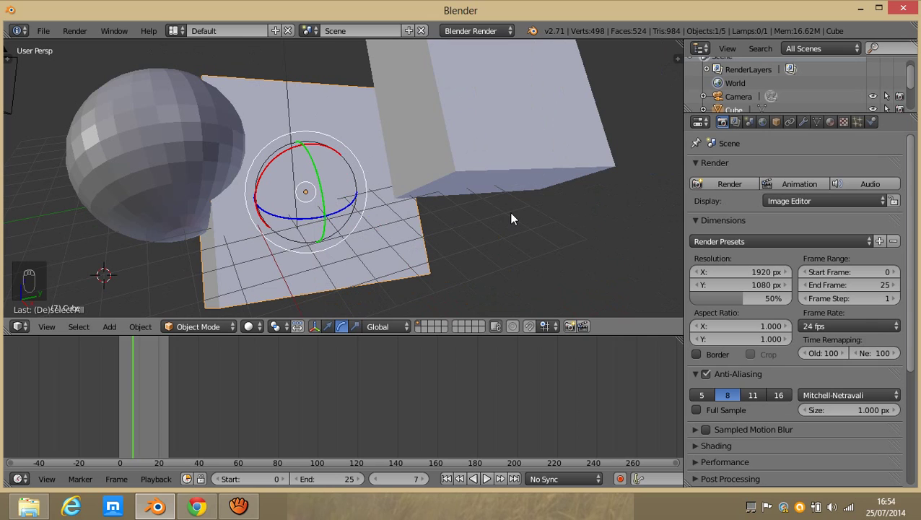
pyautogui.click(457, 342)
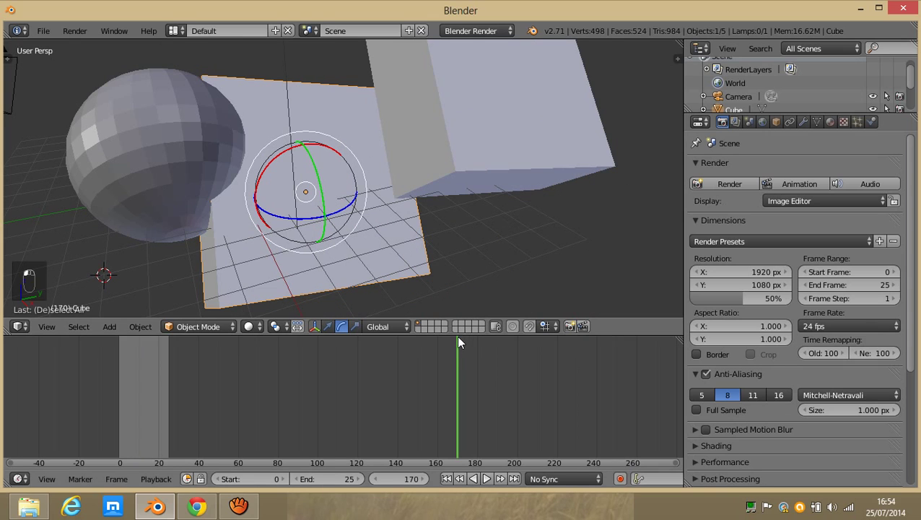
pyautogui.moveTo(457, 334); pyautogui.dragTo(451, 417)
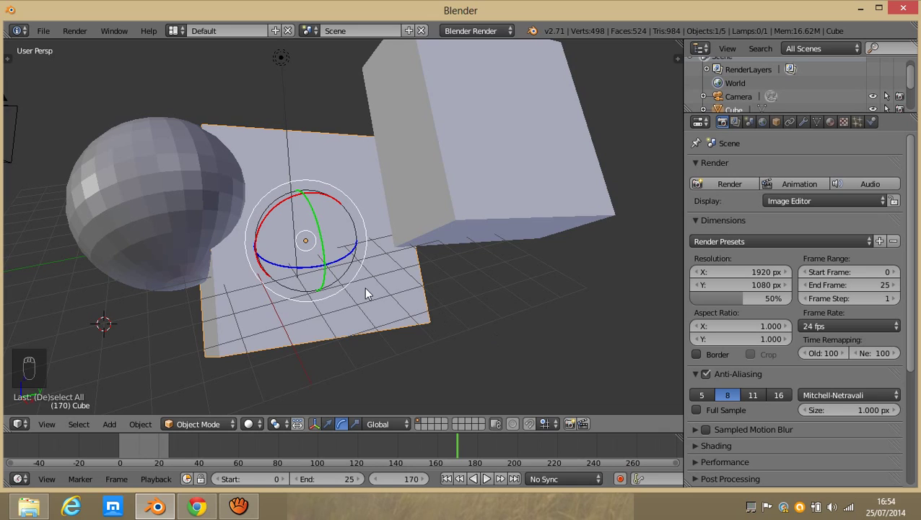
# Step: Move the selected cube to the second layer, show that layer alone and return to the first layer
pyautogui.press('m')
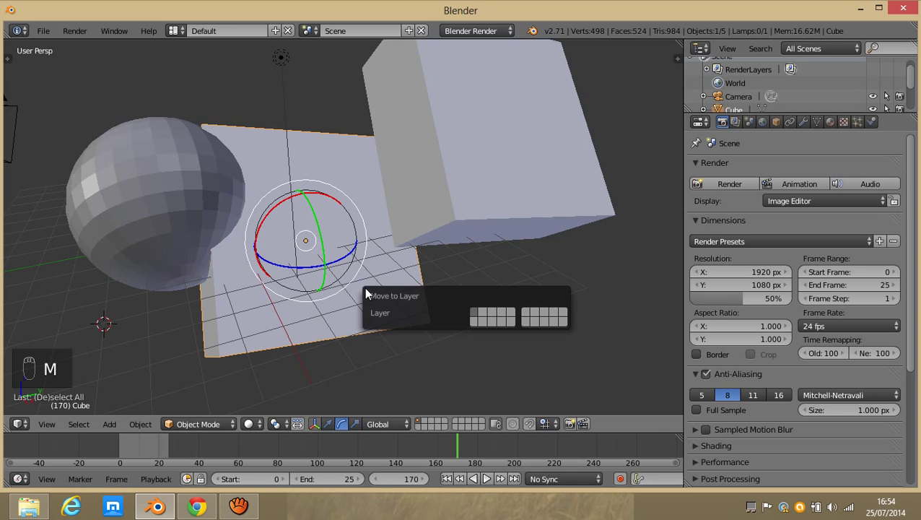
pyautogui.click(482, 312)
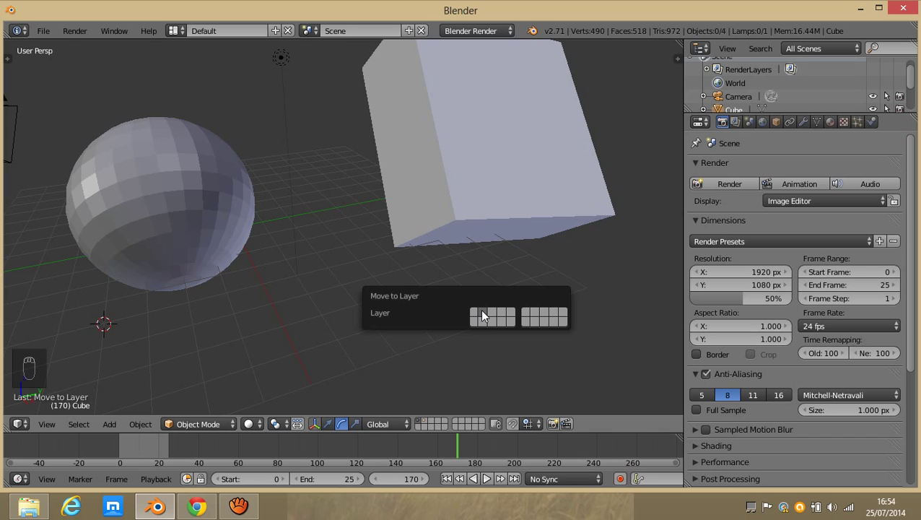
pyautogui.click(472, 310)
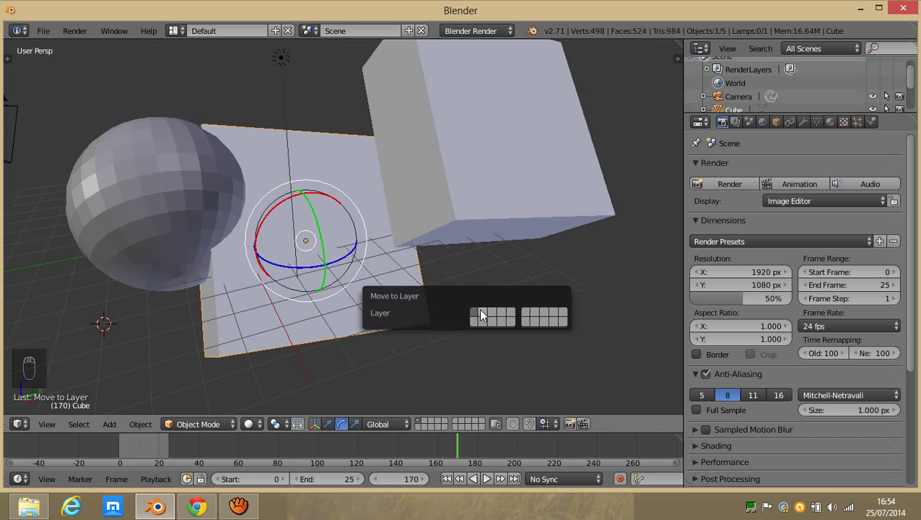
pyautogui.click(480, 309)
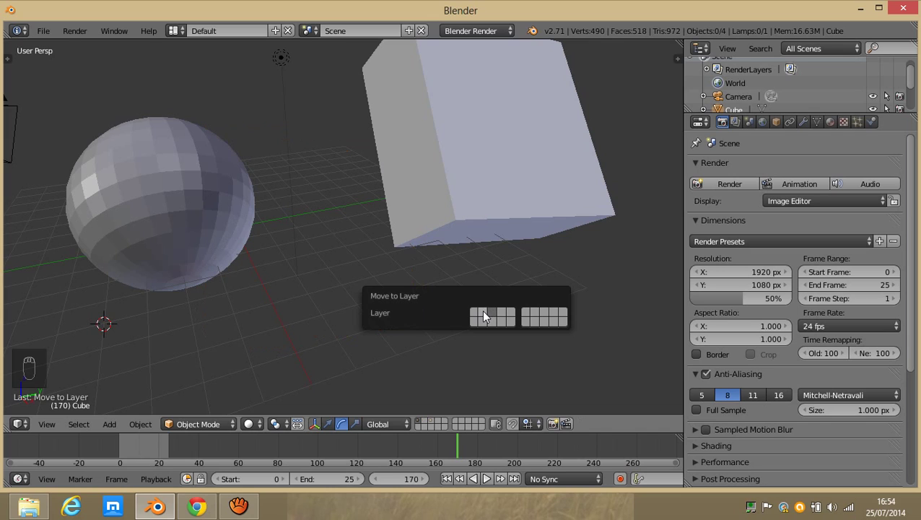
pyautogui.click(474, 310)
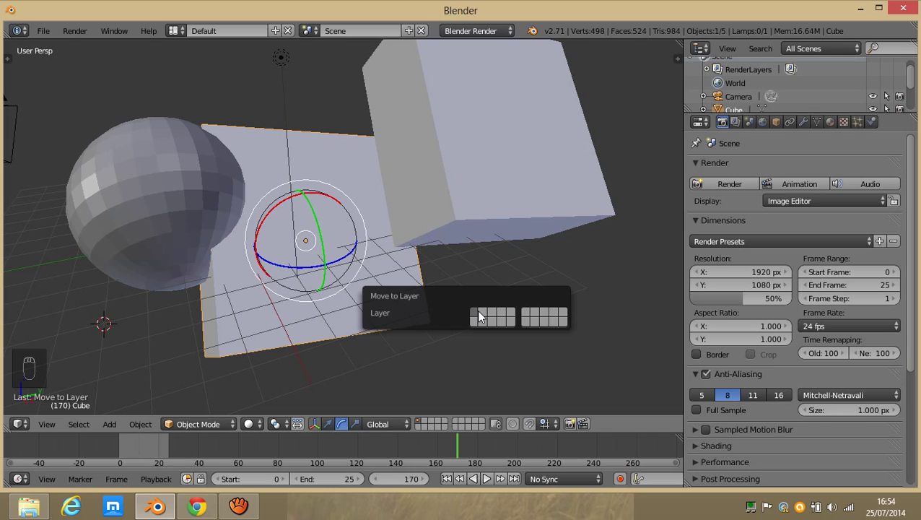
pyautogui.click(482, 310)
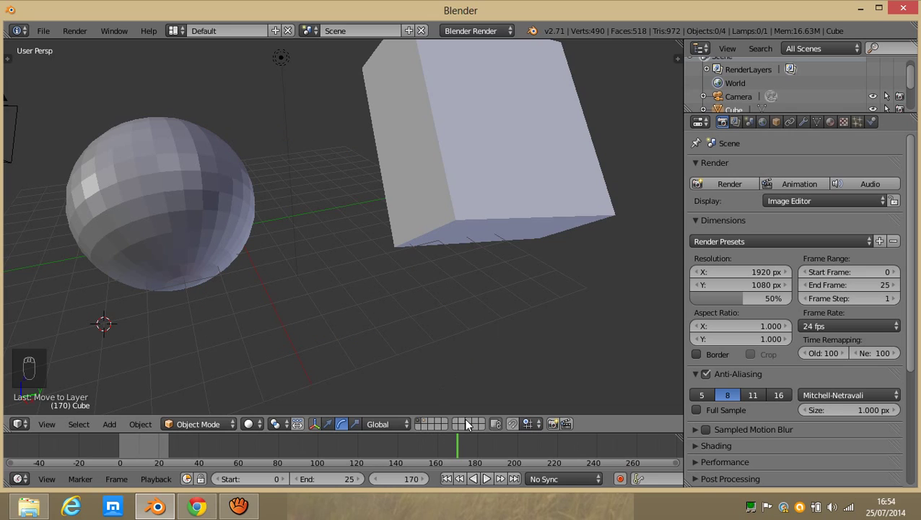
pyautogui.click(433, 424)
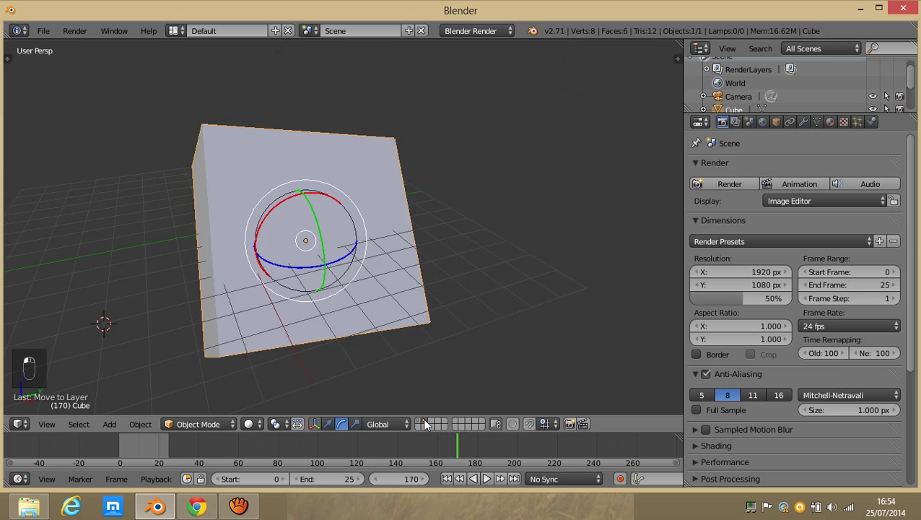
pyautogui.click(419, 423)
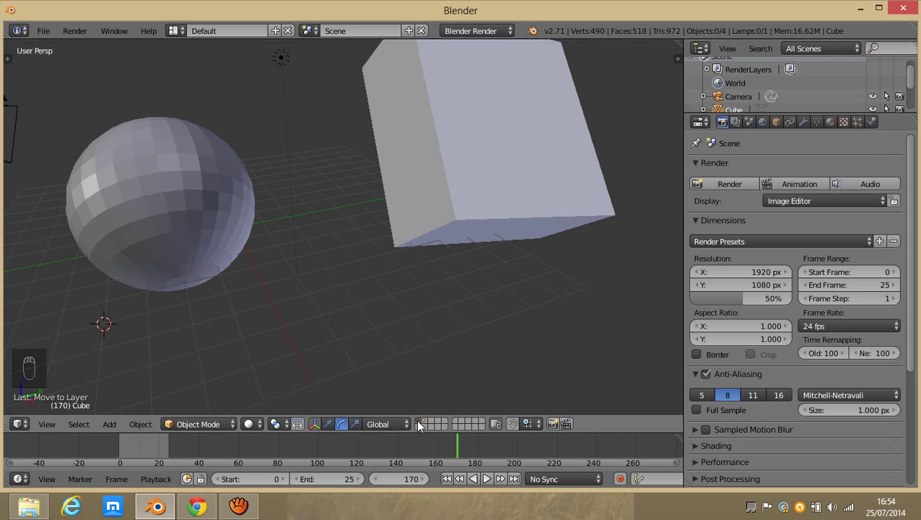
# Step: Move the sphere from the first layer to the third layer
pyautogui.rightClick(232, 171)
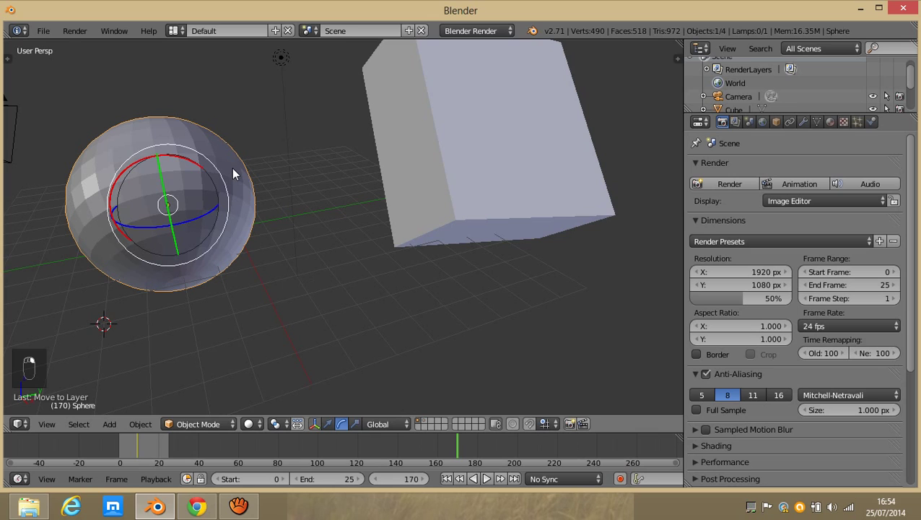
pyautogui.press('m')
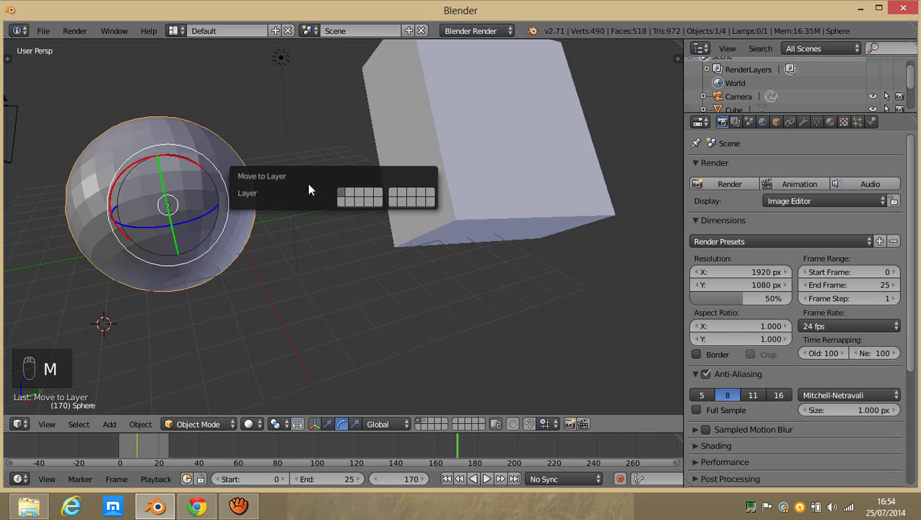
pyautogui.click(360, 195)
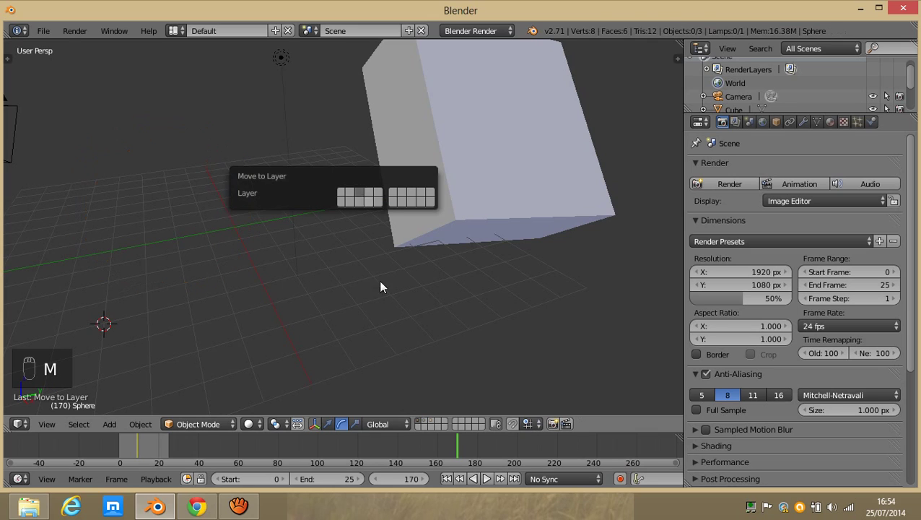
# Step: Show the second and third layers individually and finish with the first three layers displayed together
pyautogui.click(432, 422)
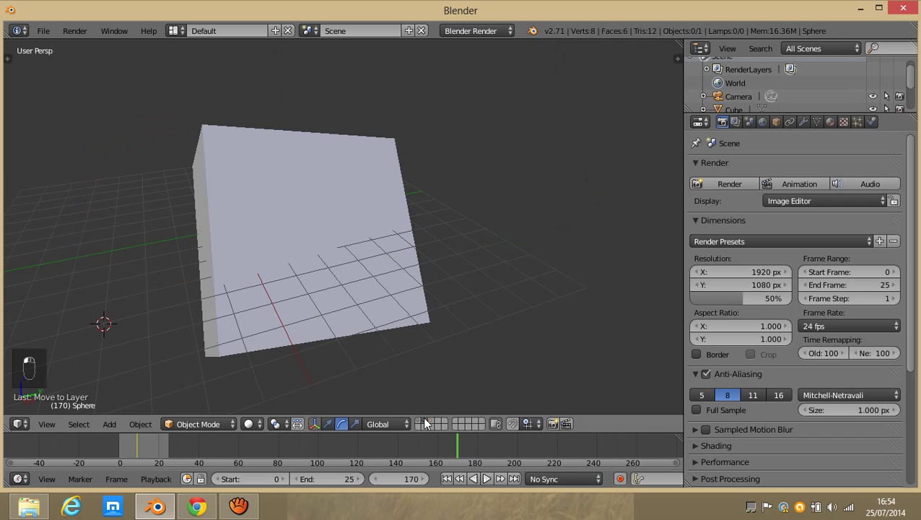
pyautogui.click(434, 426)
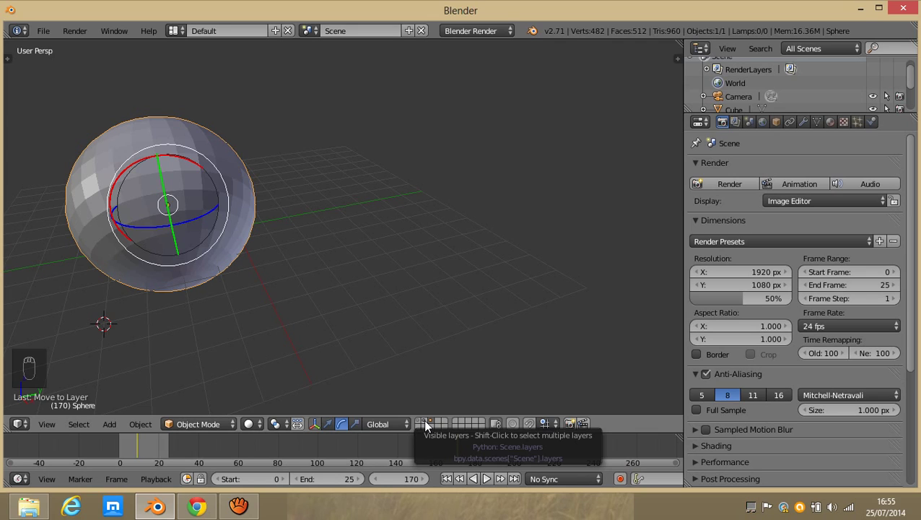
pyautogui.keyDown('shift'); pyautogui.click(425, 423); pyautogui.keyUp('shift')
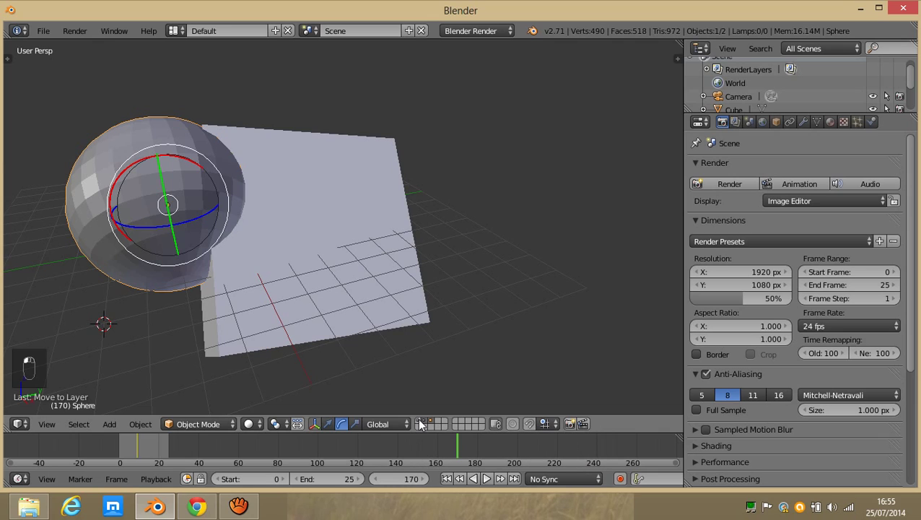
pyautogui.keyDown('shift'); pyautogui.click(420, 423); pyautogui.keyUp('shift')
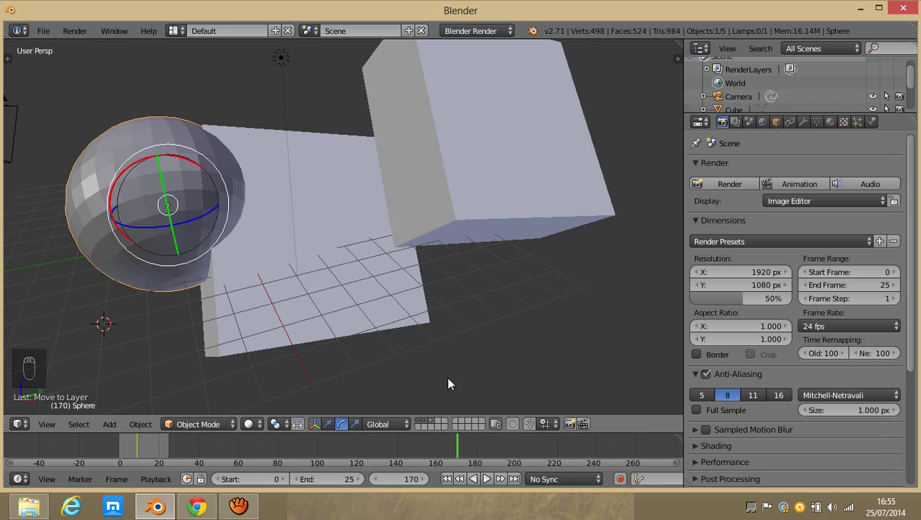
# Step: Switch the 3D View area to the UV/Image Editor and look through its image and view commands
pyautogui.click(25, 425)
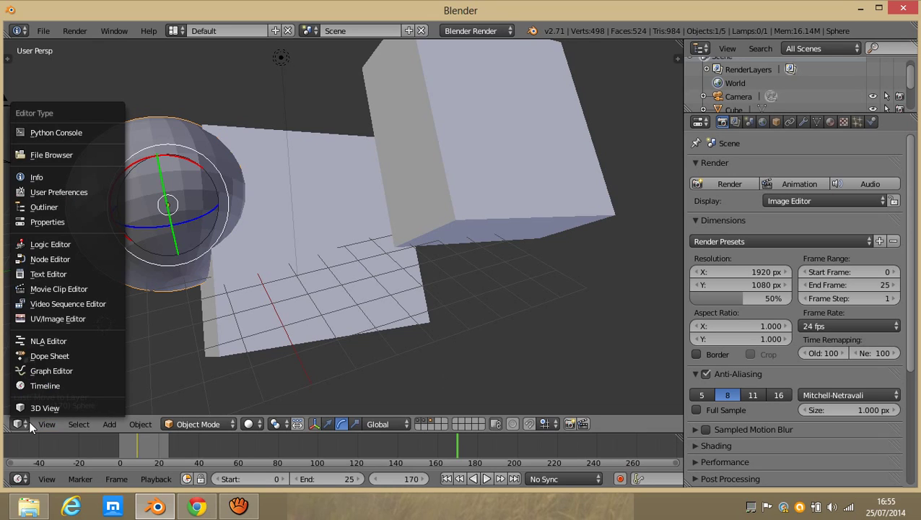
pyautogui.click(106, 319)
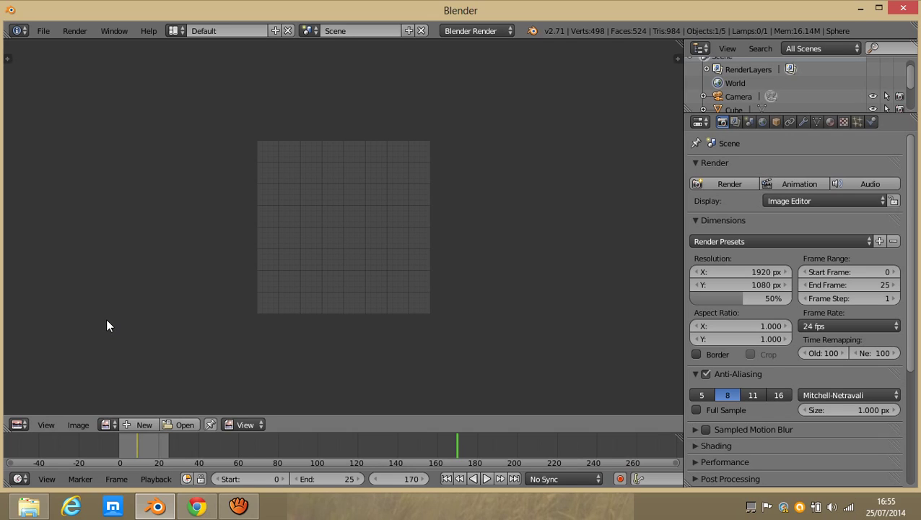
pyautogui.click(78, 425)
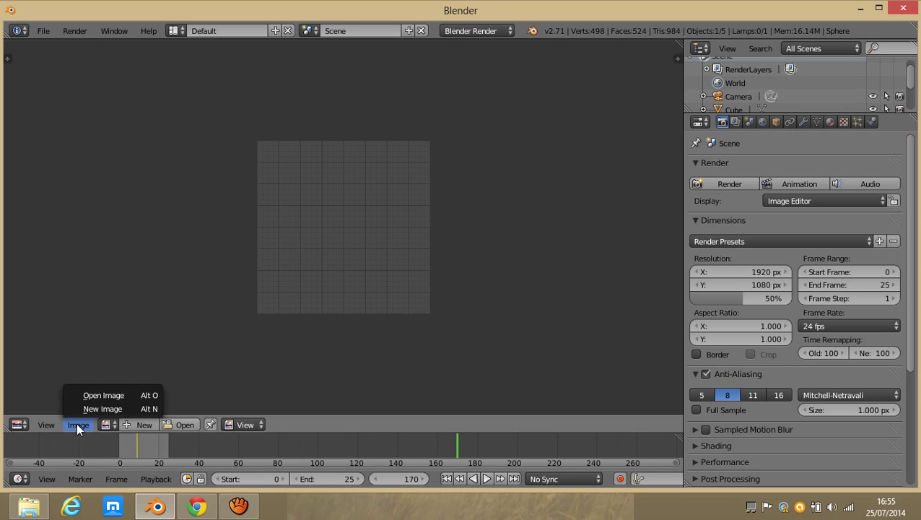
pyautogui.moveTo(54, 420)
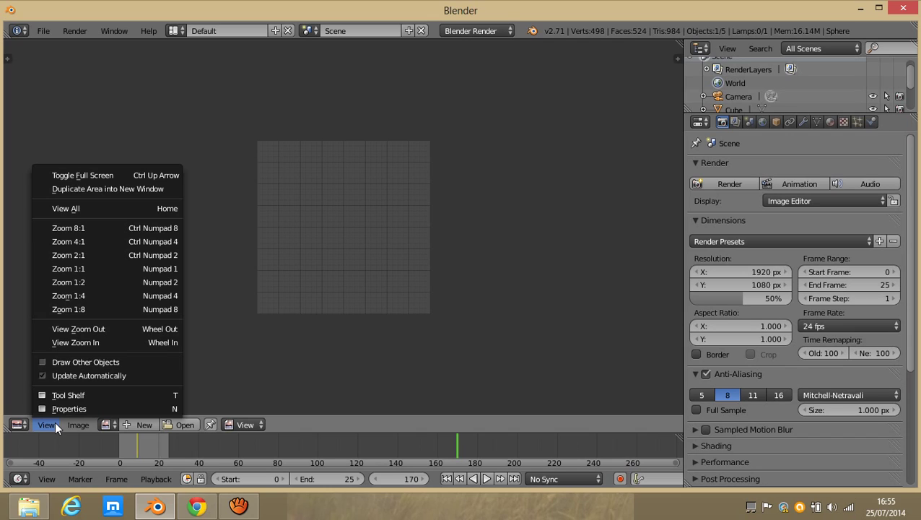
# Step: Show the Video Sequence Editor in the main area, followed by the Movie Clip Editor
pyautogui.click(19, 425)
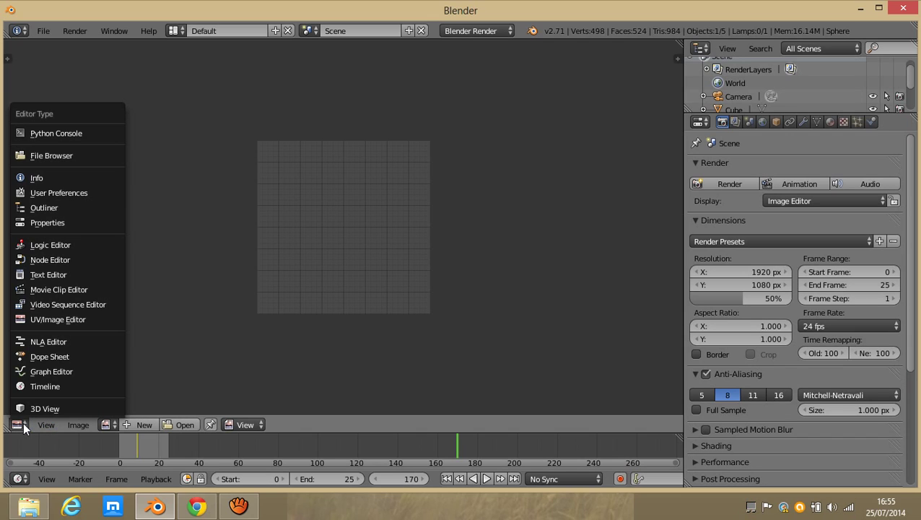
pyautogui.click(115, 303)
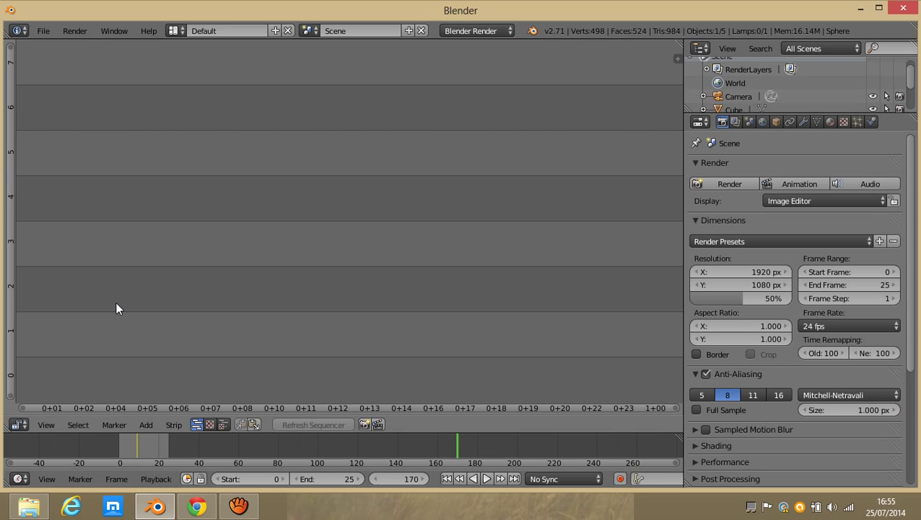
pyautogui.click(19, 426)
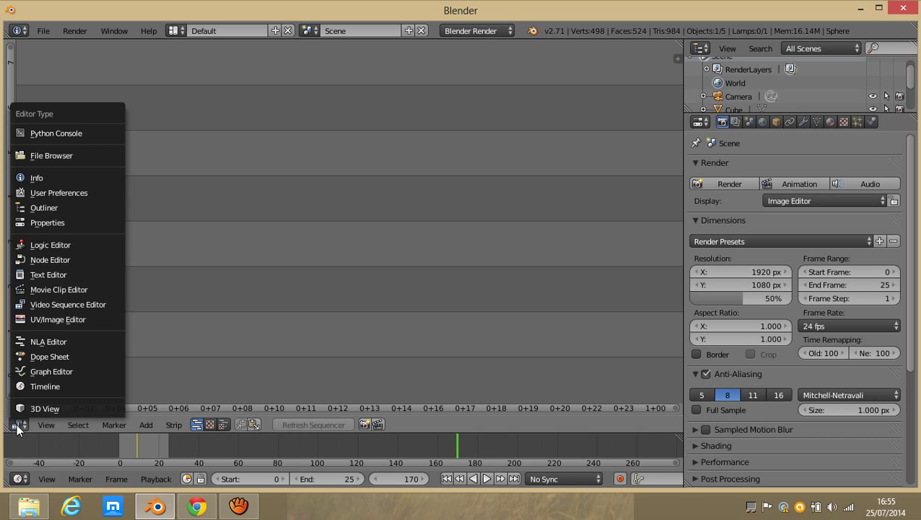
pyautogui.click(68, 288)
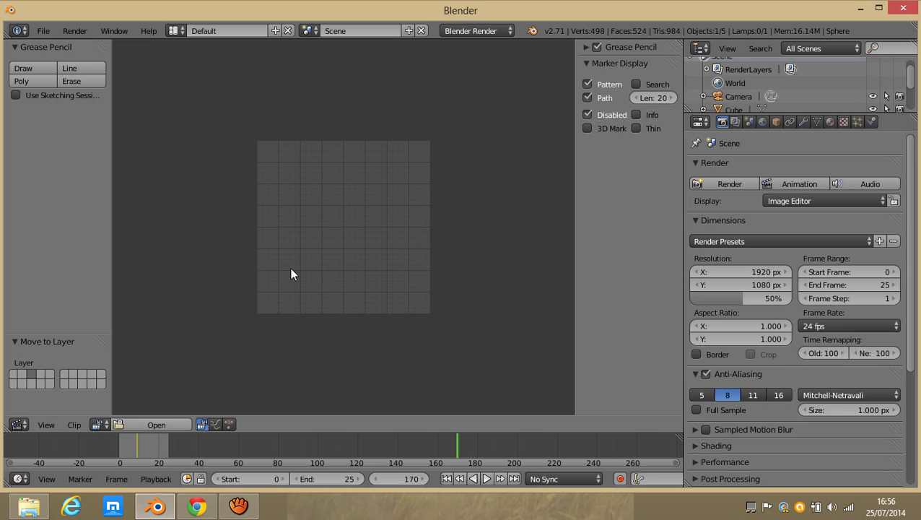
# Step: Show the Text Editor in the main area, followed by the Node Editor
pyautogui.click(22, 425)
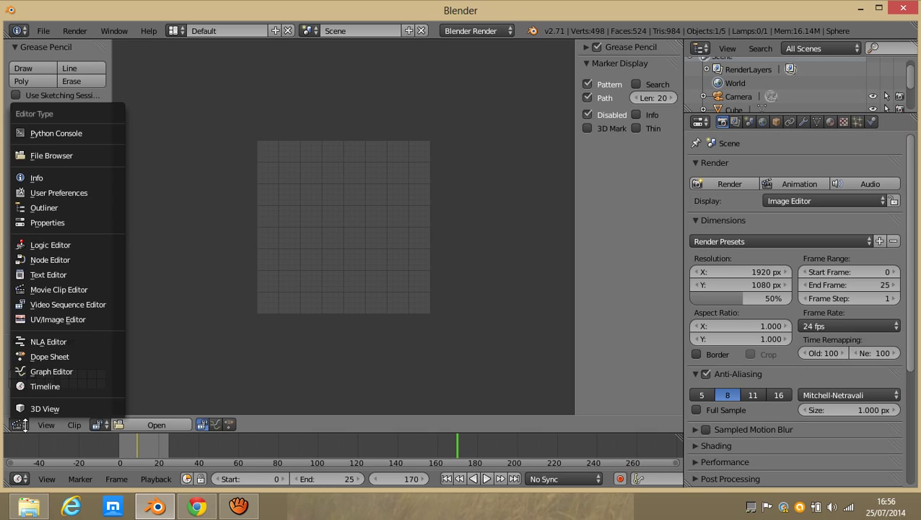
pyautogui.click(84, 273)
pyautogui.click(20, 425)
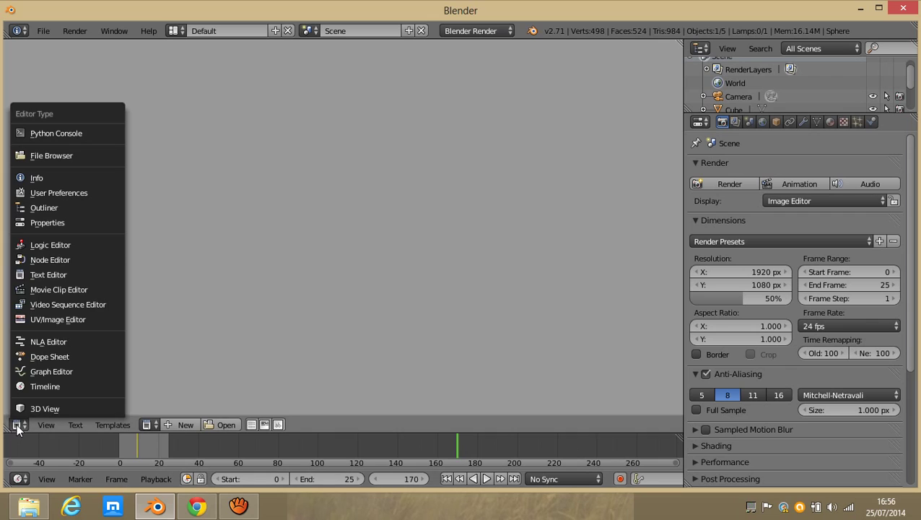
pyautogui.click(69, 262)
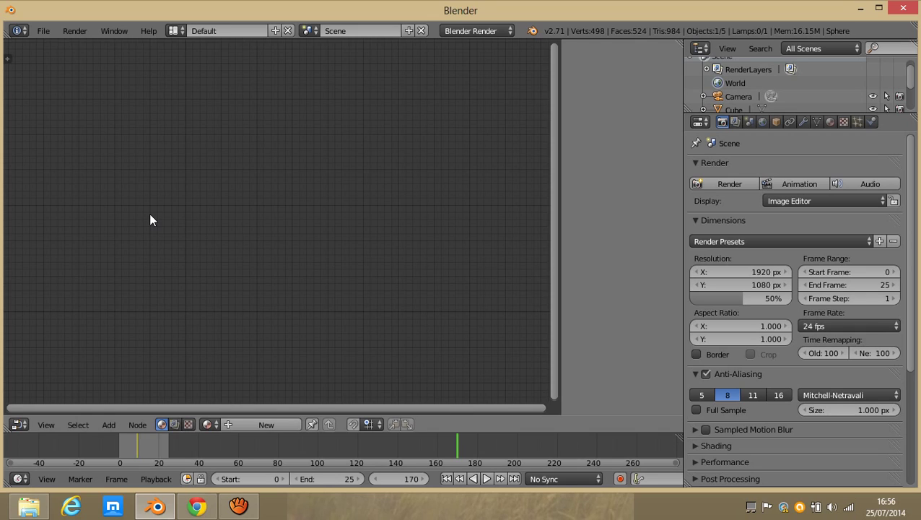
# Step: Switch the main area to the Logic Editor and add an Actuator sensor to the sphere
pyautogui.click(22, 426)
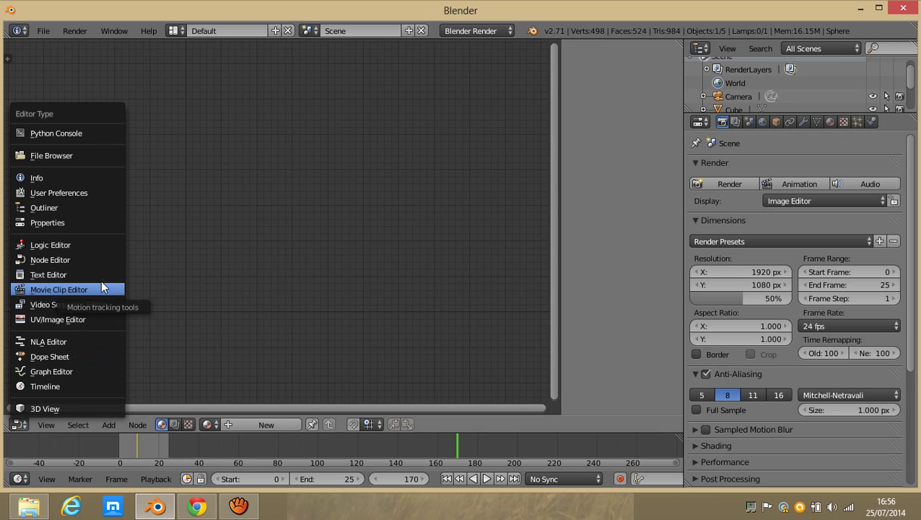
pyautogui.click(84, 245)
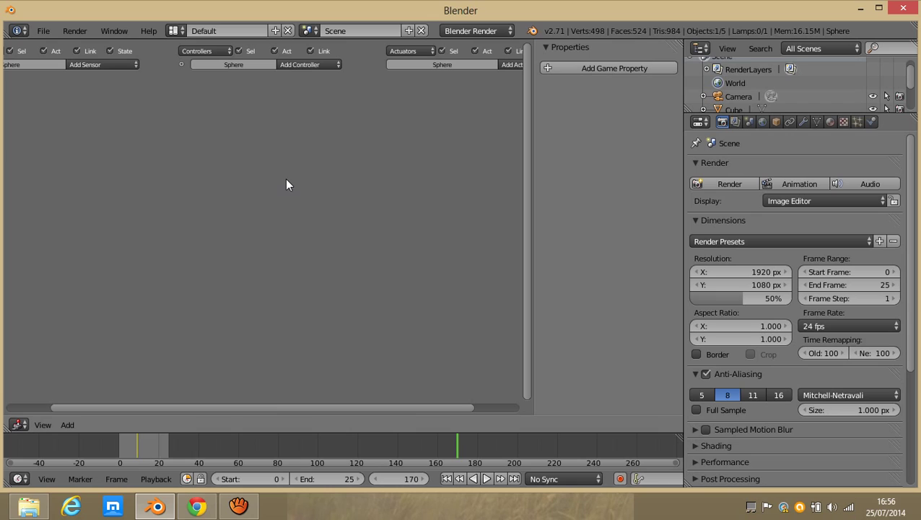
pyautogui.press('Home')
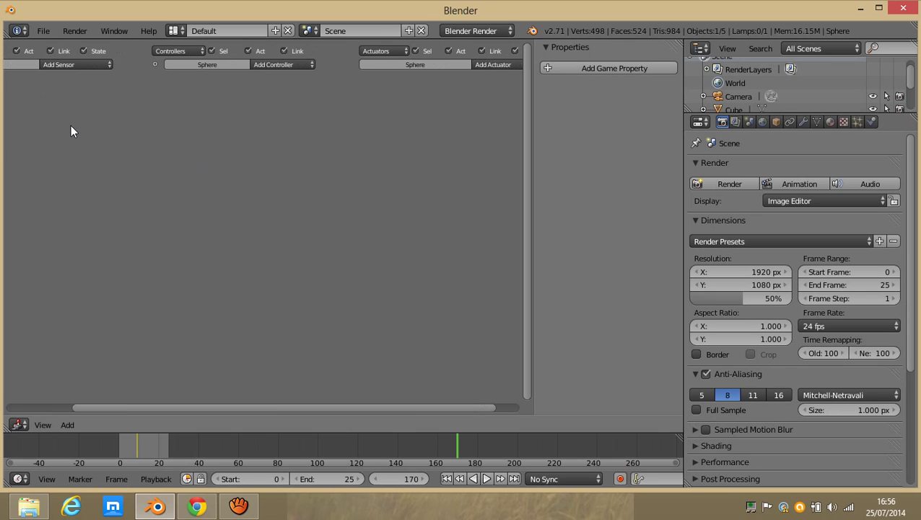
pyautogui.click(88, 65)
pyautogui.click(90, 77)
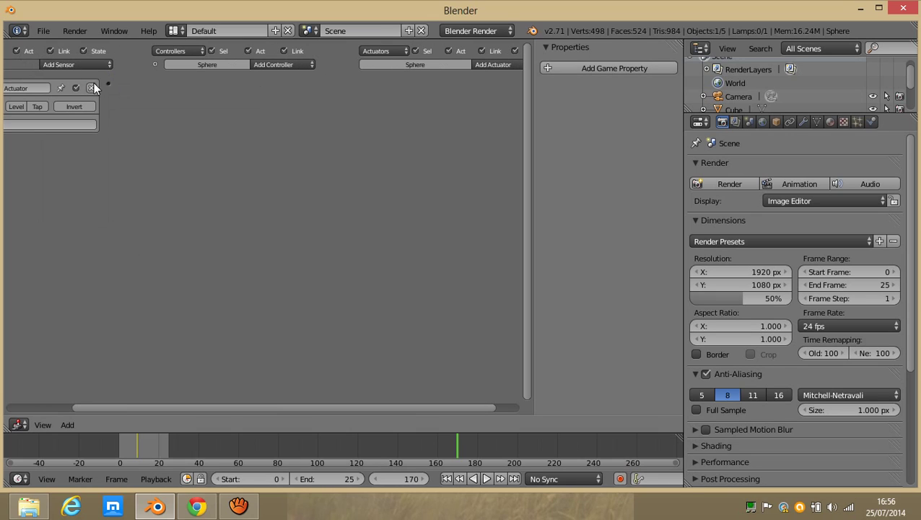
pyautogui.moveTo(172, 406); pyautogui.dragTo(84, 405)
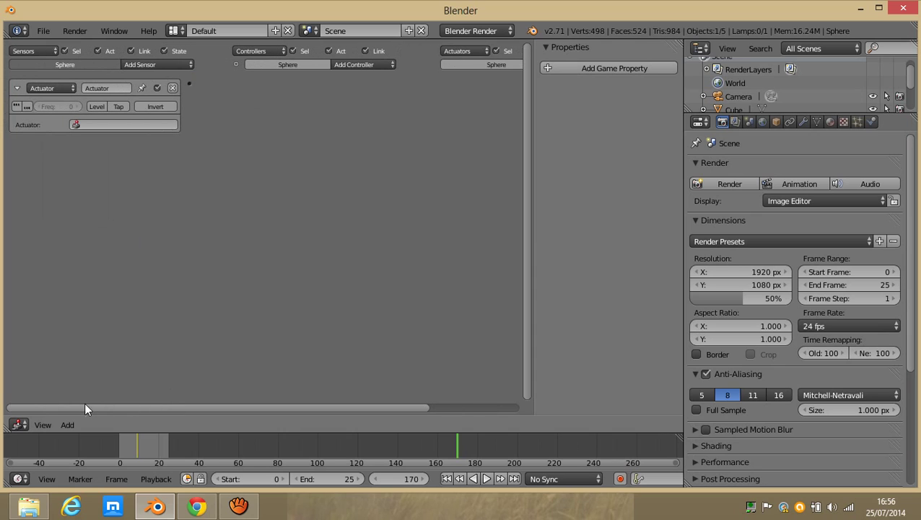
# Step: Replace the sphere's Actuator sensor with a Keyboard sensor triggered by the M key
pyautogui.click(159, 70)
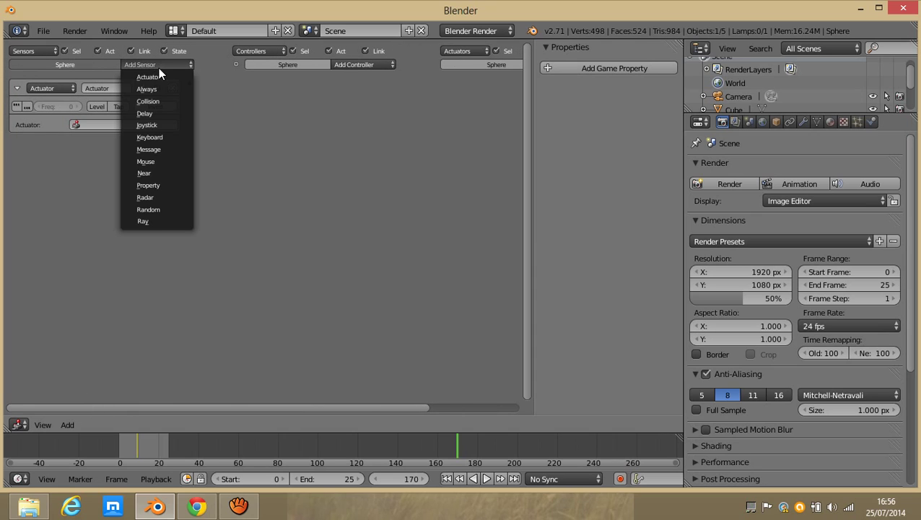
pyautogui.click(160, 141)
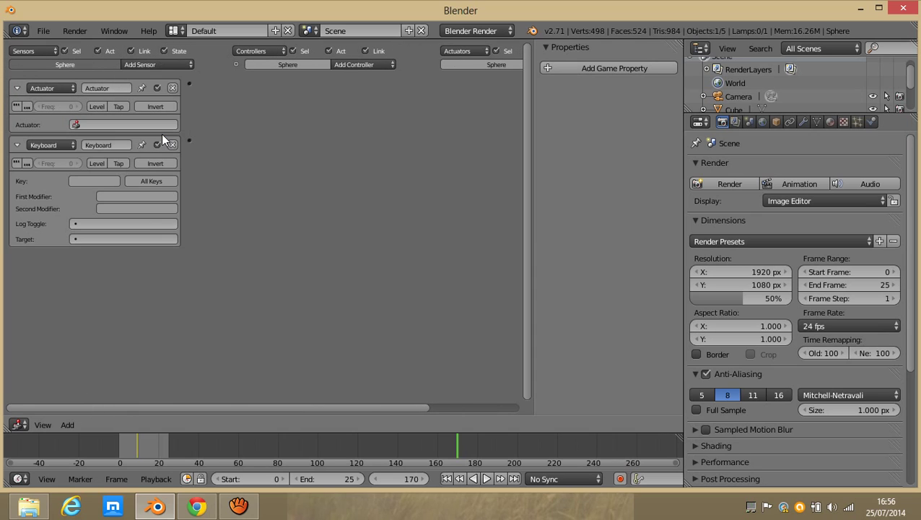
pyautogui.click(172, 88)
pyautogui.click(95, 125)
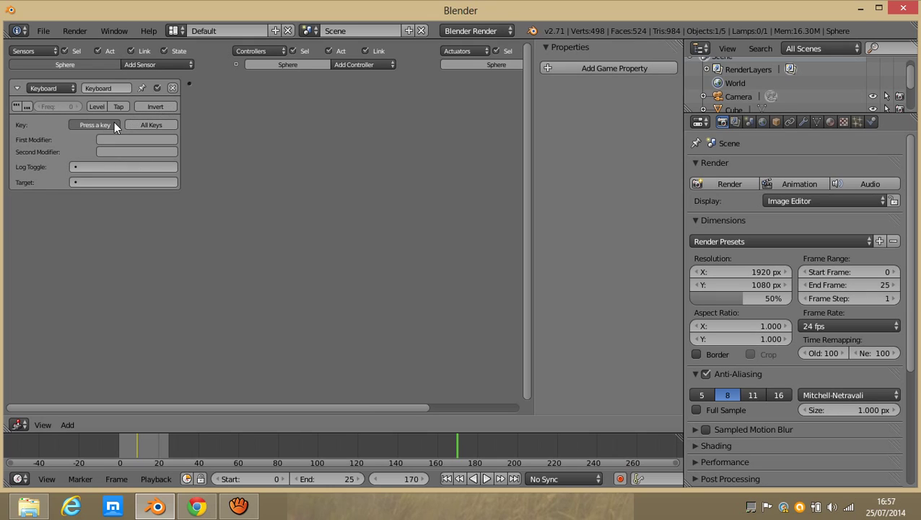
pyautogui.press('m')
# Step: Add an And controller and a Motion actuator to the sphere's game logic
pyautogui.click(361, 64)
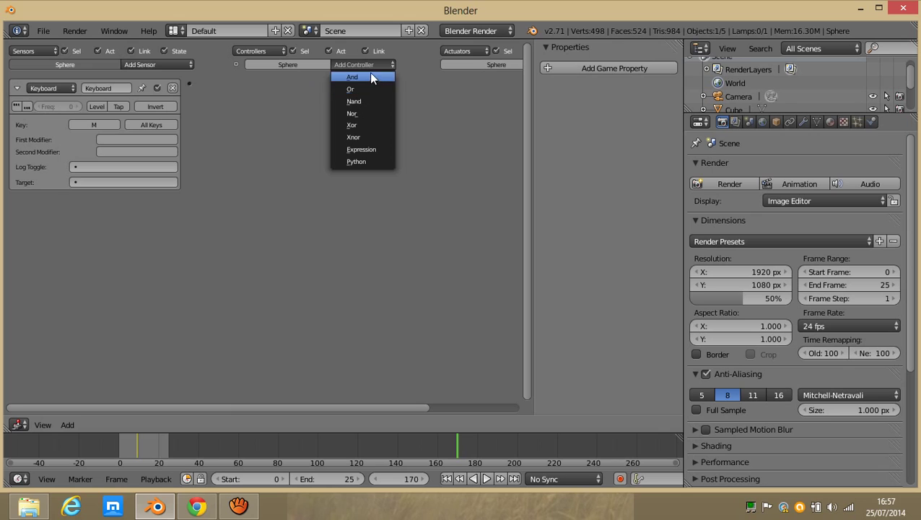
pyautogui.click(367, 76)
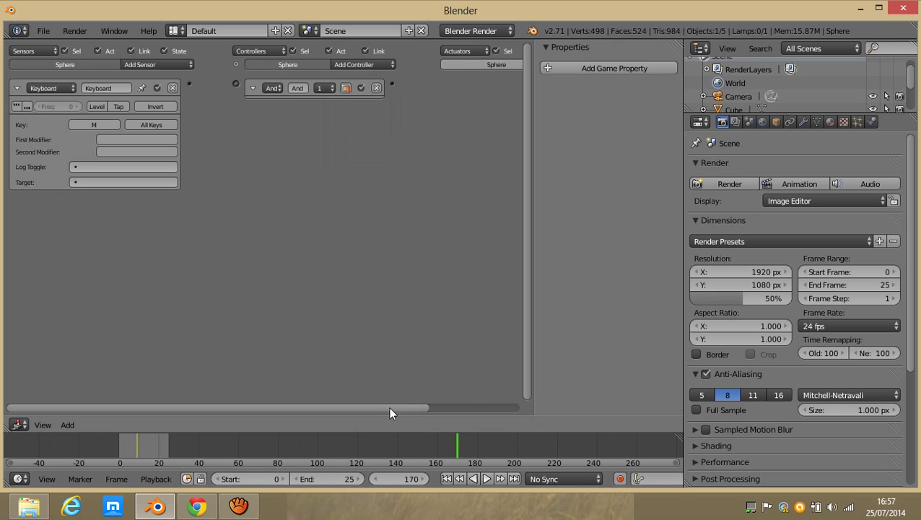
pyautogui.moveTo(389, 408); pyautogui.dragTo(440, 408)
pyautogui.click(515, 66)
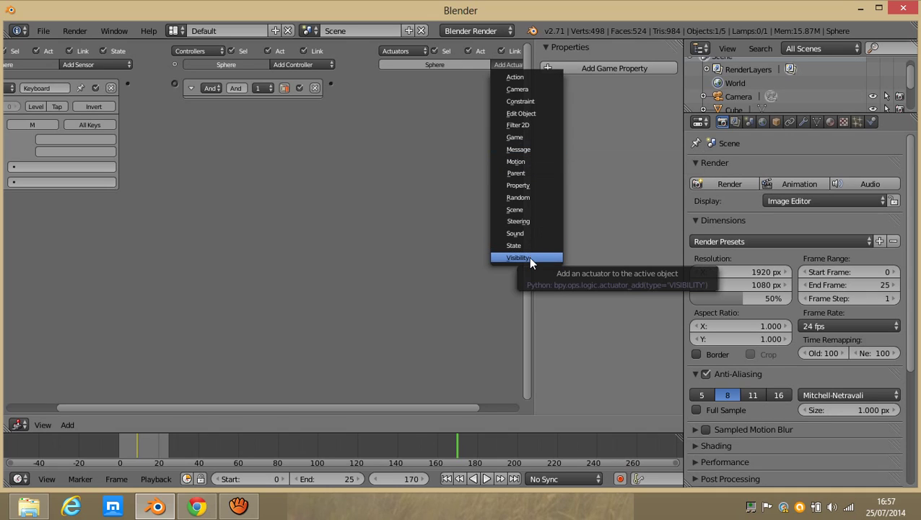
pyautogui.click(554, 161)
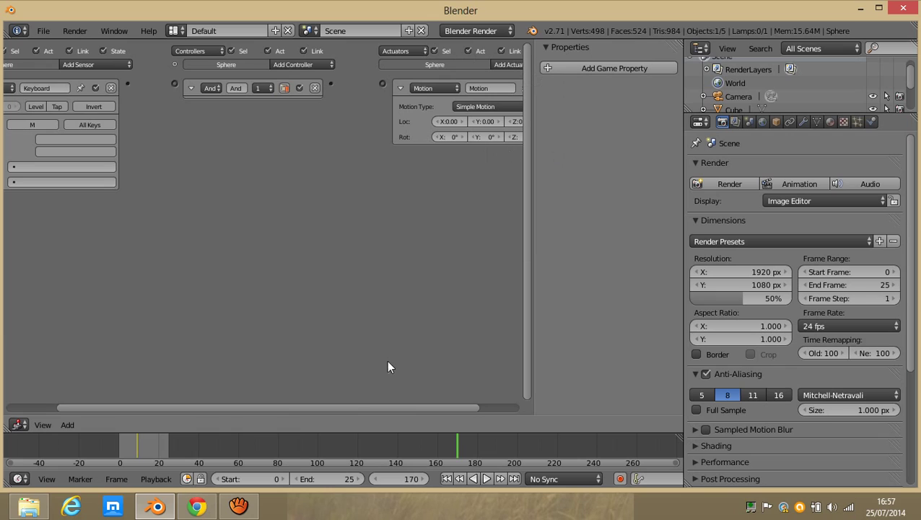
pyautogui.moveTo(397, 408); pyautogui.dragTo(456, 394)
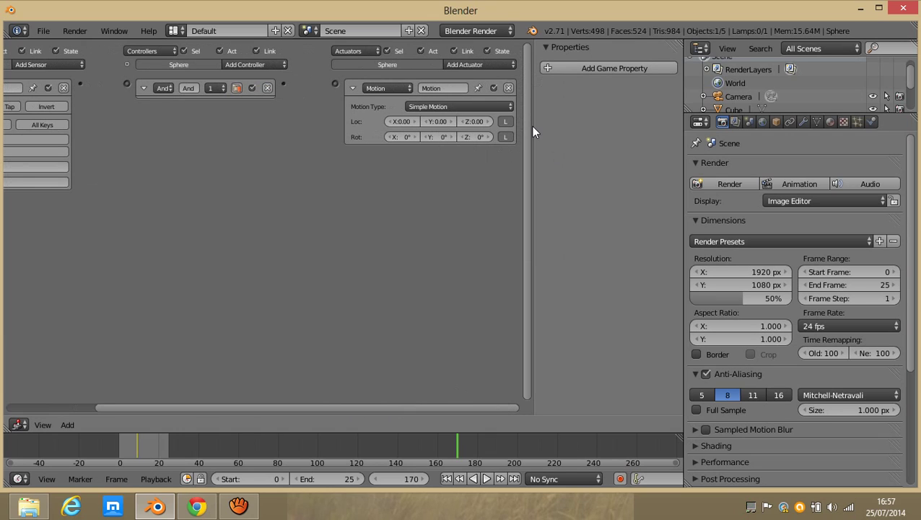
# Step: Set the Motion actuator's X location to 3.10 and link the Keyboard sensor through the And controller to the actuator
pyautogui.moveTo(416, 124); pyautogui.dragTo(430, 124)
pyautogui.click(451, 122)
pyautogui.moveTo(126, 85); pyautogui.dragTo(126, 85)
pyautogui.moveTo(331, 86); pyautogui.dragTo(335, 84)
pyautogui.moveTo(401, 409); pyautogui.dragTo(280, 403)
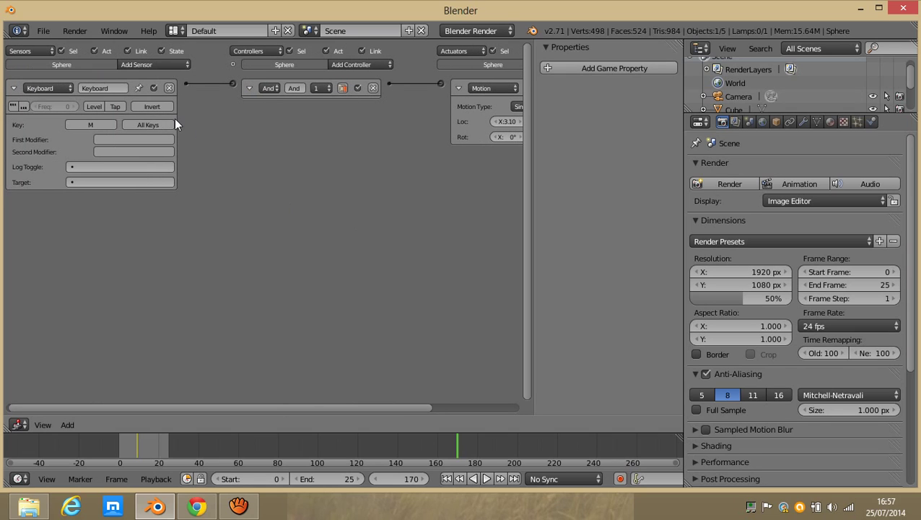
# Step: Change the render engine to Blender Game and start the embedded player
pyautogui.click(470, 31)
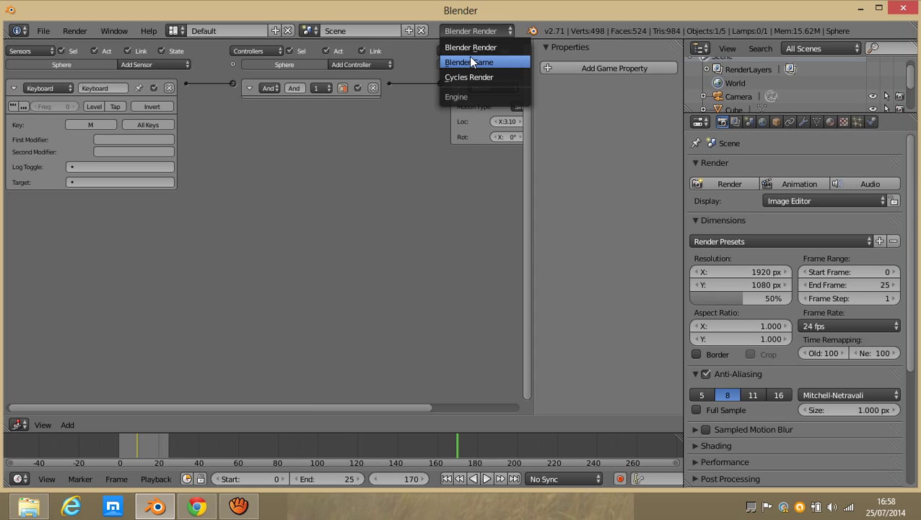
pyautogui.click(471, 62)
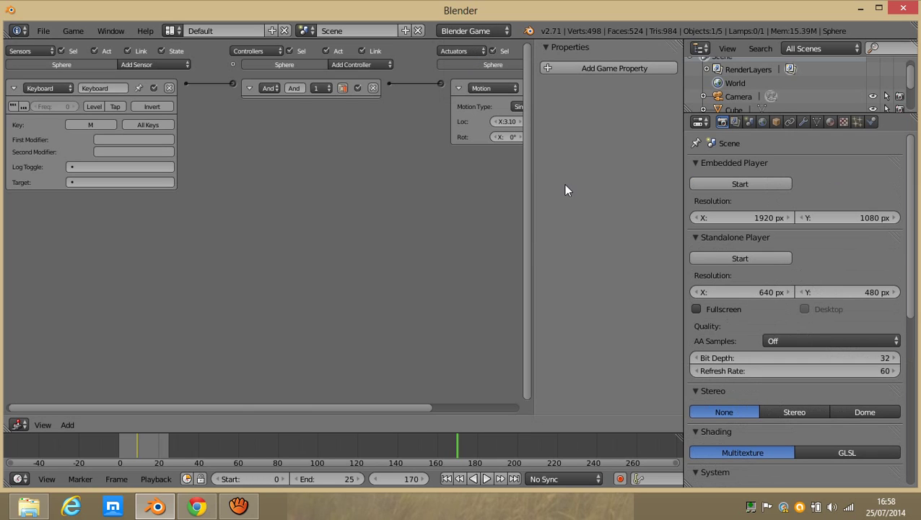
pyautogui.click(750, 184)
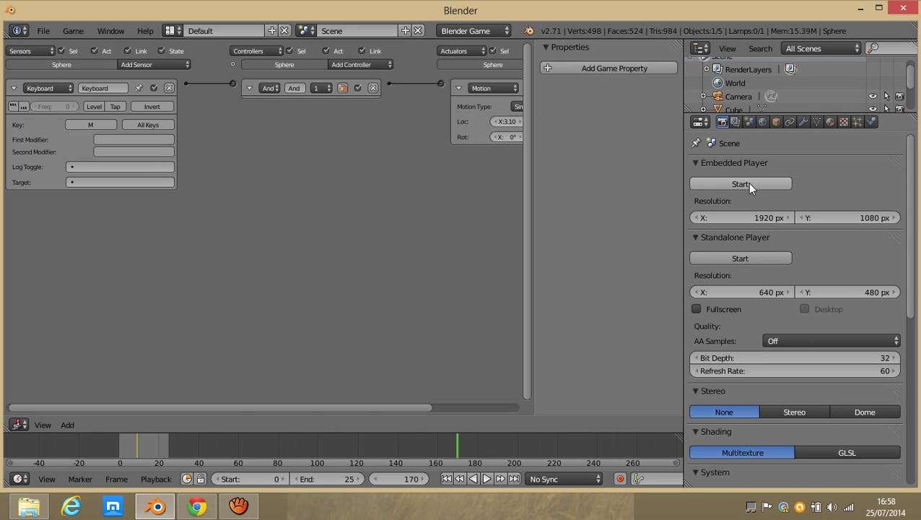
# Step: Run the game twice in the standalone player, closing the game window after each run
pyautogui.click(744, 261)
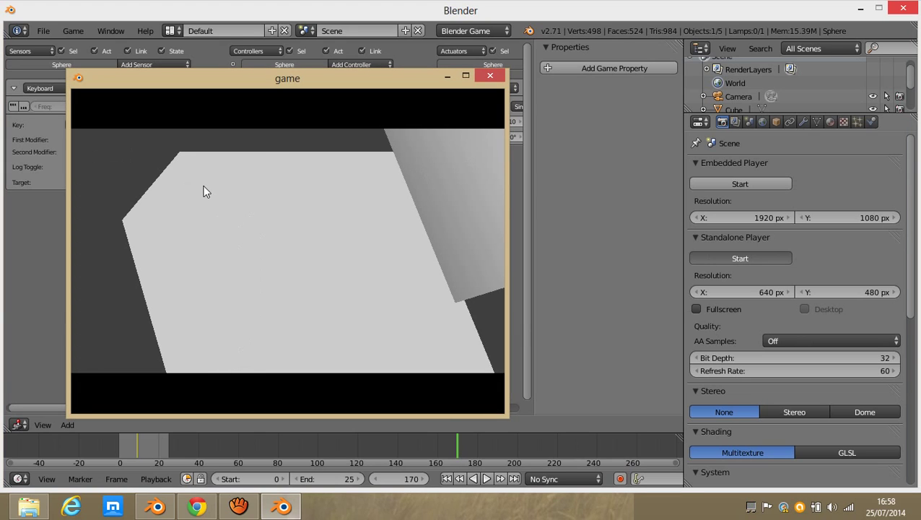
pyautogui.press('Escape')
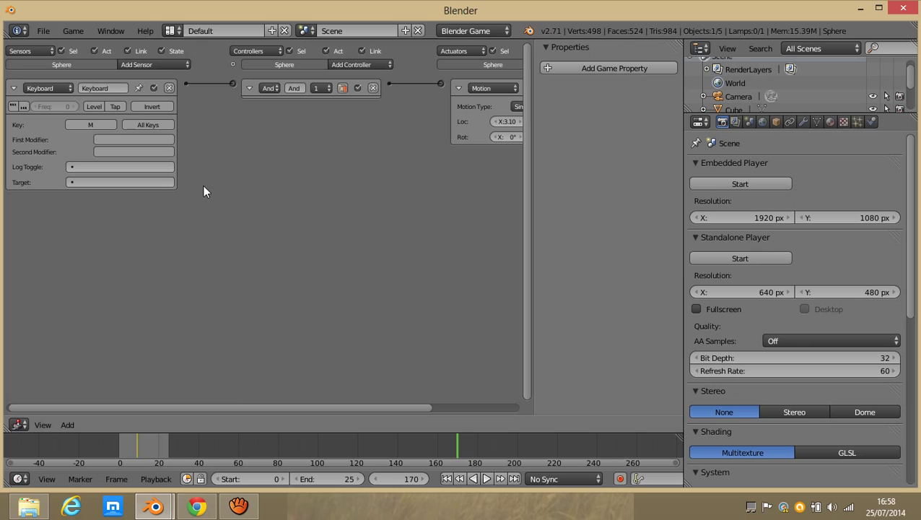
pyautogui.click(700, 258)
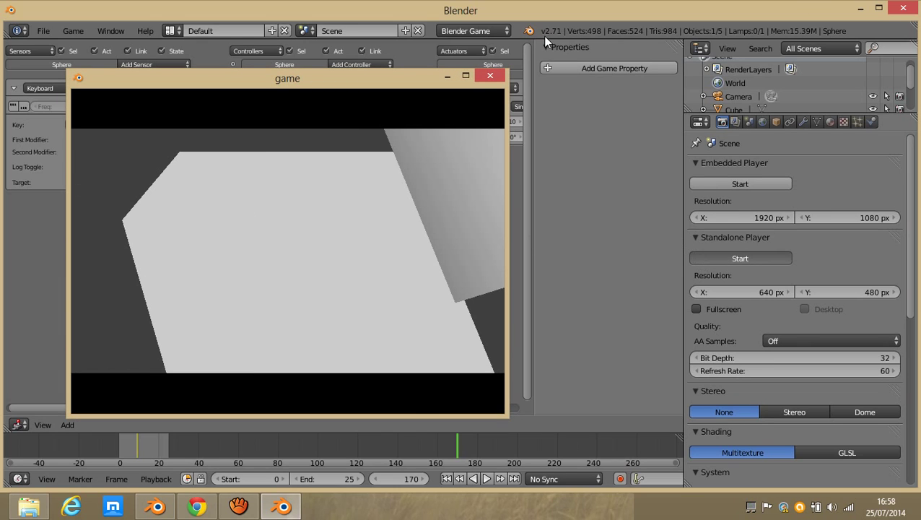
pyautogui.click(482, 79)
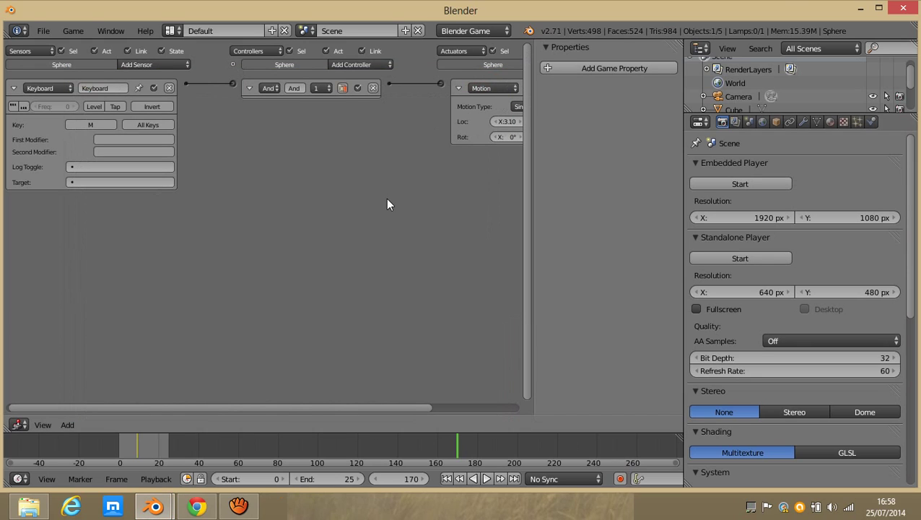
# Step: Switch the main area from the Logic Editor to the Properties editor
pyautogui.click(29, 423)
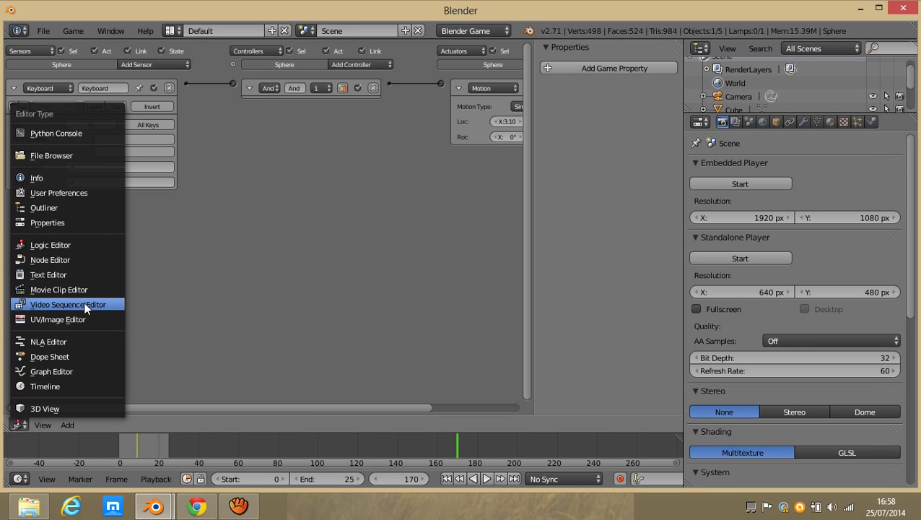
pyautogui.click(100, 222)
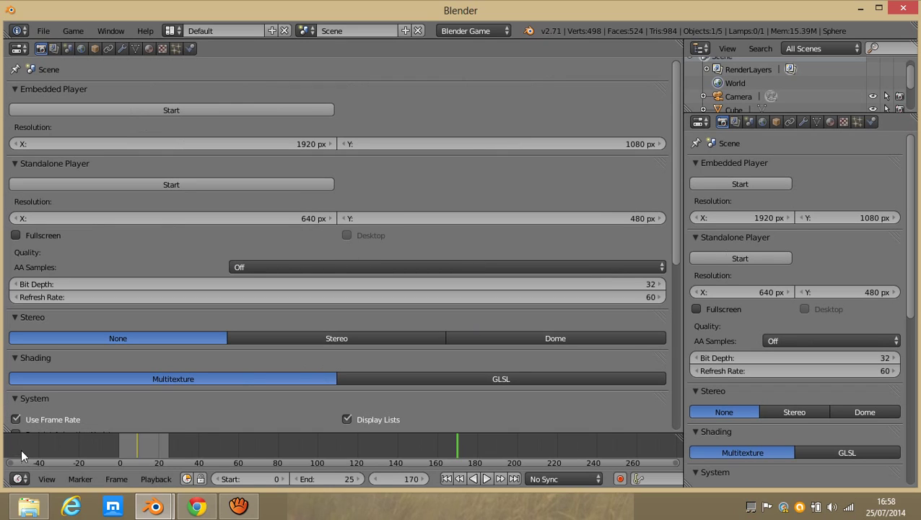
pyautogui.click(20, 478)
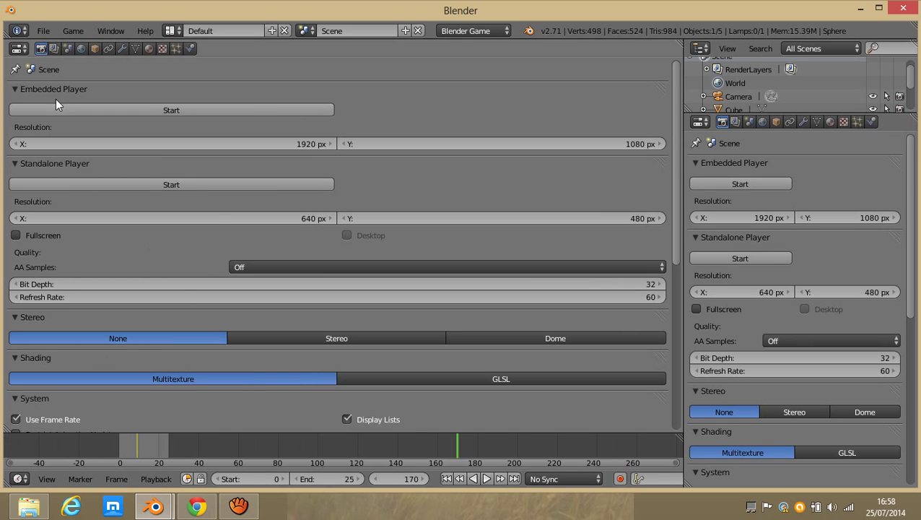
# Step: Switch the main area to the Outliner and enlarge the smaller Outliner above the Properties editor
pyautogui.click(19, 48)
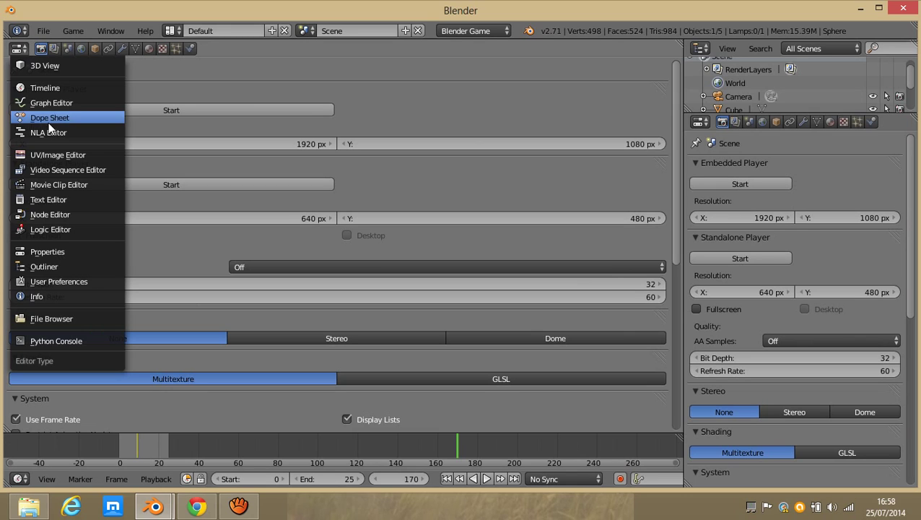
pyautogui.click(51, 267)
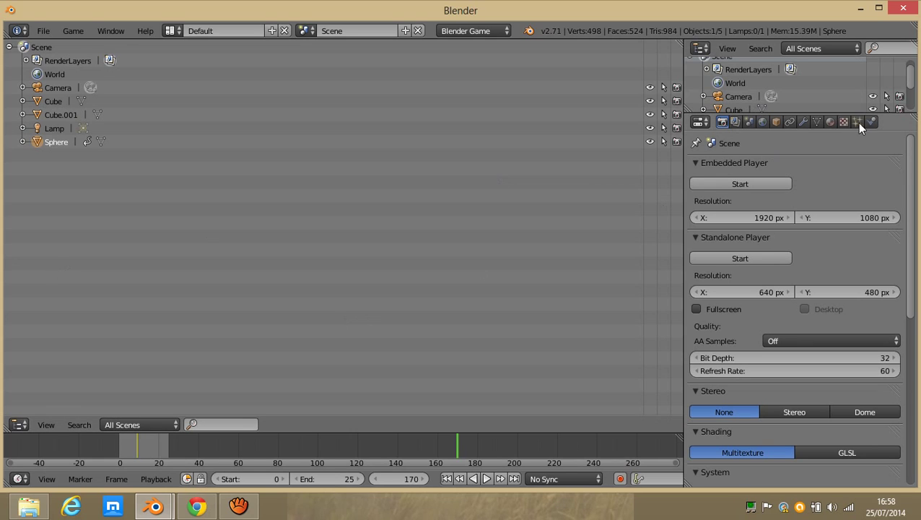
pyautogui.moveTo(854, 115); pyautogui.dragTo(852, 273)
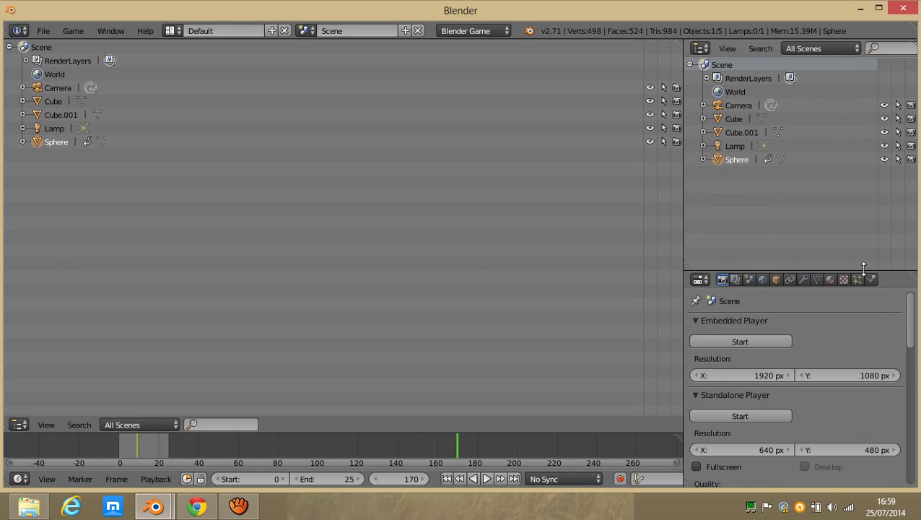
# Step: Return the main area to the 3D View and select the Lamp, Cube.001, Cube and Camera one after another in the Outliner
pyautogui.click(21, 425)
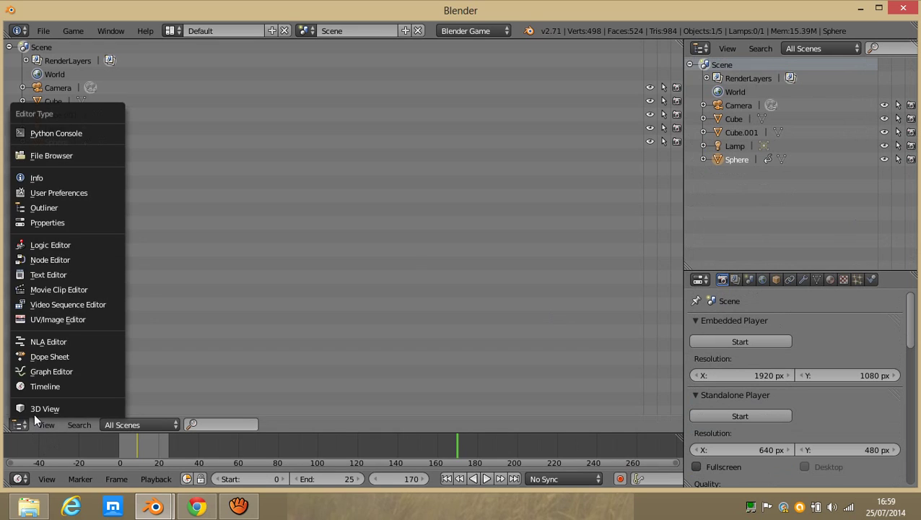
pyautogui.click(34, 410)
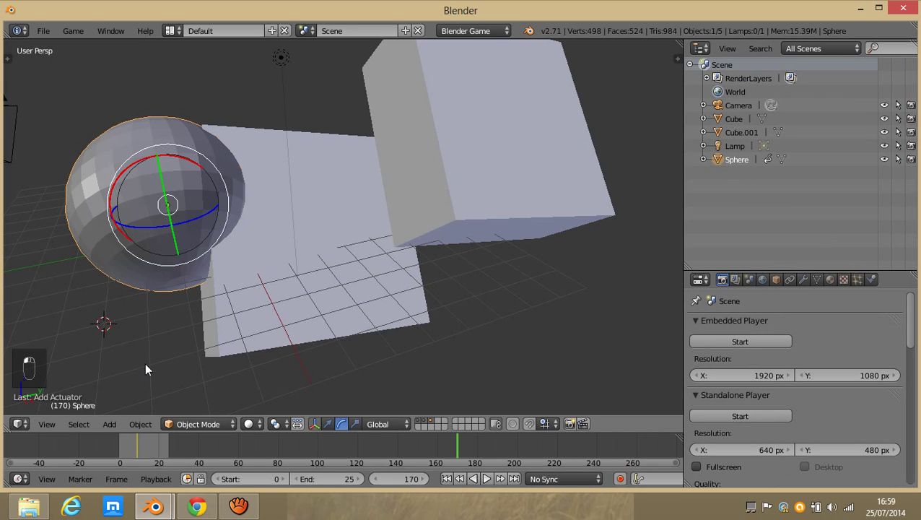
pyautogui.click(721, 147)
pyautogui.click(719, 131)
pyautogui.click(717, 118)
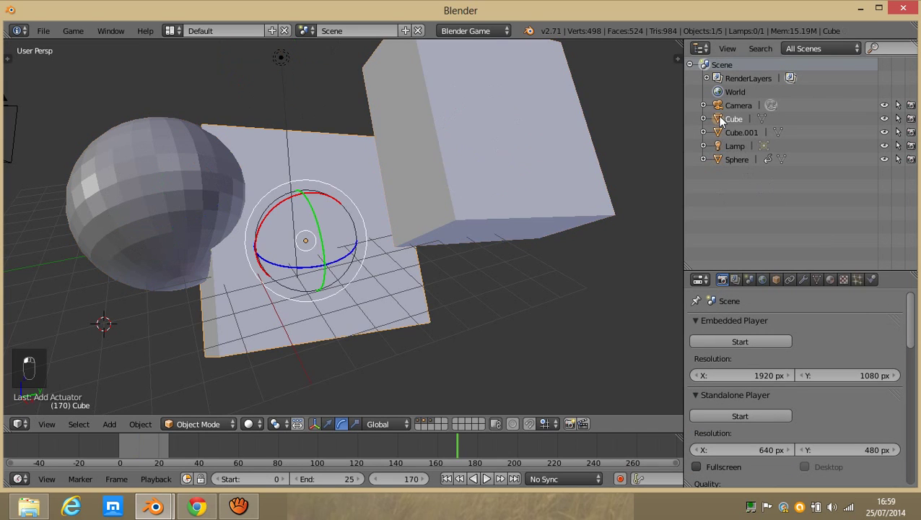
pyautogui.click(719, 105)
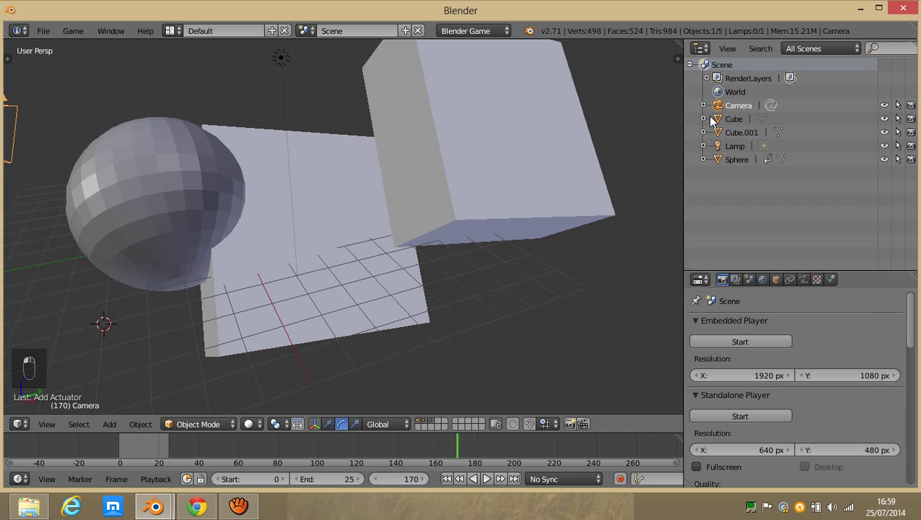
# Step: Expand the Camera, Cube, Cube mesh, Cube.001 and Lamp entries in the Outliner, selecting the Cube and finally the Lamp
pyautogui.click(703, 105)
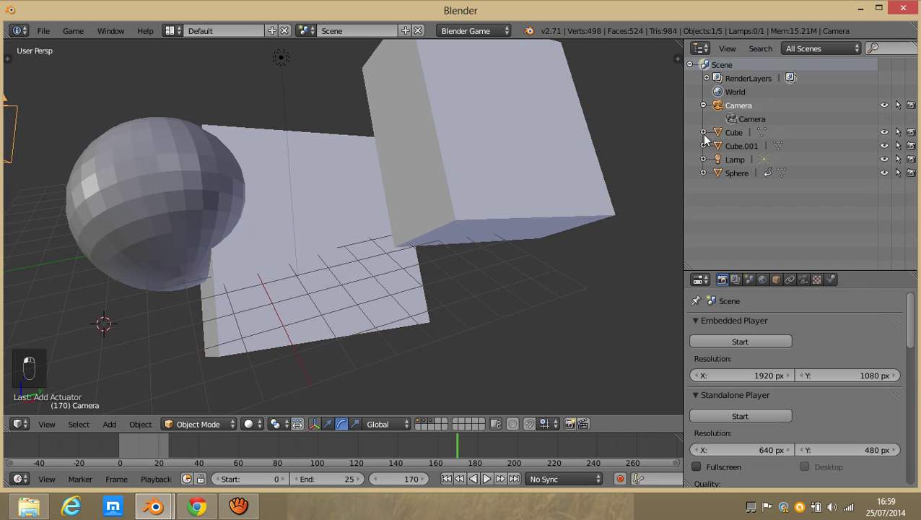
pyautogui.click(703, 133)
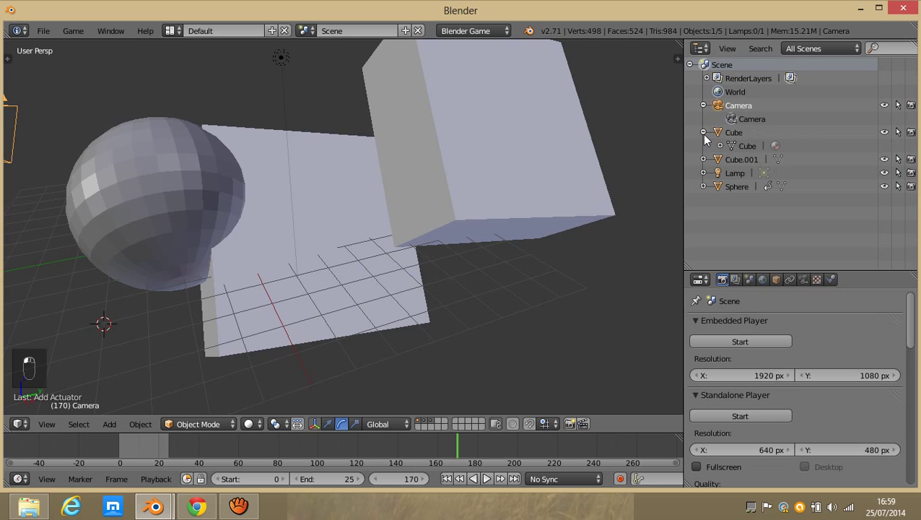
pyautogui.click(719, 146)
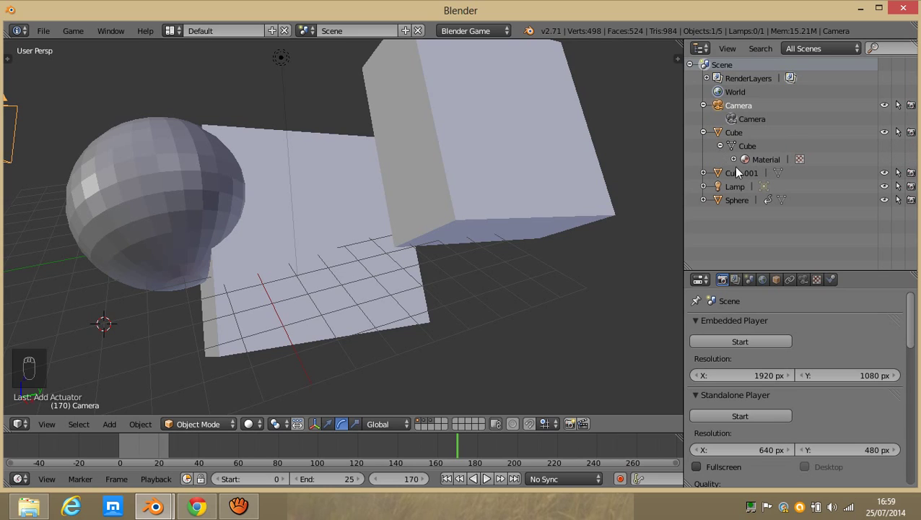
pyautogui.click(733, 133)
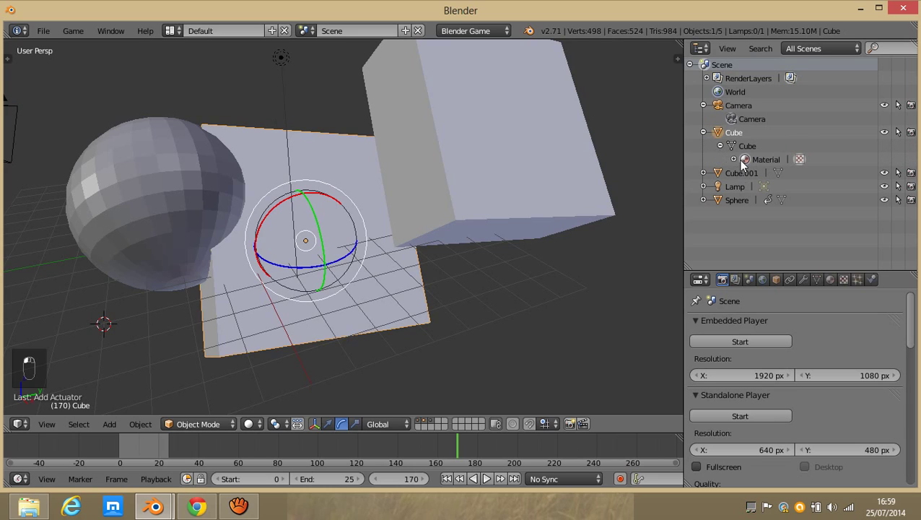
pyautogui.click(704, 173)
pyautogui.click(704, 200)
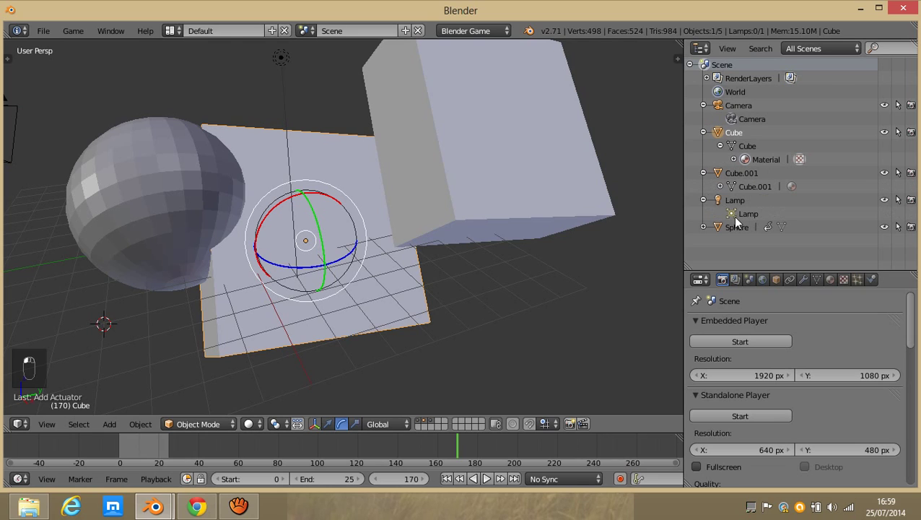
pyautogui.click(733, 216)
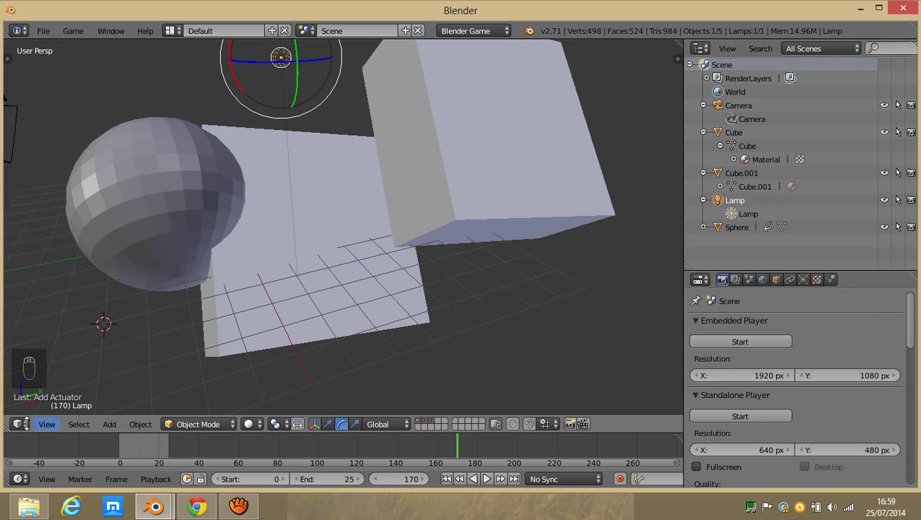
# Step: Show the User Preferences in the main area and expand the Window key map in the Input settings
pyautogui.click(20, 423)
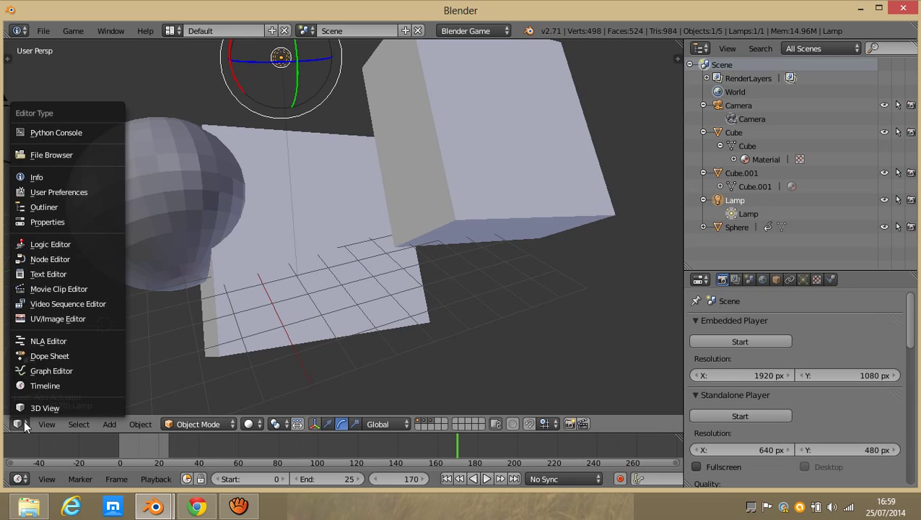
pyautogui.click(84, 190)
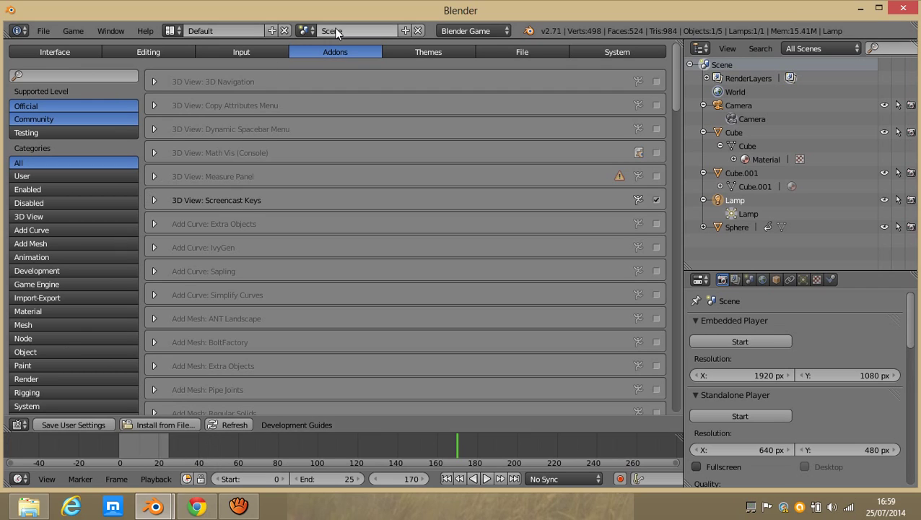
pyautogui.click(248, 51)
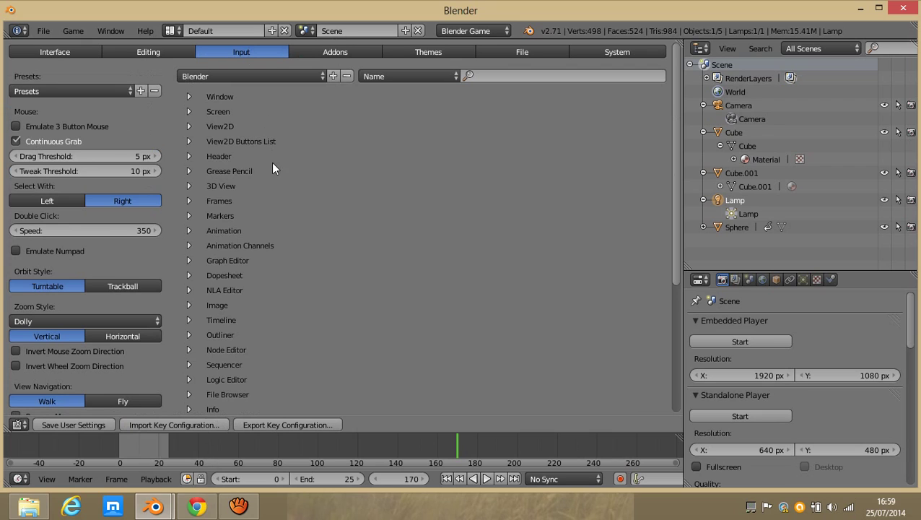
pyautogui.click(188, 97)
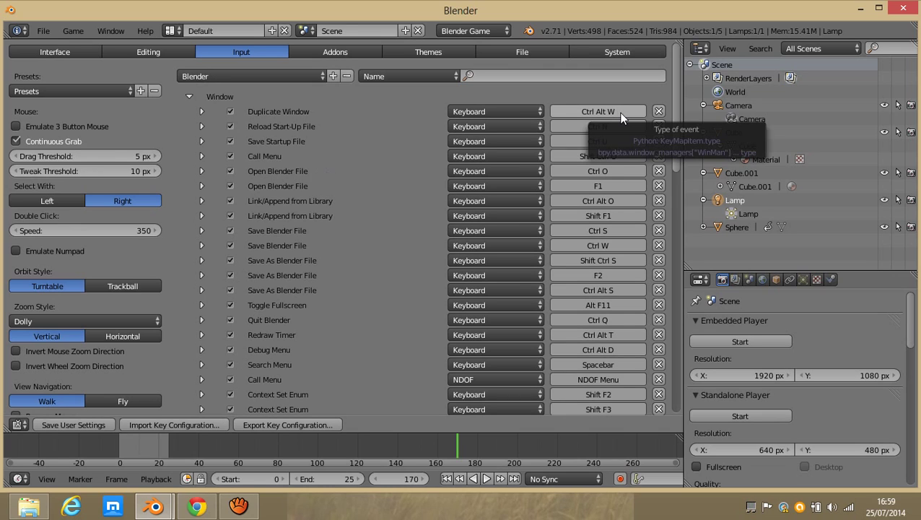
# Step: Show the Info editor and then the File Browser in the main area, and select butaca.blend in the Documents folder
pyautogui.click(19, 424)
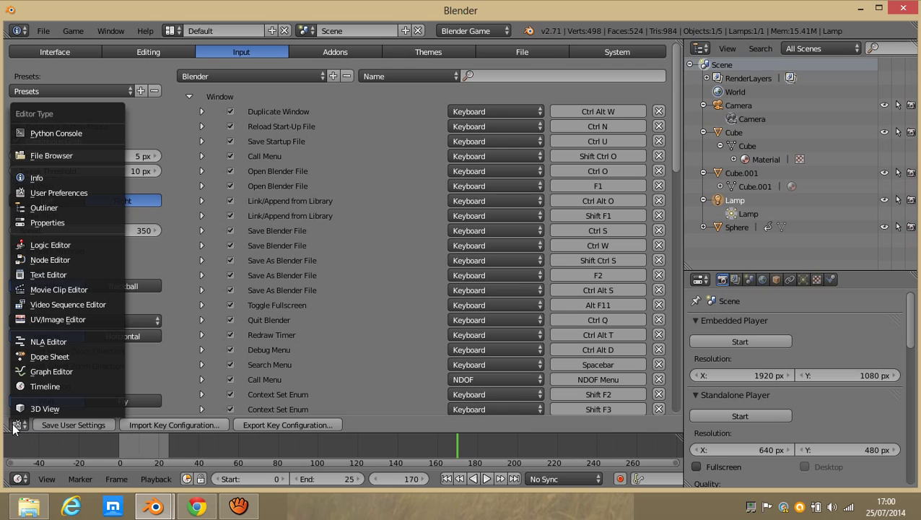
pyautogui.click(98, 177)
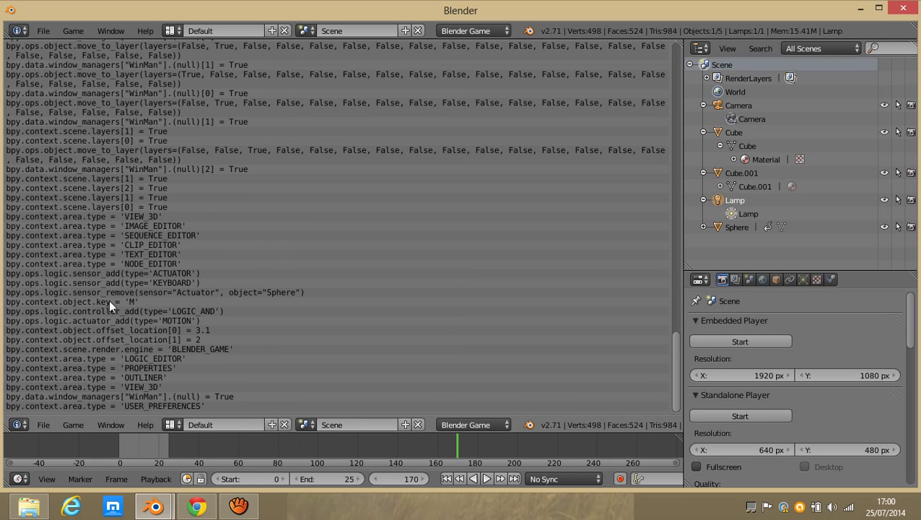
pyautogui.click(20, 424)
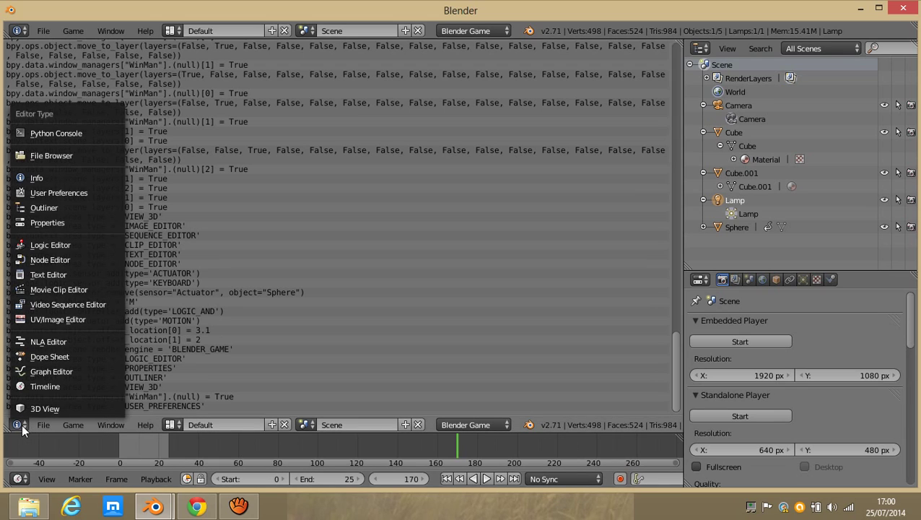
pyautogui.click(75, 157)
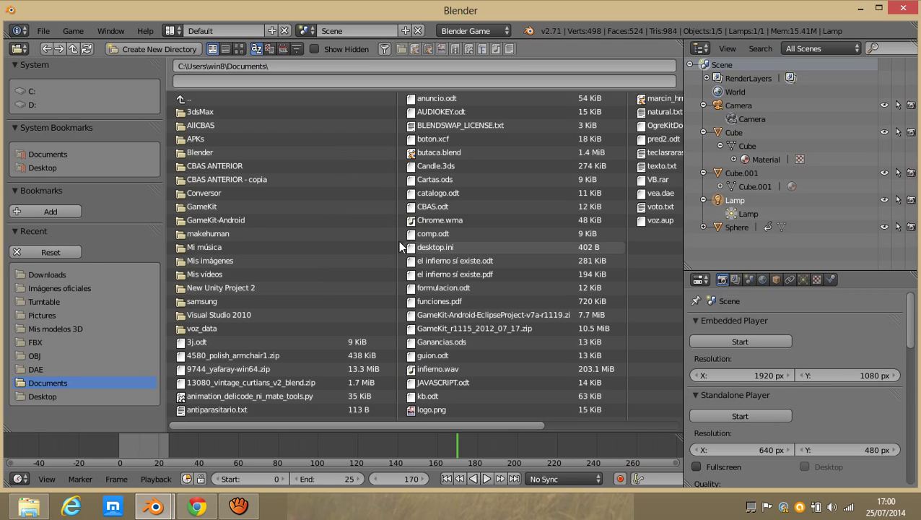
pyautogui.click(507, 153)
# Step: Replace the Timeline with an enlarged Python Console and switch the area above it to the 3D View
pyautogui.moveTo(11, 495)
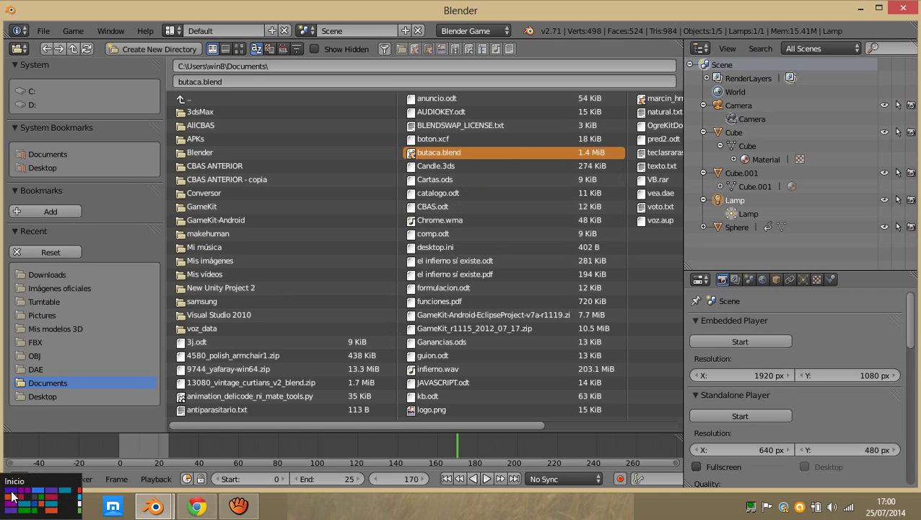
pyautogui.click(18, 478)
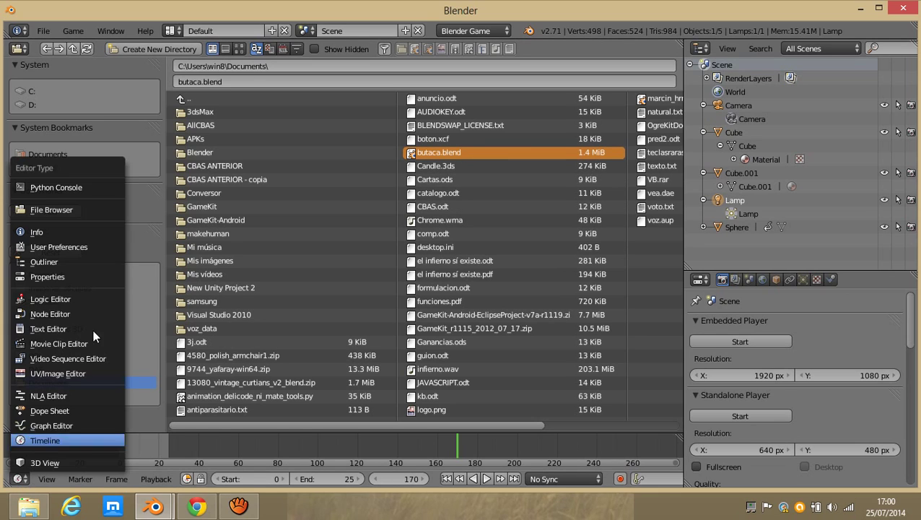
pyautogui.click(101, 186)
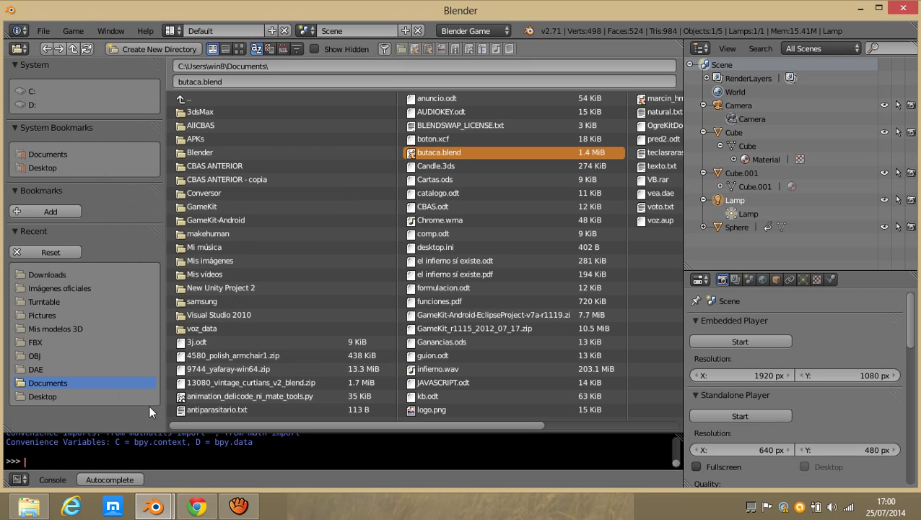
pyautogui.moveTo(168, 431); pyautogui.dragTo(275, 266)
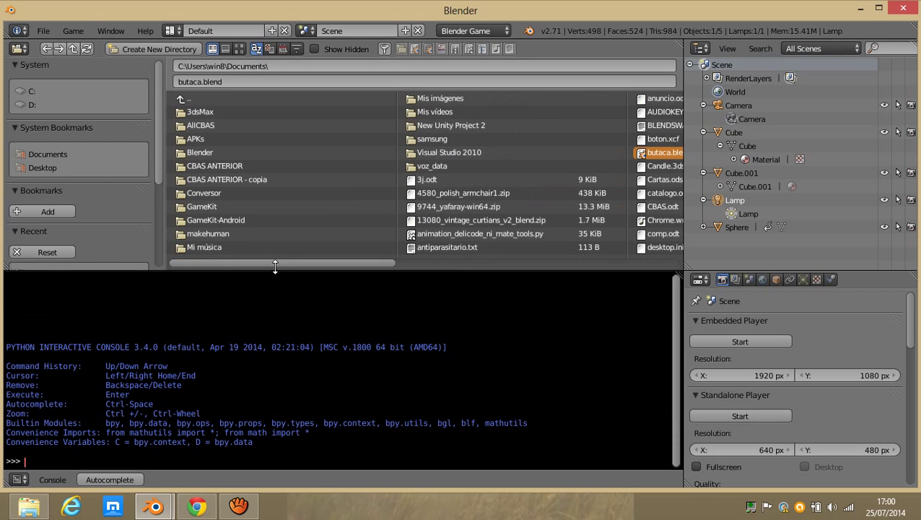
pyautogui.click(19, 48)
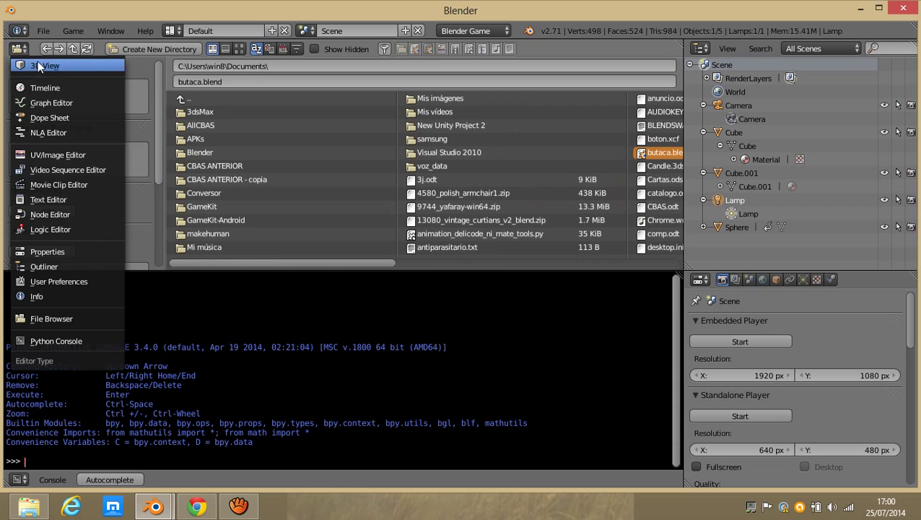
pyautogui.click(38, 65)
# Step: Enter arbitrary test text at the Python Console prompt and erase it again
pyautogui.write('sfdsoowefofnw')
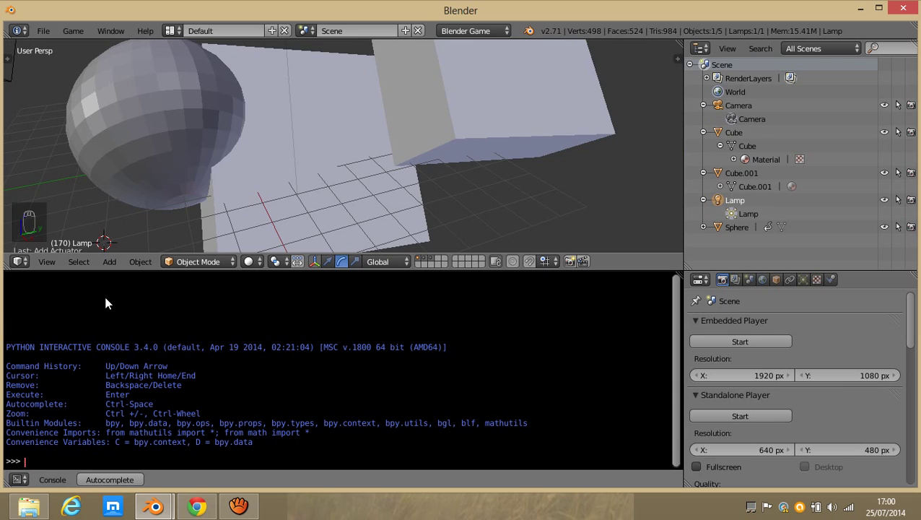
pyautogui.press('BackSpace')
pyautogui.press('BackSpace')
pyautogui.press('BackSpace')
pyautogui.press('BackSpace')
pyautogui.press('BackSpace')
pyautogui.press('BackSpace')
pyautogui.press('BackSpace')
pyautogui.press('BackSpace')
pyautogui.press('BackSpace')
pyautogui.press('BackSpace')
pyautogui.press('BackSpace')
pyautogui.press('BackSpace')
pyautogui.press('BackSpace')
pyautogui.press('BackSpace')
pyautogui.press('BackSpace')
pyautogui.press('BackSpace')
pyautogui.press('BackSpace')
pyautogui.press('BackSpace')
pyautogui.press('BackSpace')
# Step: Shrink the Python Console to a narrow strip, giving the 3D View most of the area
pyautogui.click(17, 262)
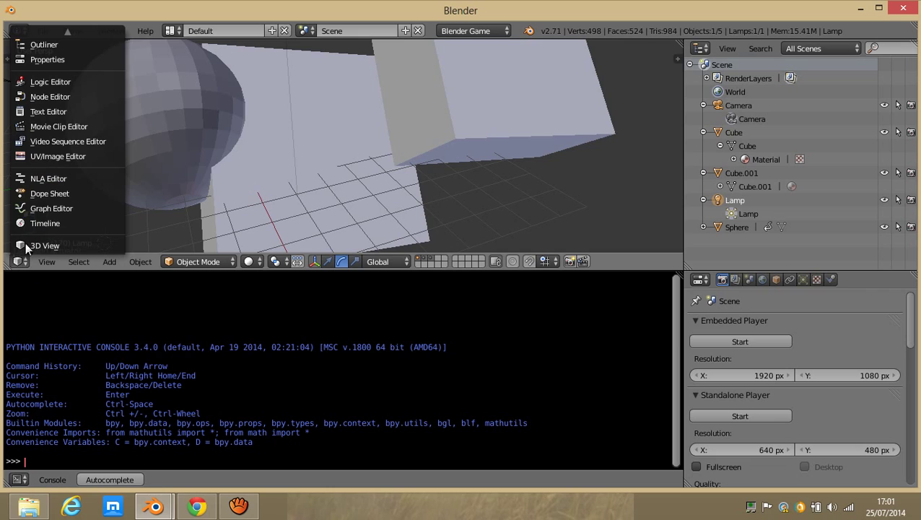
pyautogui.moveTo(68, 31)
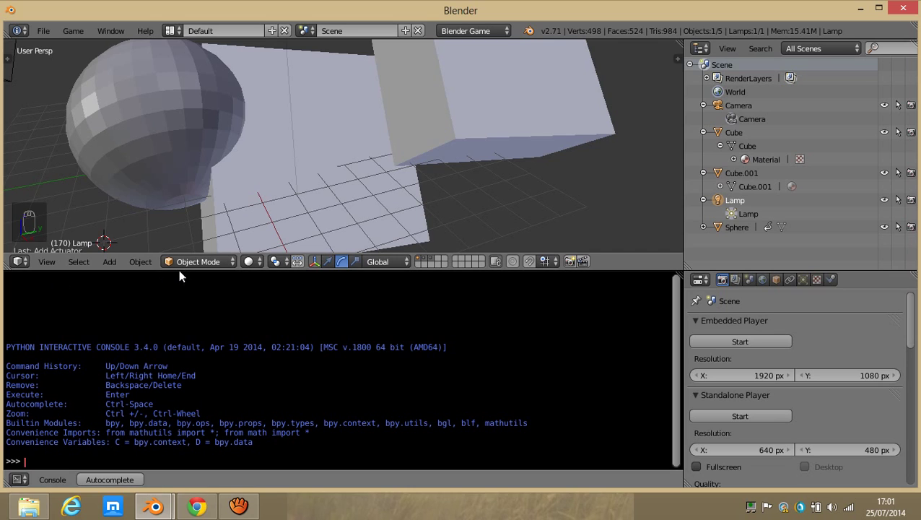
pyautogui.moveTo(178, 270); pyautogui.dragTo(195, 431)
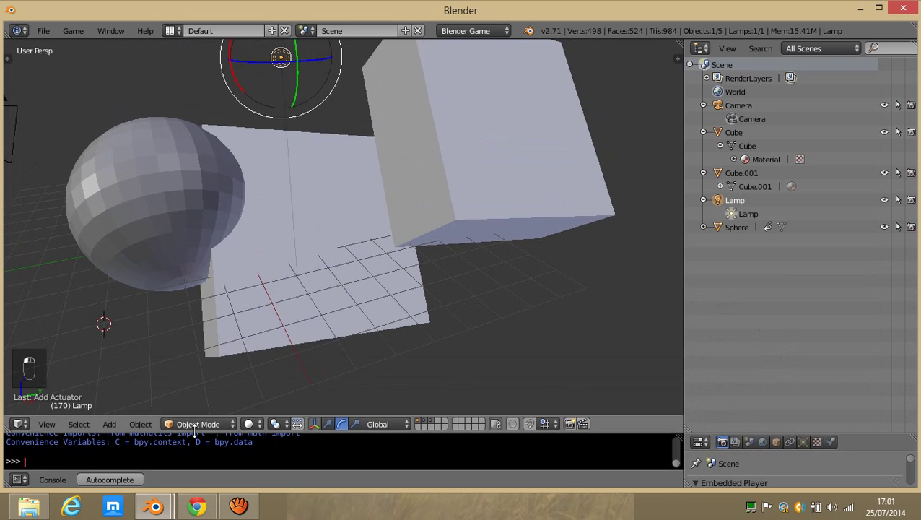
pyautogui.press('space')
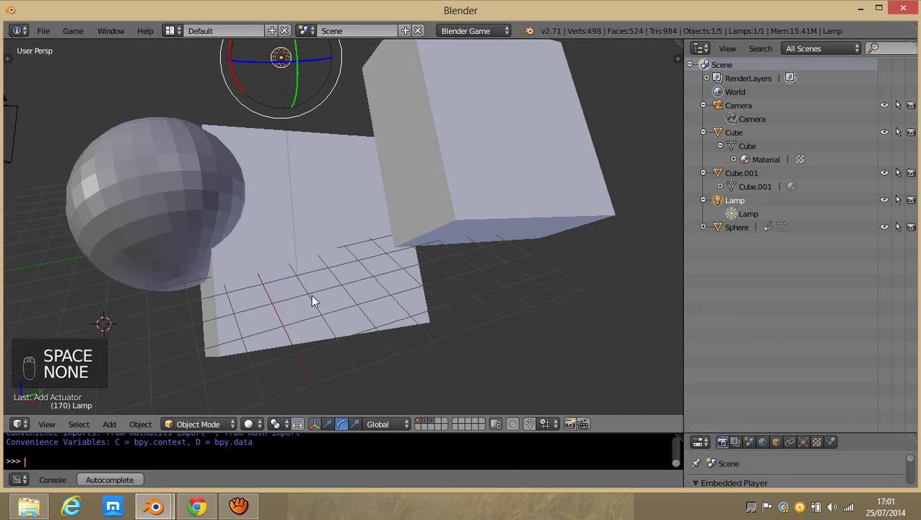
pyautogui.press('space')
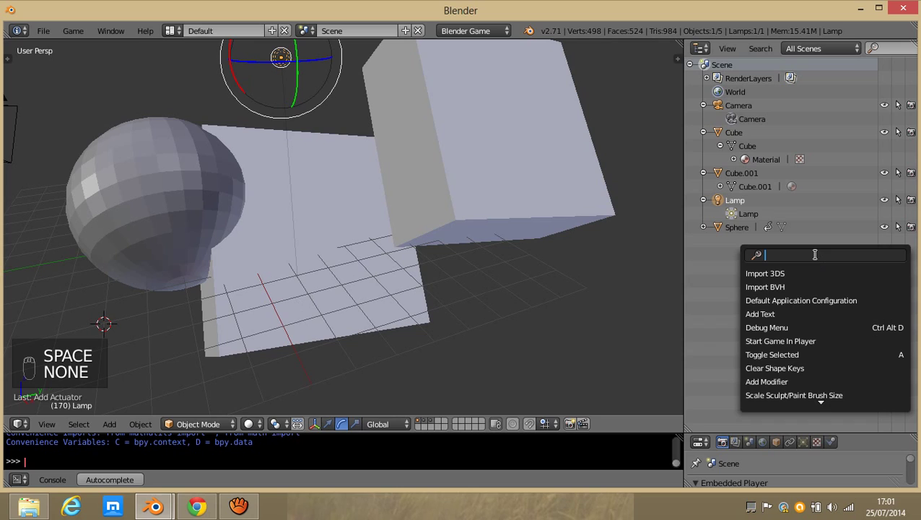
pyautogui.press('space')
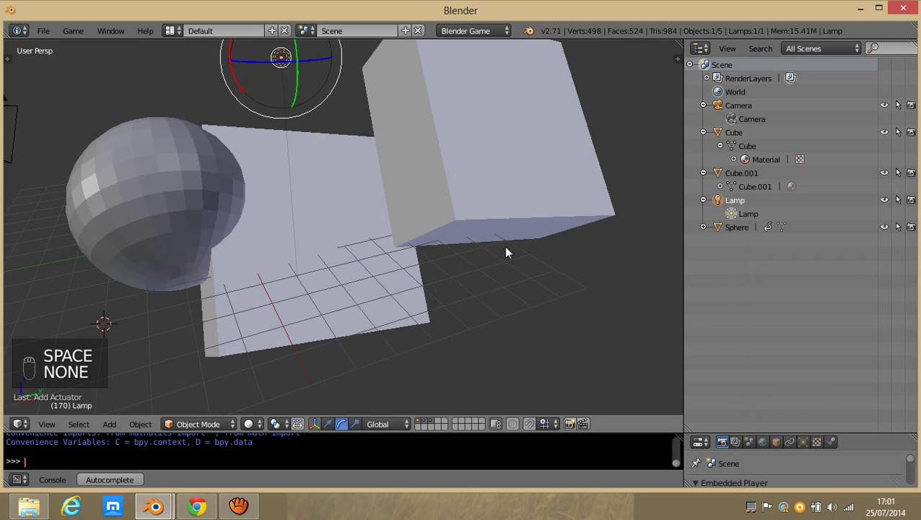
# Step: Find the Translate operator through the operator search with "s", run it and move the Lamp to a new position above the Cube
pyautogui.press('space')
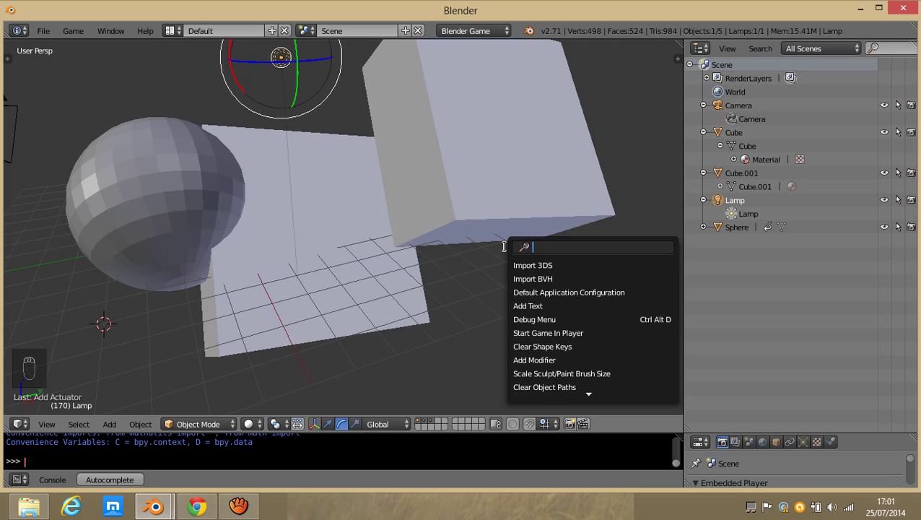
pyautogui.write('si')
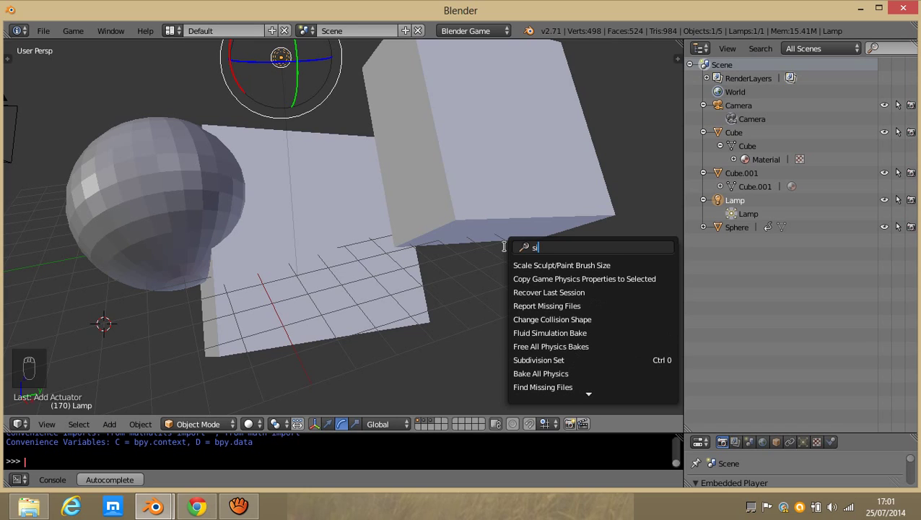
pyautogui.press('BackSpace')
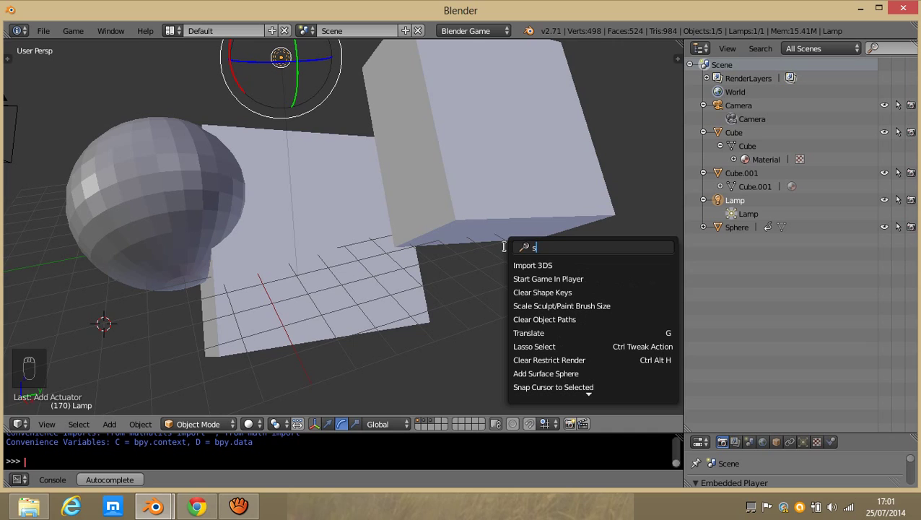
pyautogui.press('Down')
pyautogui.press('Down')
pyautogui.press('Down')
pyautogui.press('Down')
pyautogui.press('Down')
pyautogui.press('Down')
pyautogui.press('Return')
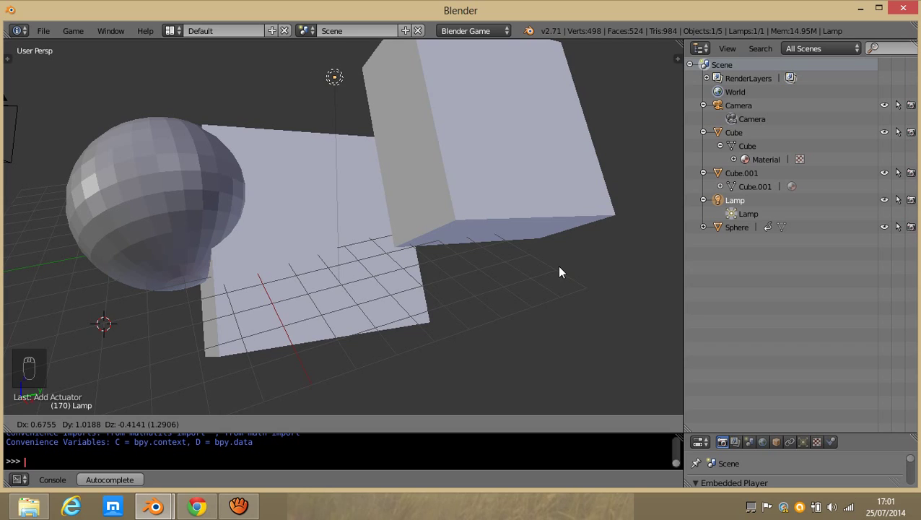
pyautogui.click(474, 273)
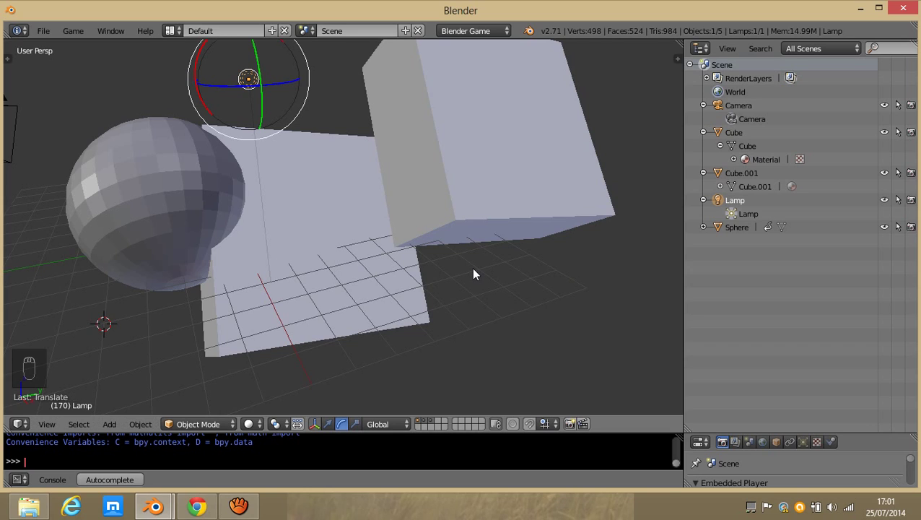